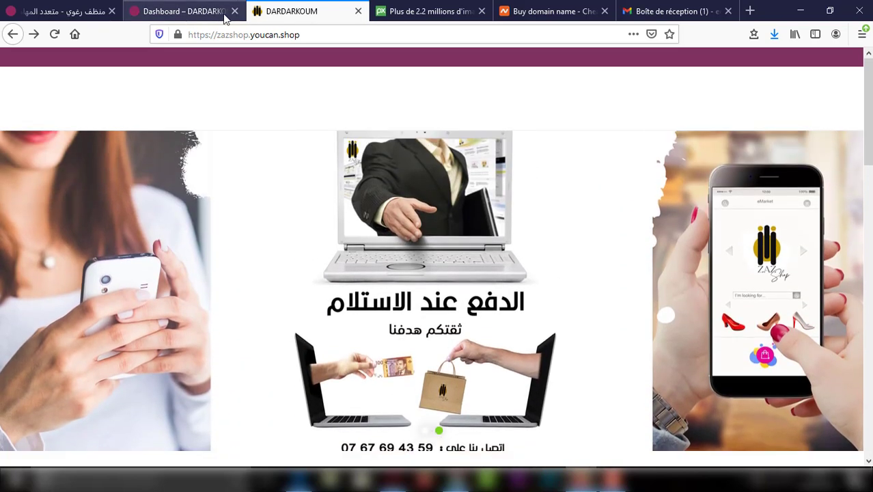
# Step: Move from the YouCan seller dashboard tab to the Namecheap domain registrar homepage
pyautogui.click(181, 10)
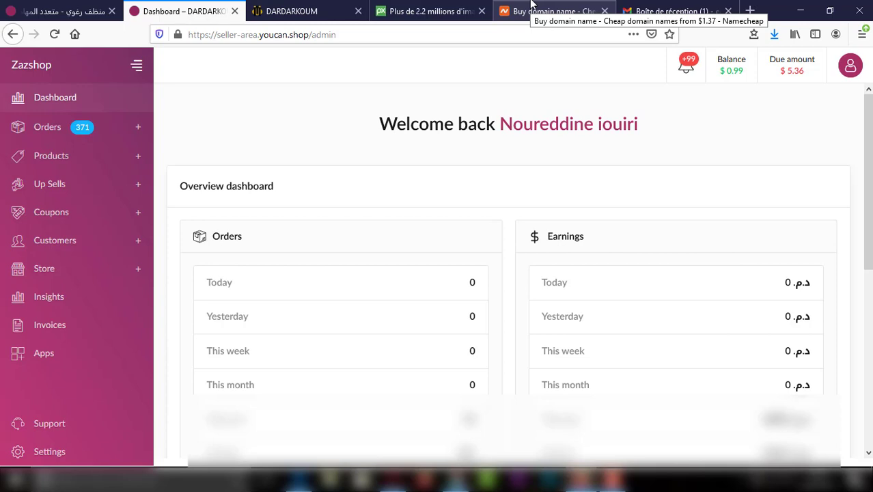
pyautogui.click(531, 5)
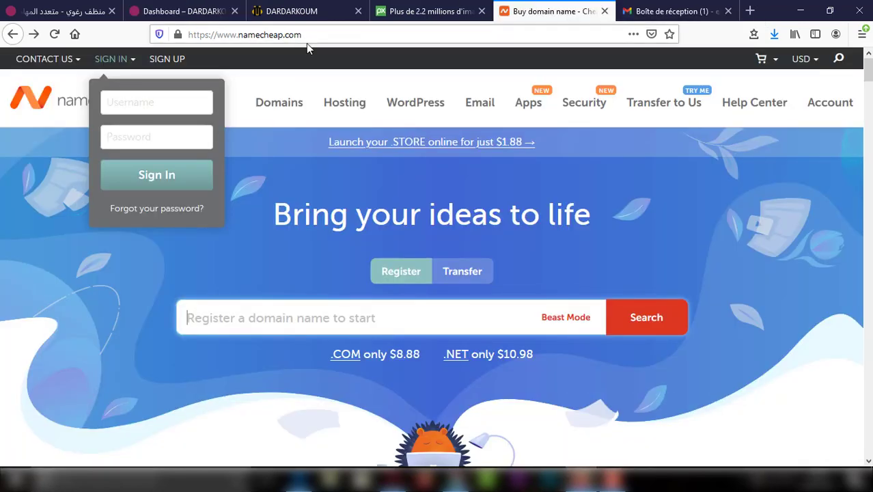
# Step: Dismiss the address bar suggestions and bring up Namecheap's Create An Account form
pyautogui.click(331, 40)
pyautogui.click(331, 41)
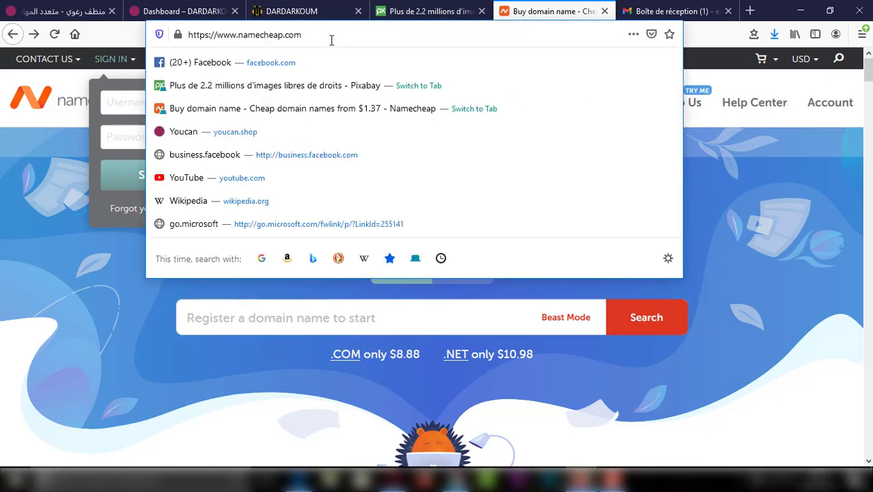
pyautogui.press('Escape')
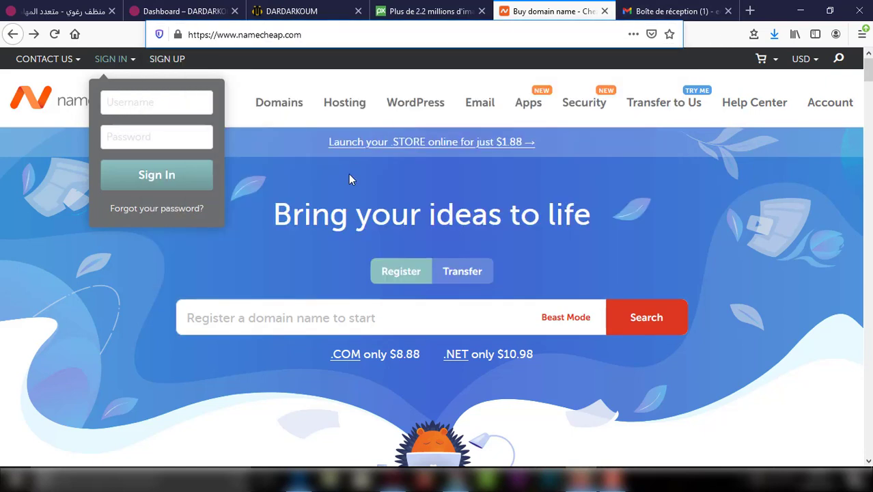
pyautogui.click(157, 62)
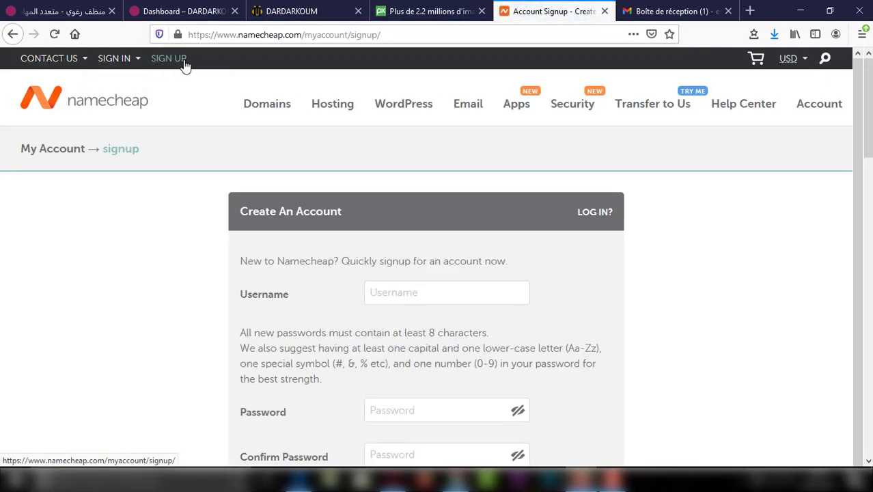
# Step: Enter the account username, password and password confirmation
pyautogui.click(435, 298)
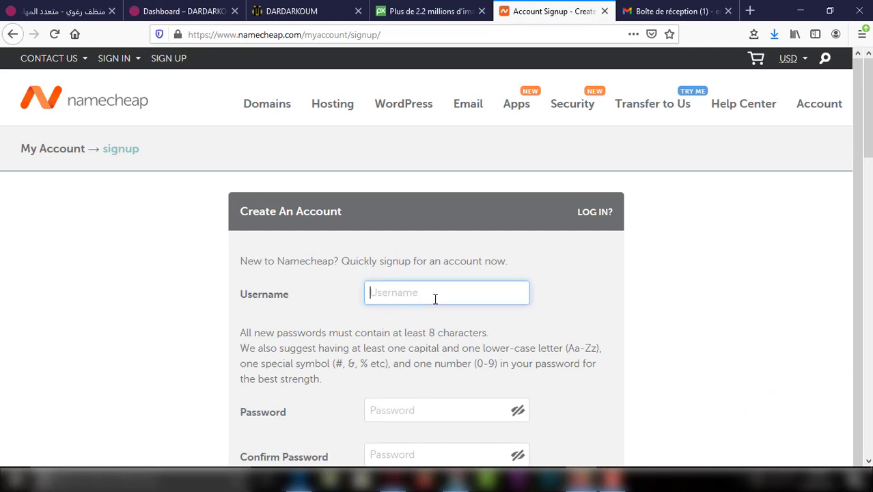
pyautogui.write('Ecomfighters')
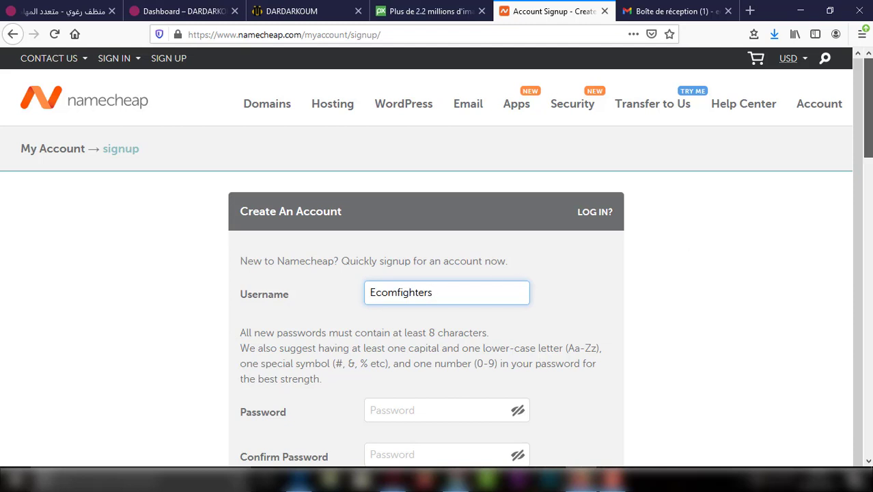
pyautogui.scroll(-3, 378, 233)
pyautogui.click(393, 233)
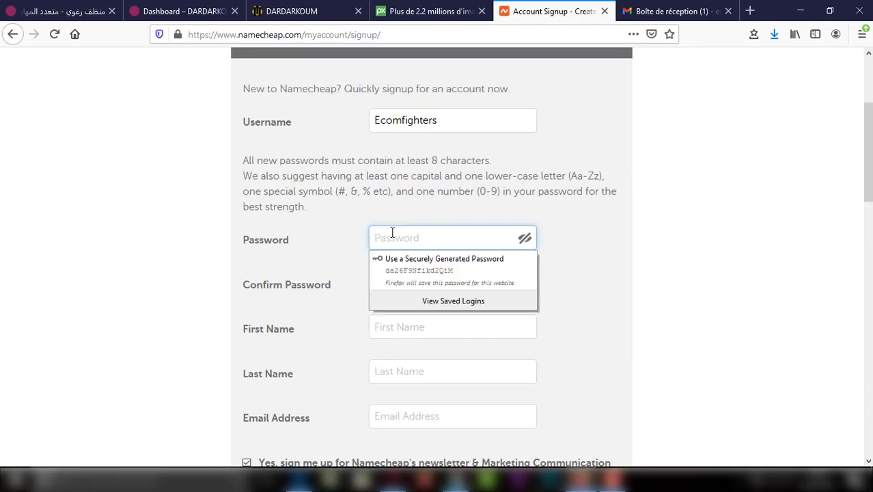
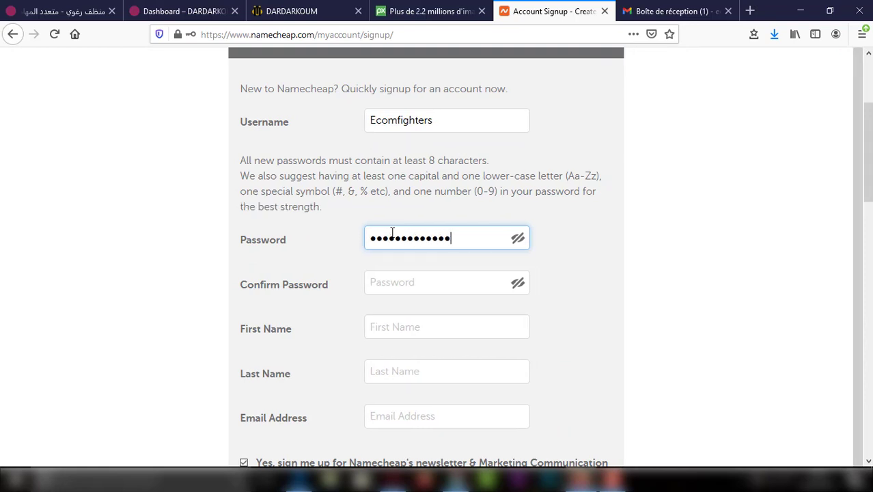
pyautogui.click(385, 279)
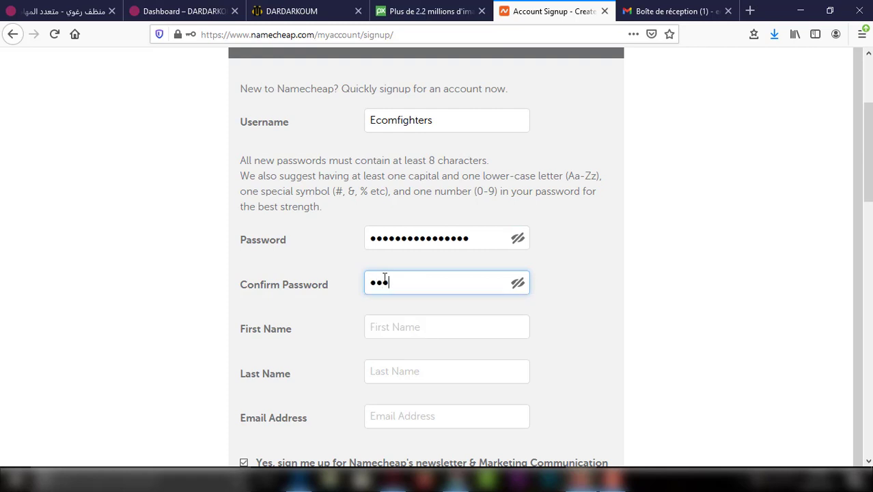
# Step: Fill in the first name, last name and e-mail address fields
pyautogui.click(414, 325)
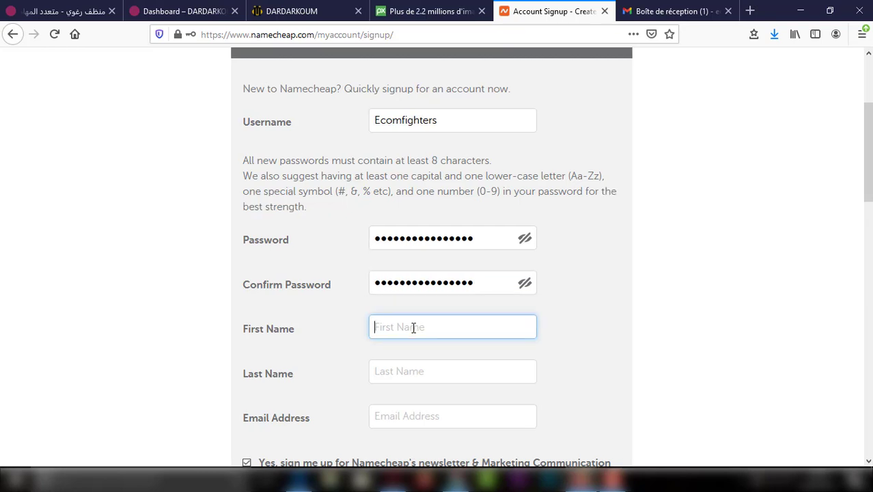
pyautogui.write('Ecom')
pyautogui.click(413, 374)
pyautogui.write('Fighters')
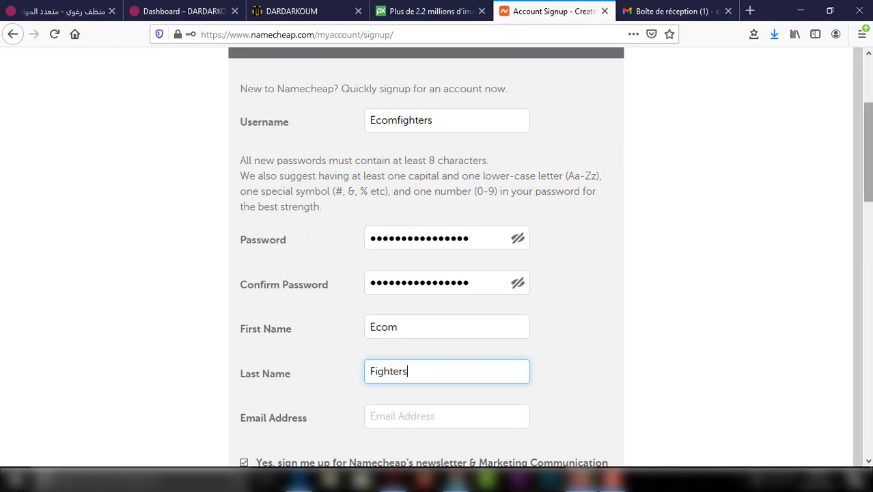
pyautogui.scroll(-2, 855, 212)
pyautogui.click(409, 285)
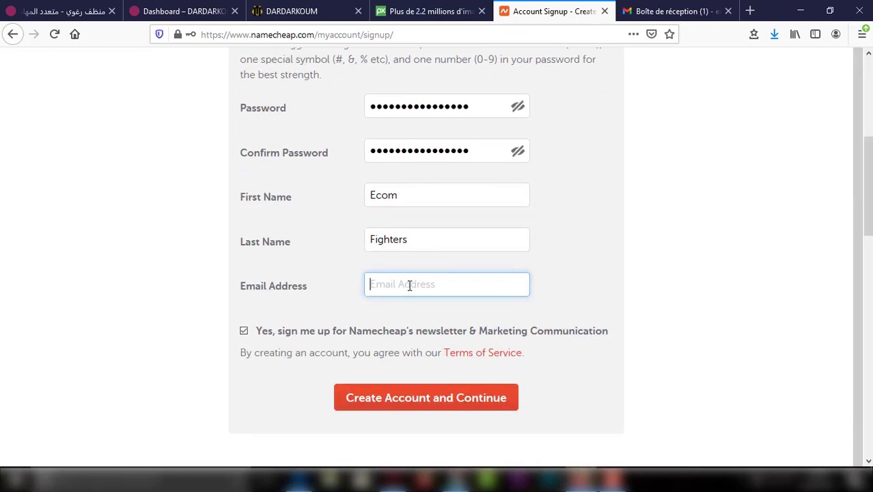
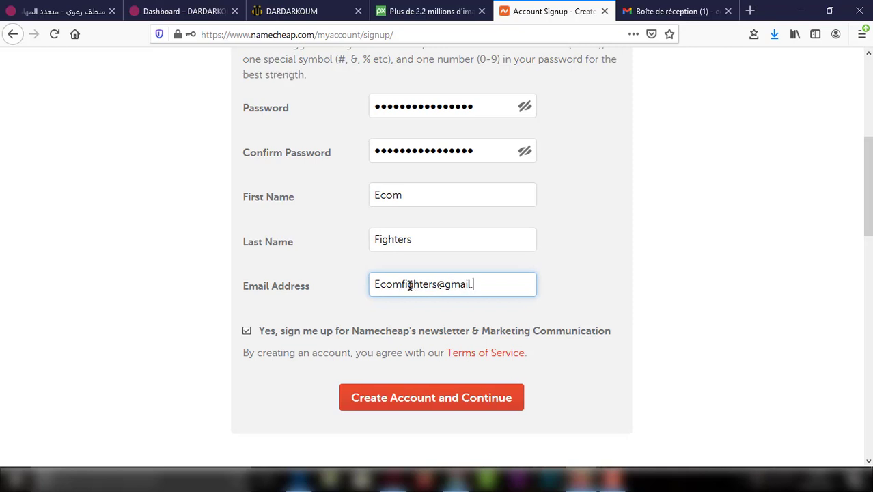
pyautogui.scroll(-2, 867, 185)
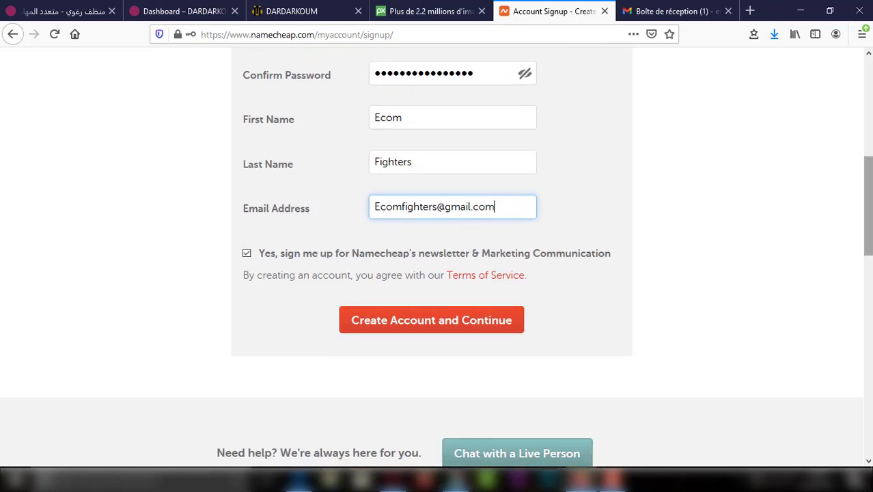
# Step: Create the account, save the login in Firefox, and refresh the Gmail inbox
pyautogui.click(409, 333)
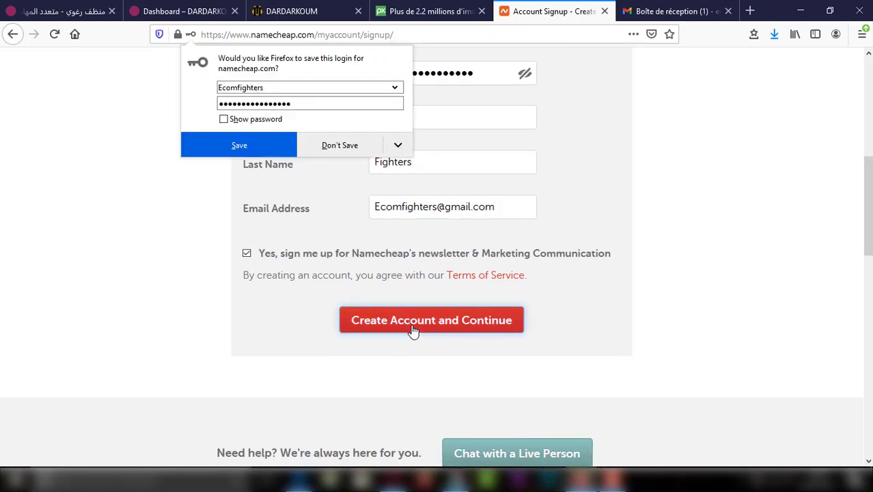
pyautogui.click(247, 149)
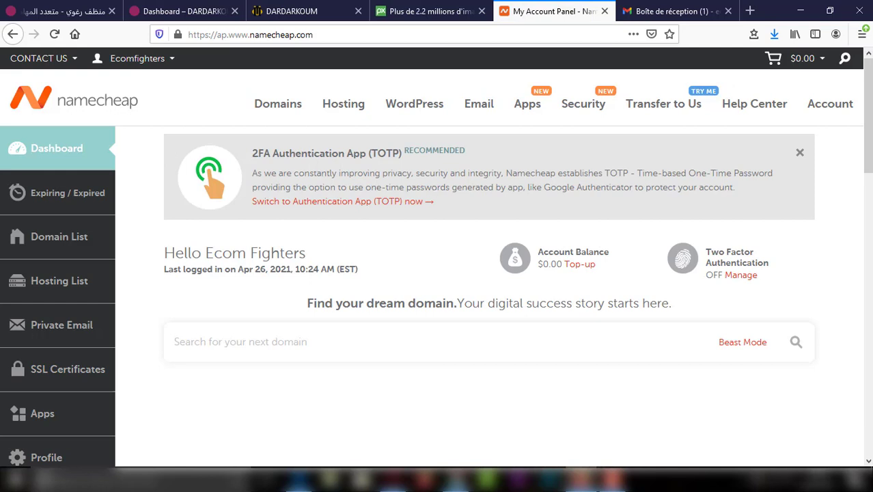
pyautogui.click(696, 8)
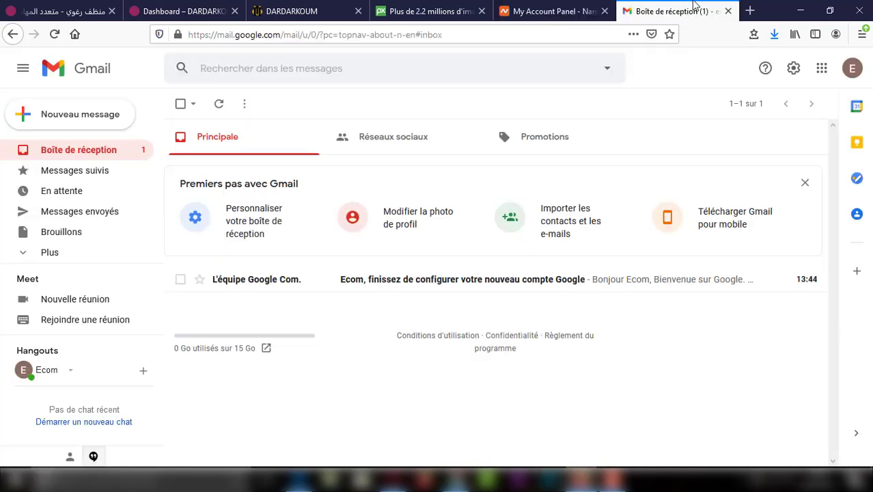
pyautogui.click(54, 34)
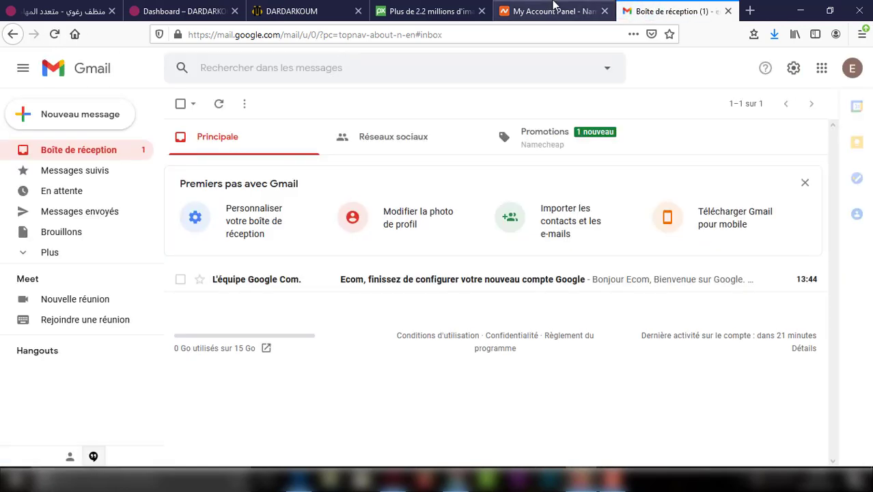
# Step: Return to the Namecheap account and show its Domain List
pyautogui.click(550, 11)
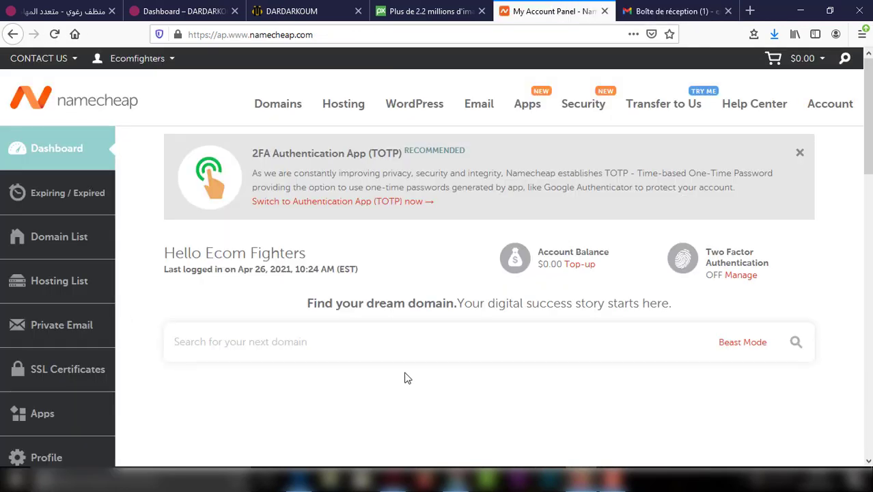
pyautogui.moveTo(285, 99)
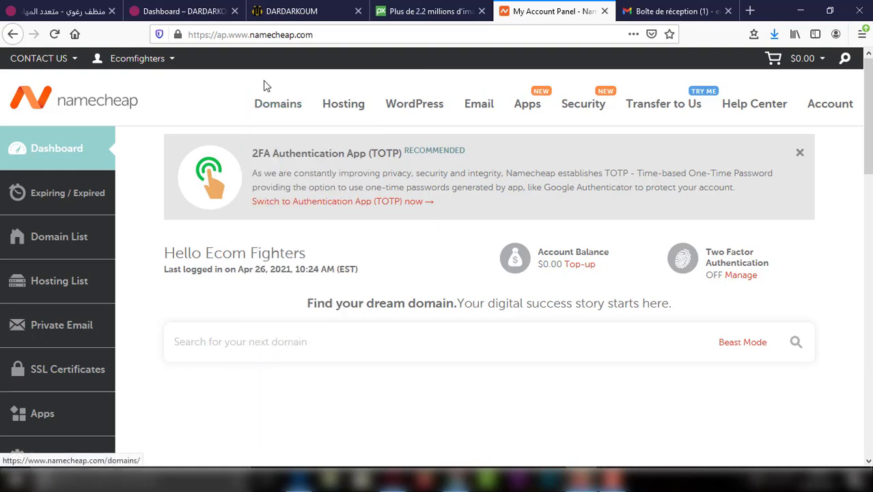
pyautogui.click(54, 240)
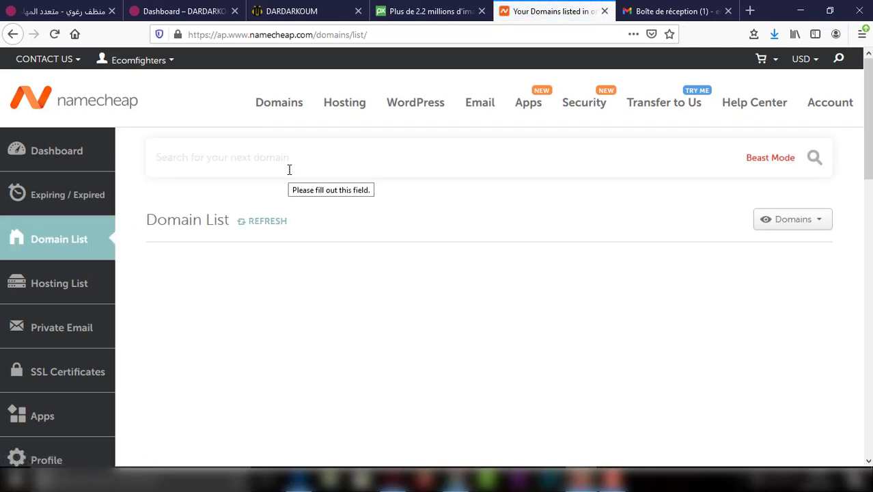
# Step: Search for 'ecomfighters' domains and add ecomfighters.store at $1.88/yr to the cart
pyautogui.click(289, 169)
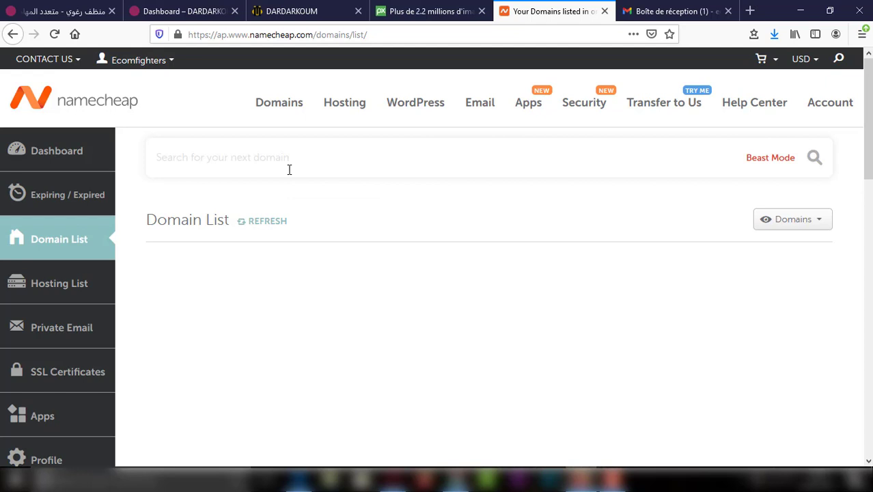
pyautogui.write('ecom')
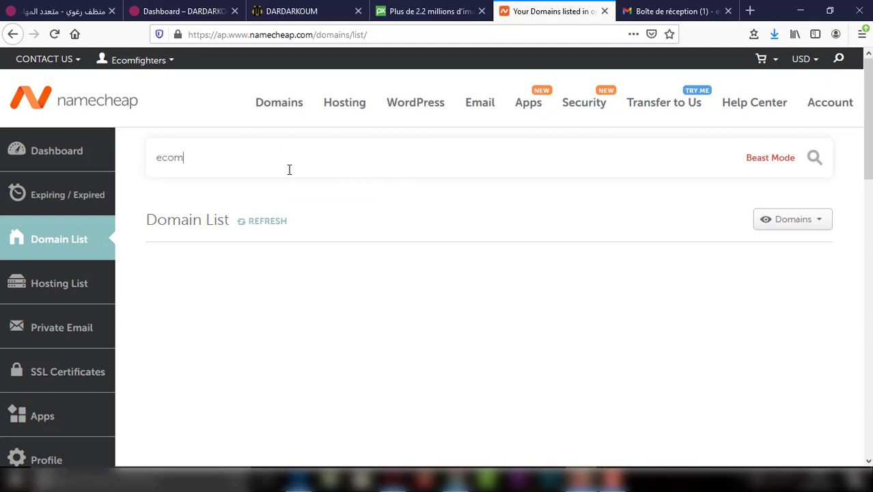
pyautogui.write('fighters')
pyautogui.press('Return')
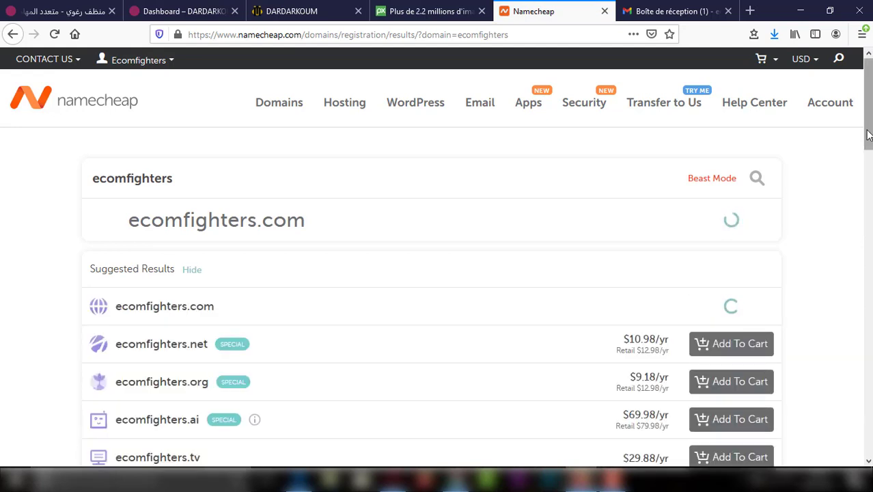
pyautogui.moveTo(867, 135); pyautogui.dragTo(869, 220)
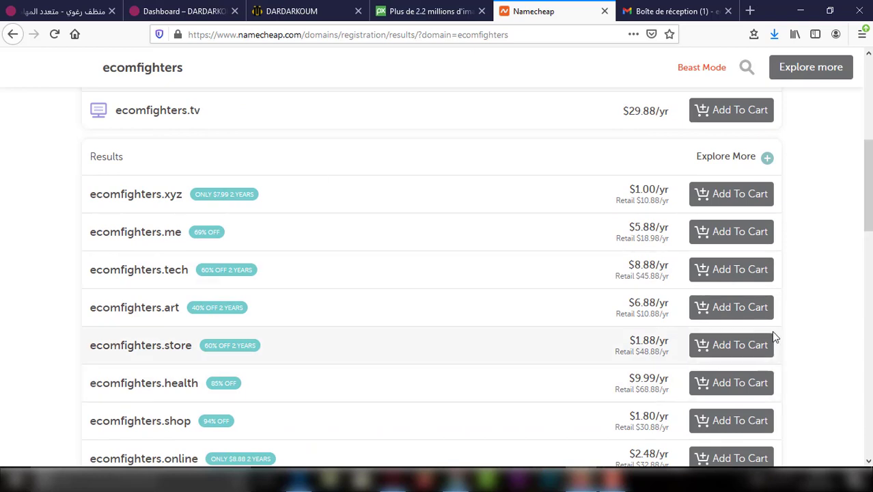
pyautogui.click(741, 343)
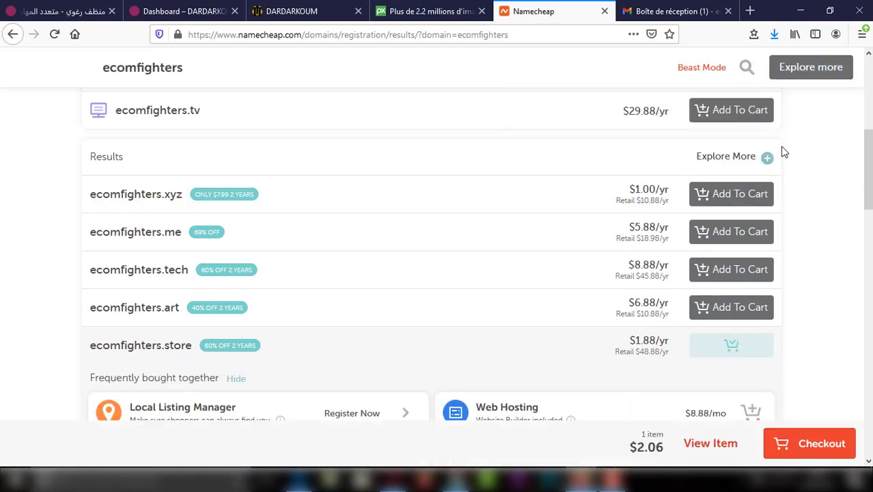
# Step: Review the cart and turn off auto-renew for ecomfighters.store's 1-year registration
pyautogui.click(810, 445)
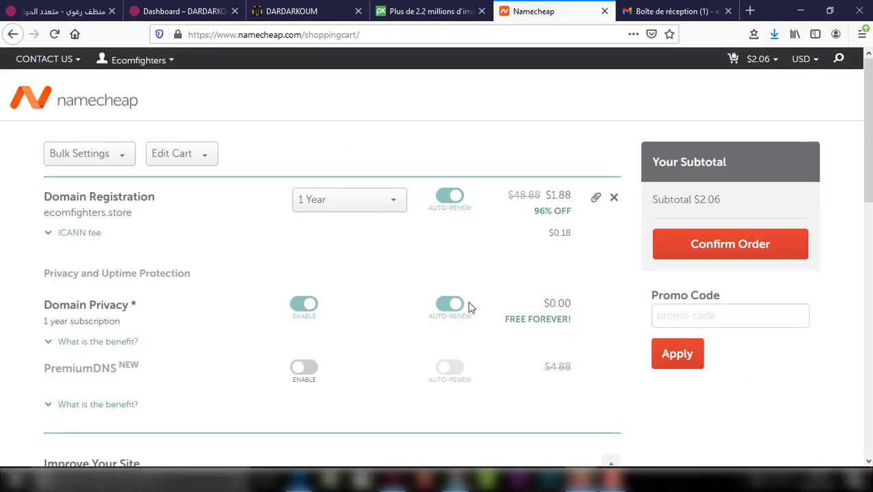
pyautogui.click(457, 202)
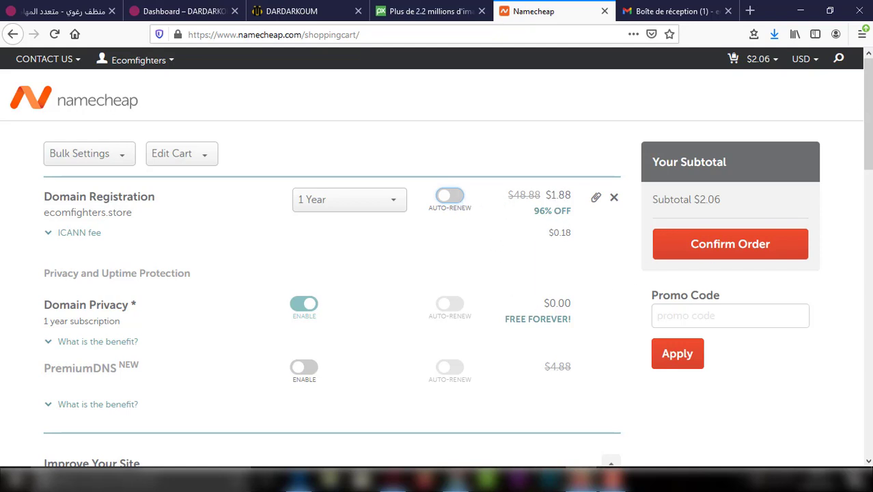
pyautogui.scroll(-1, 866, 116)
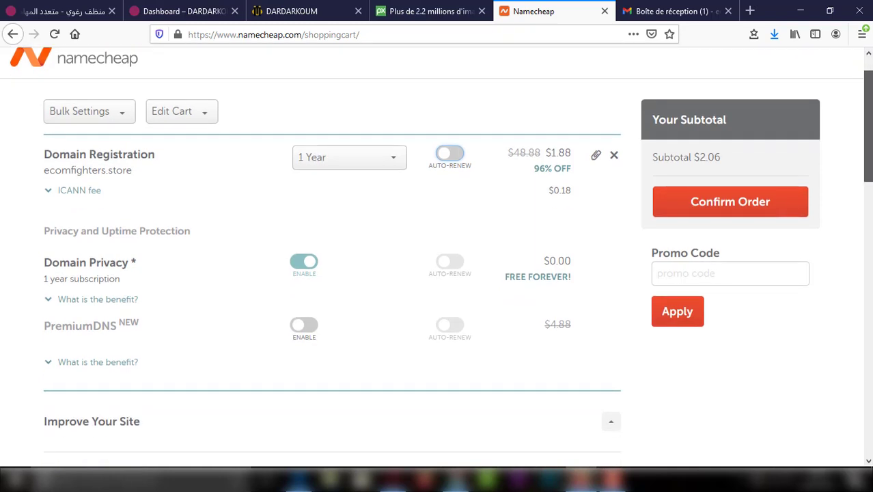
pyautogui.scroll(-1, 866, 116)
pyautogui.moveTo(869, 135); pyautogui.dragTo(871, 61)
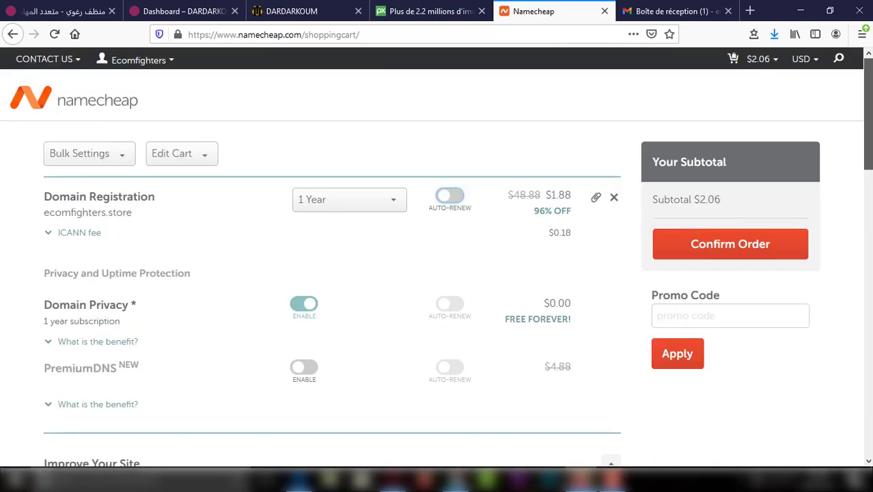
# Step: Confirm the order and enter the street address in the checkout contact form
pyautogui.click(721, 245)
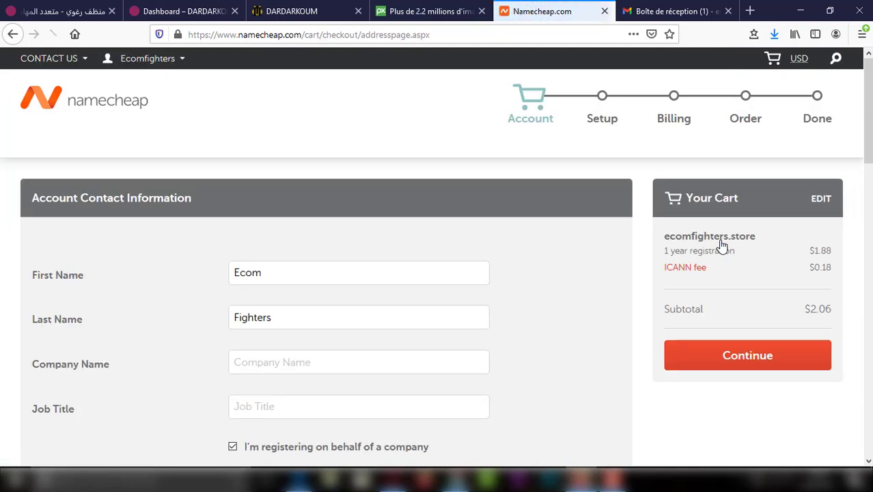
pyautogui.scroll(-3, 437, 273)
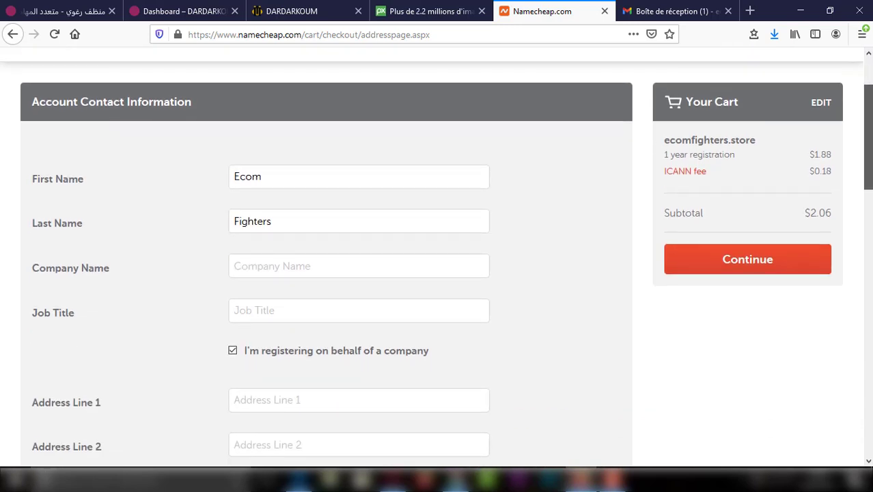
pyautogui.scroll(-5, 437, 273)
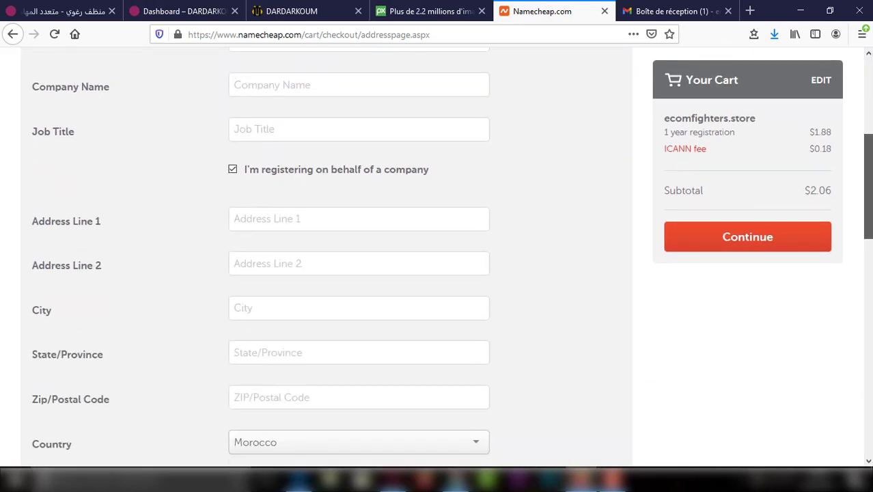
pyautogui.click(256, 230)
pyautogui.write('R')
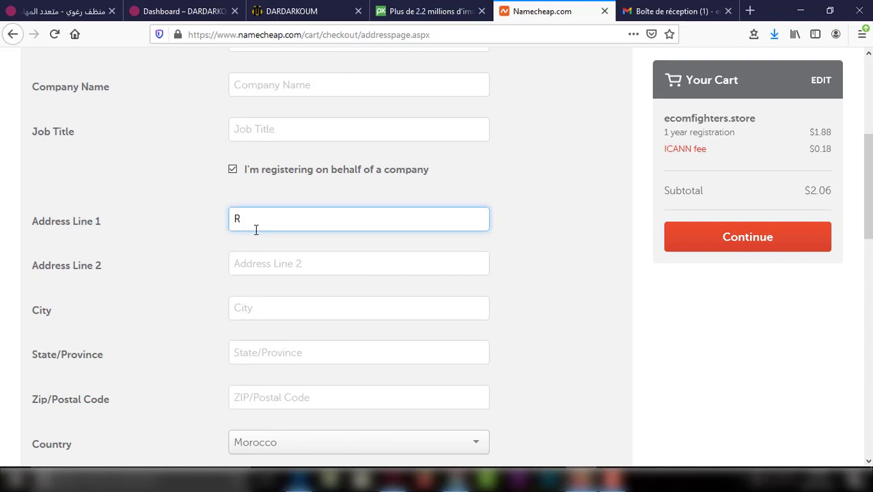
pyautogui.write('abat agdal')
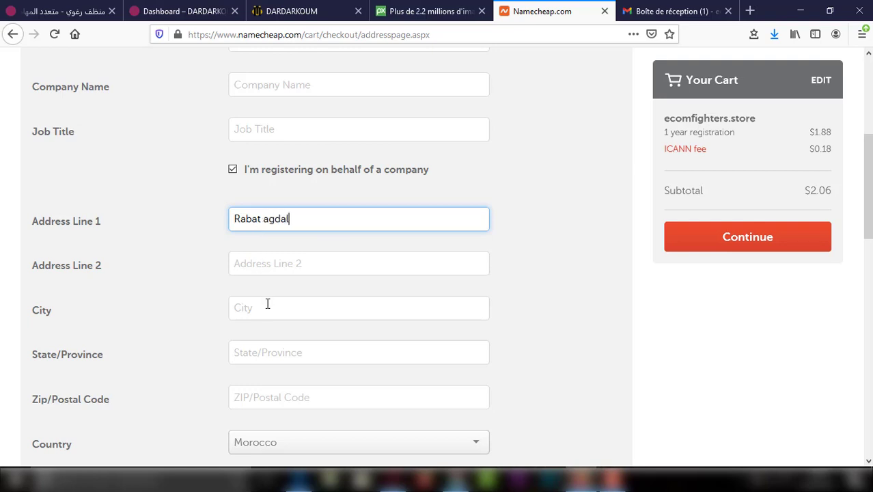
# Step: Fill in the city, province and postal code fields
pyautogui.click(267, 306)
pyautogui.write('Rabt')
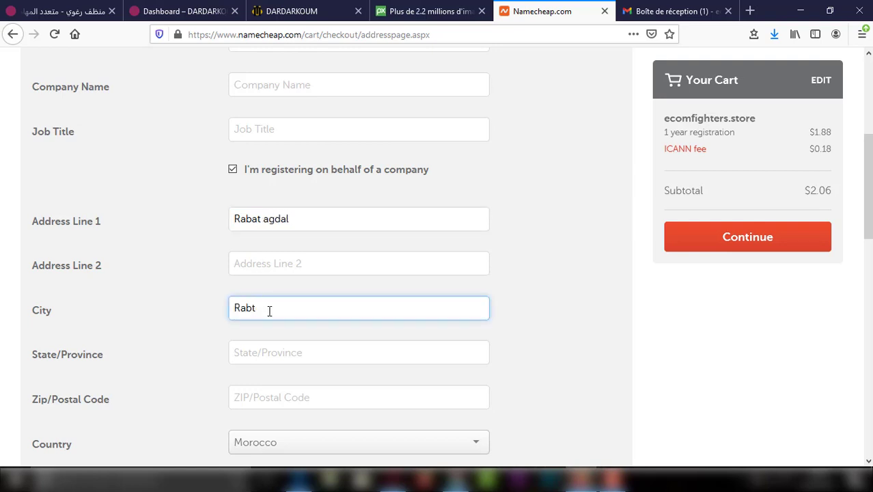
pyautogui.press('BackSpace')
pyautogui.press('BackSpace')
pyautogui.write('ba')
pyautogui.write('Rabat')
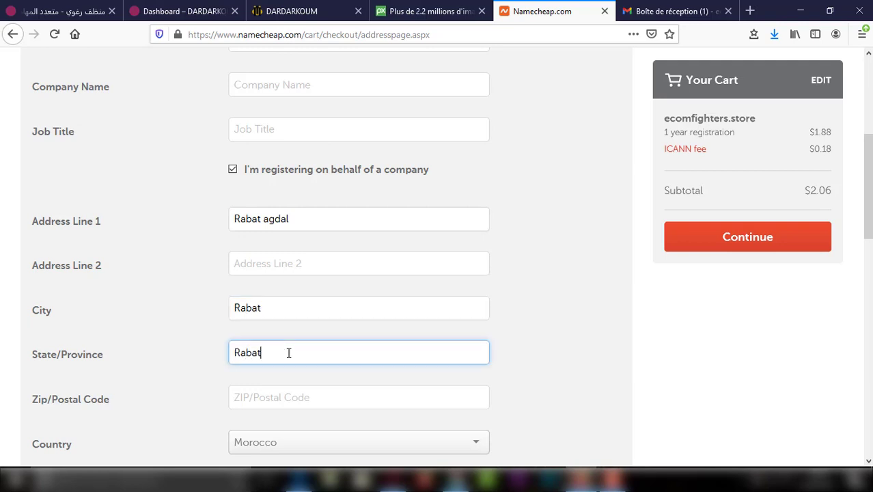
pyautogui.write('/sale/Zemour')
pyautogui.click(376, 403)
pyautogui.write('1')
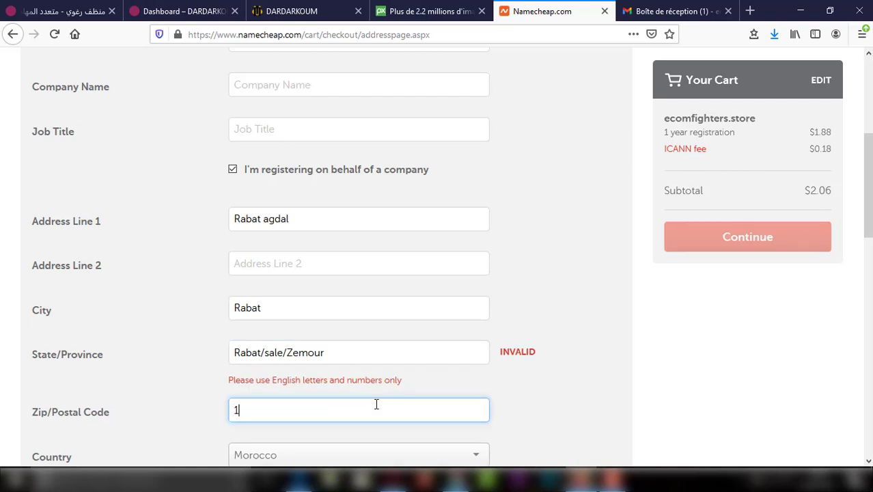
pyautogui.write('1004')
pyautogui.click(532, 403)
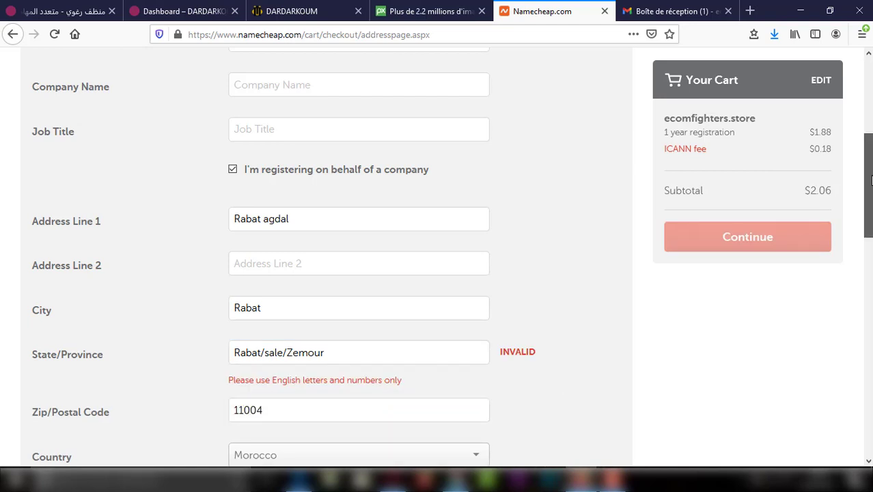
# Step: Fix the separators in the province name and submit the contact details
pyautogui.moveTo(870, 179); pyautogui.dragTo(870, 196)
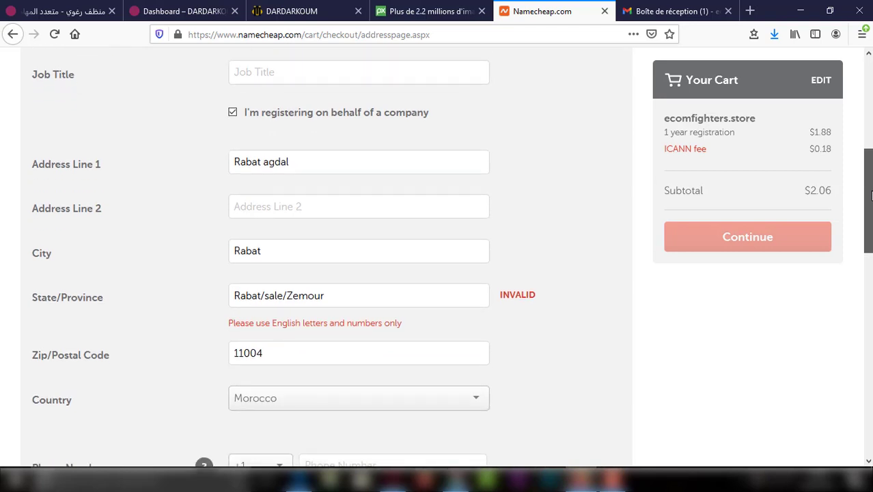
pyautogui.moveTo(287, 292); pyautogui.dragTo(260, 293)
pyautogui.press('BackSpace')
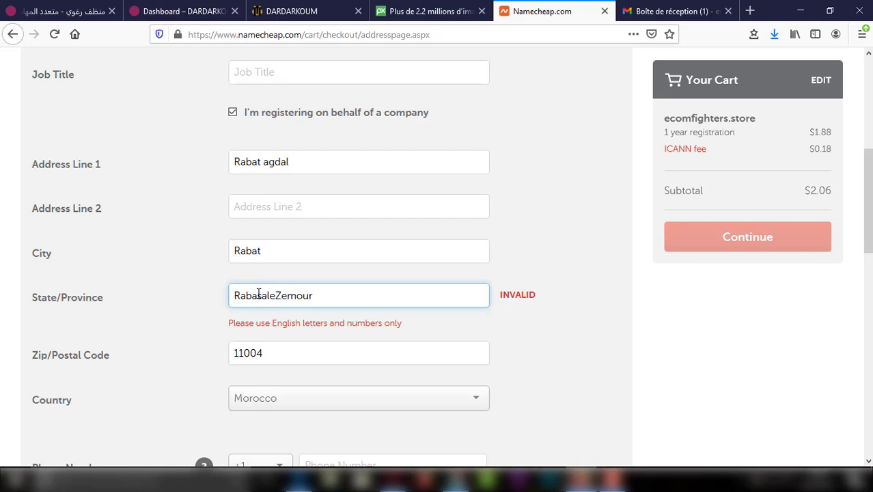
pyautogui.click(285, 295)
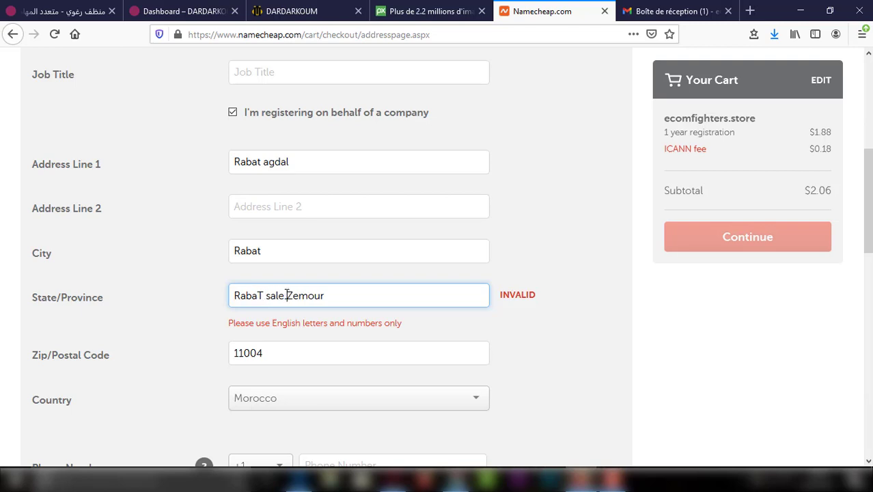
pyautogui.click(417, 315)
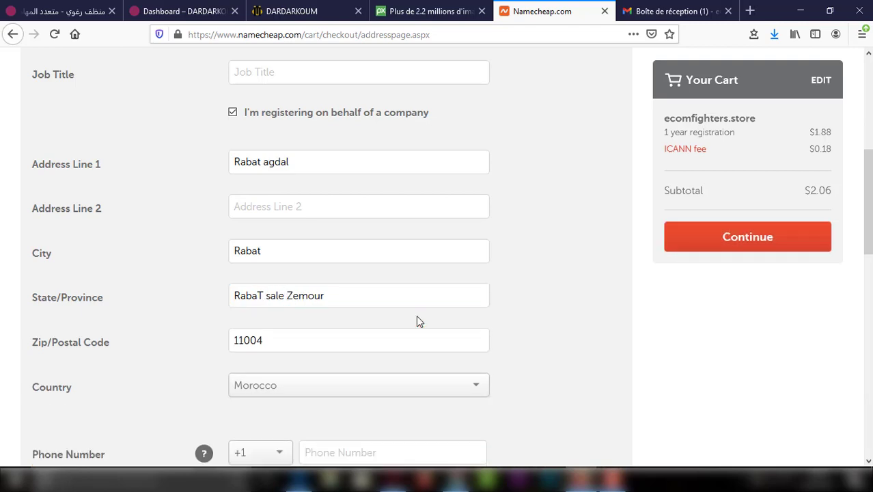
pyautogui.moveTo(867, 239); pyautogui.dragTo(869, 292)
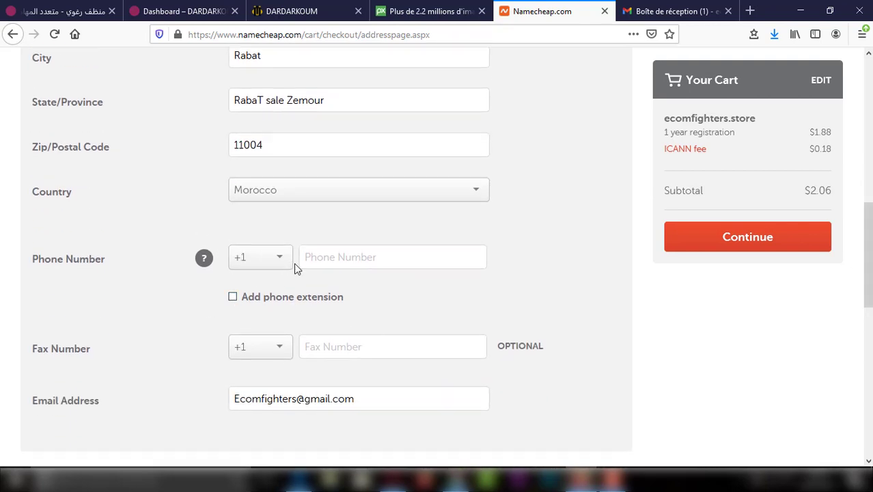
pyautogui.moveTo(870, 256); pyautogui.dragTo(868, 301)
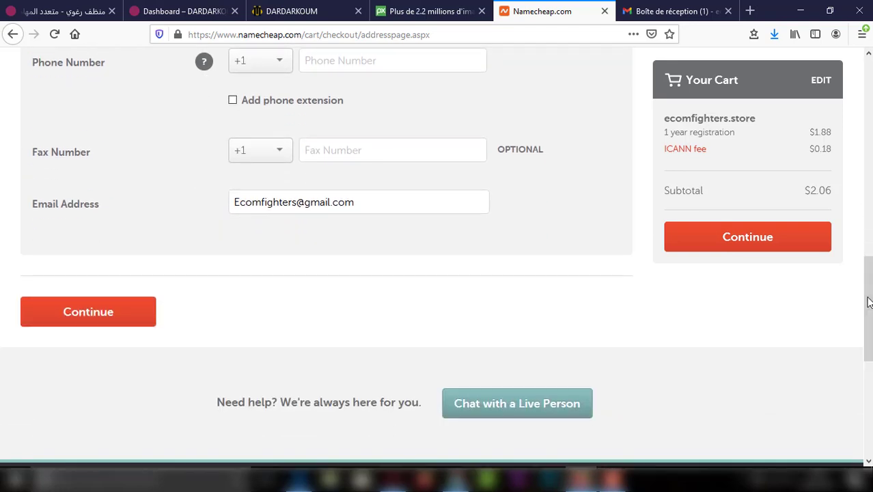
pyautogui.click(69, 310)
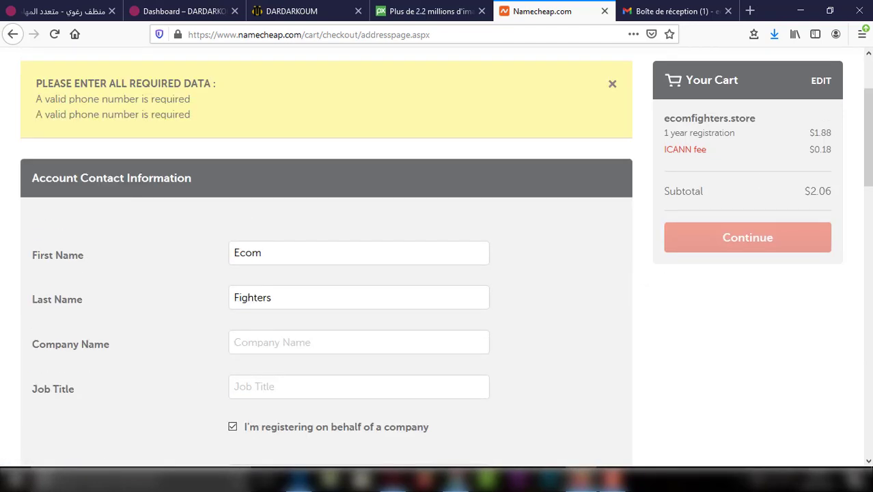
# Step: Select +212 as the phone country code
pyautogui.scroll(-10, 220, 367)
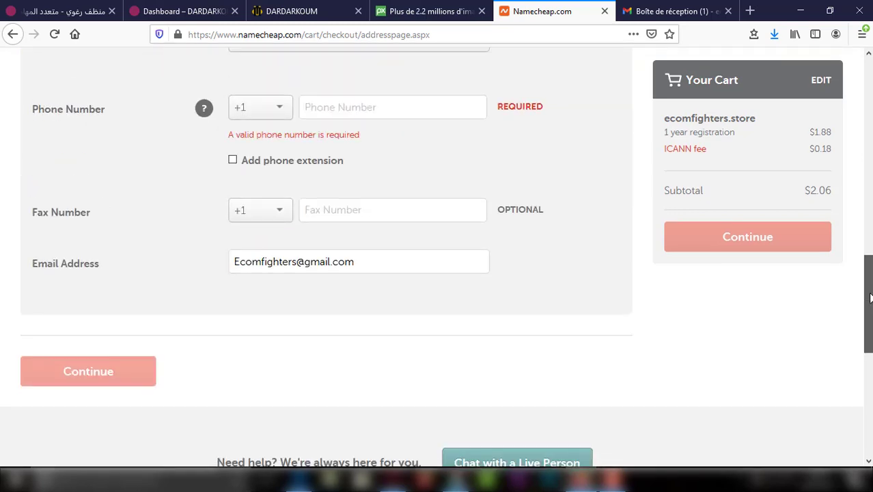
pyautogui.scroll(2, 220, 366)
pyautogui.click(266, 257)
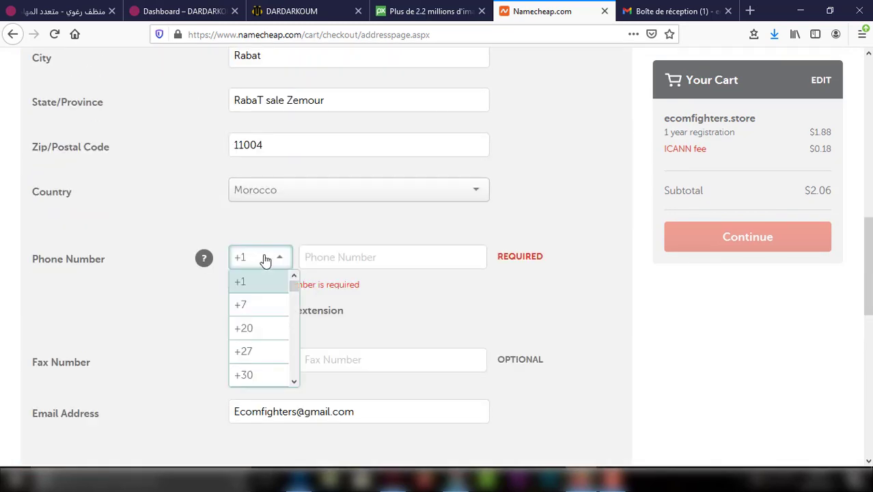
pyautogui.moveTo(295, 284); pyautogui.dragTo(296, 318)
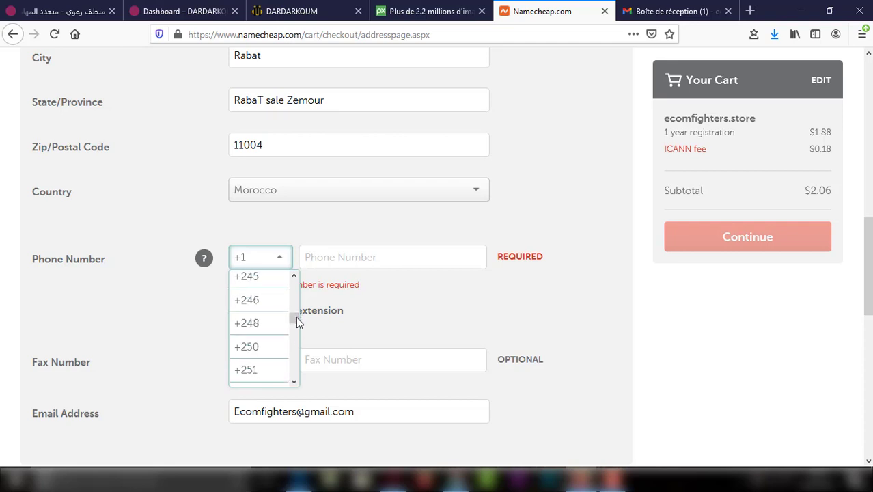
pyautogui.click(252, 259)
pyautogui.click(252, 260)
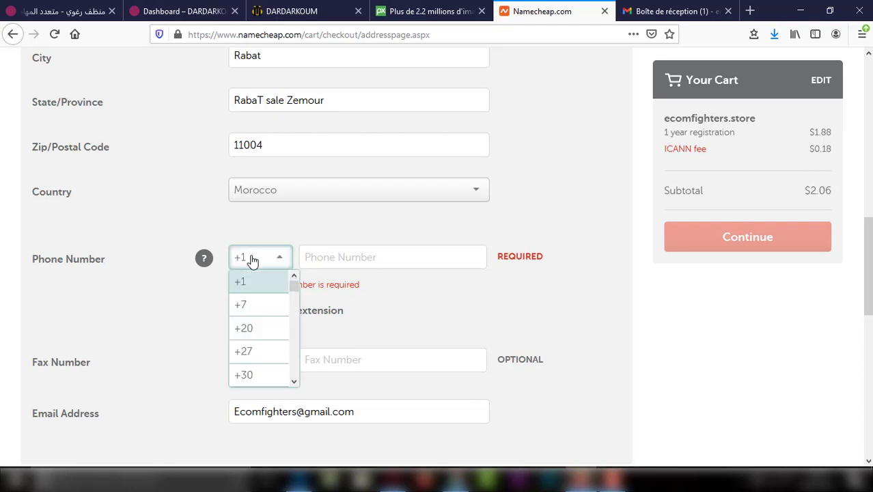
pyautogui.click(324, 258)
pyautogui.click(288, 264)
pyautogui.moveTo(295, 282); pyautogui.dragTo(296, 309)
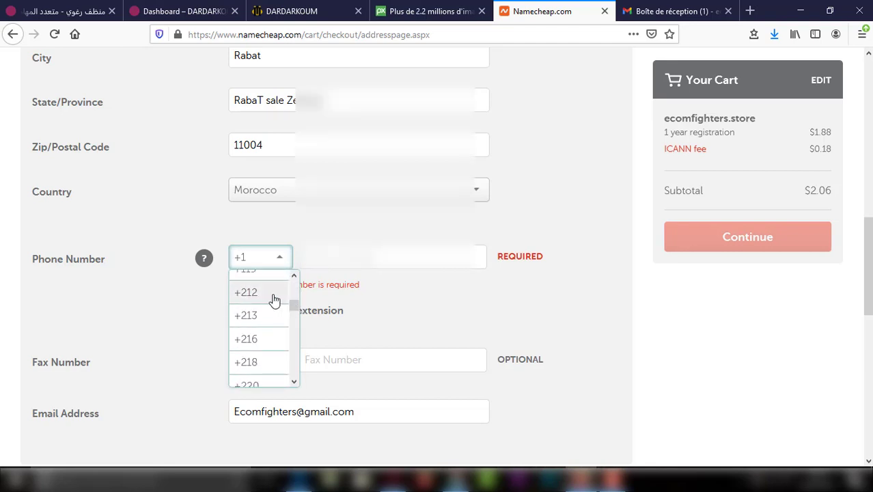
pyautogui.click(273, 298)
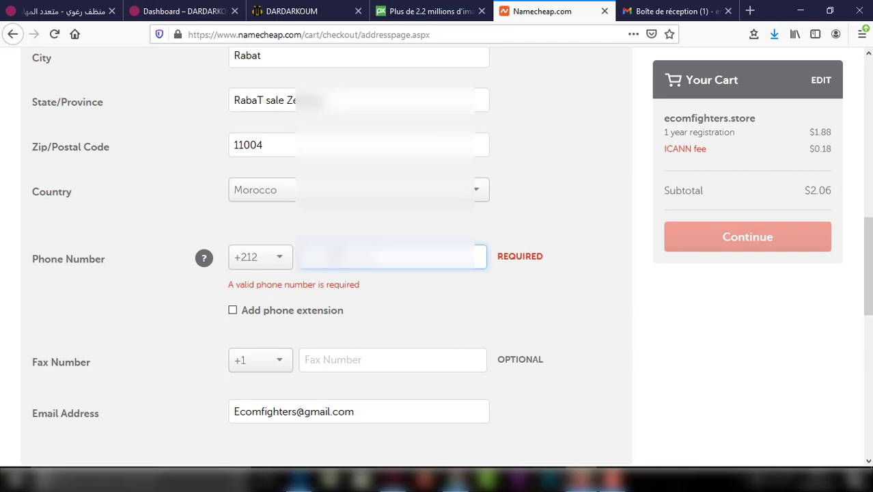
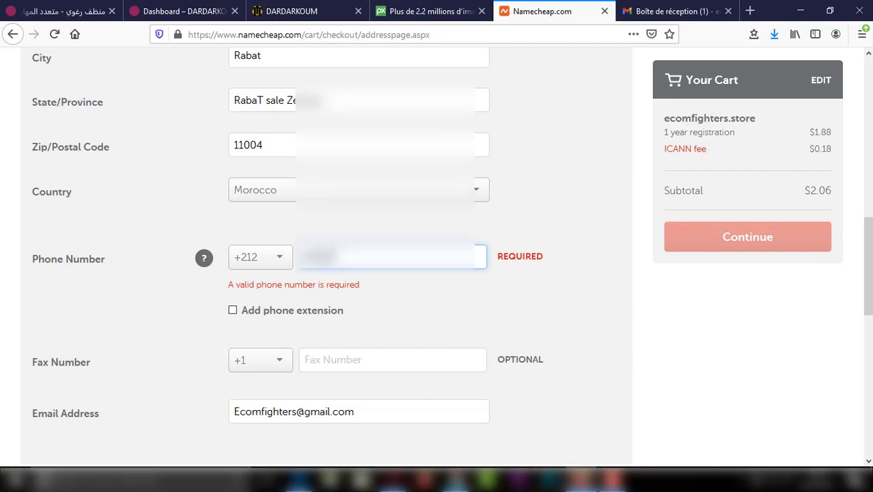
# Step: Enter the phone number after the +212 code
pyautogui.click(514, 311)
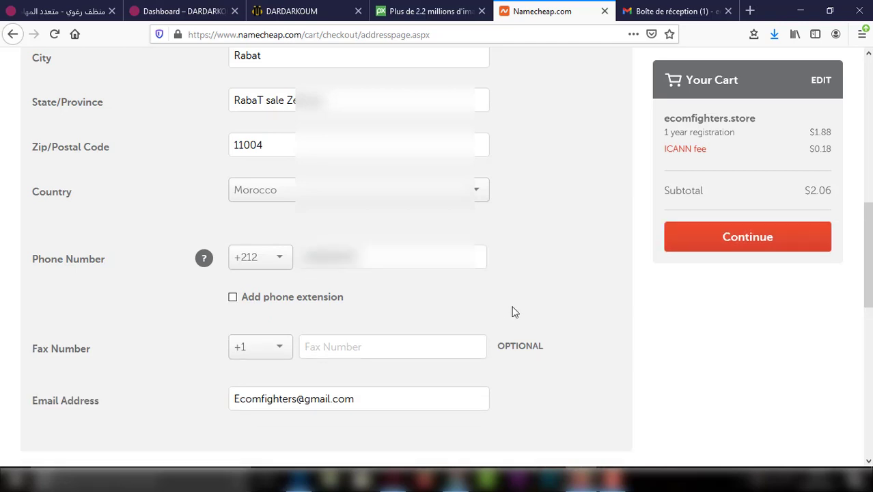
pyautogui.scroll(-2, 514, 312)
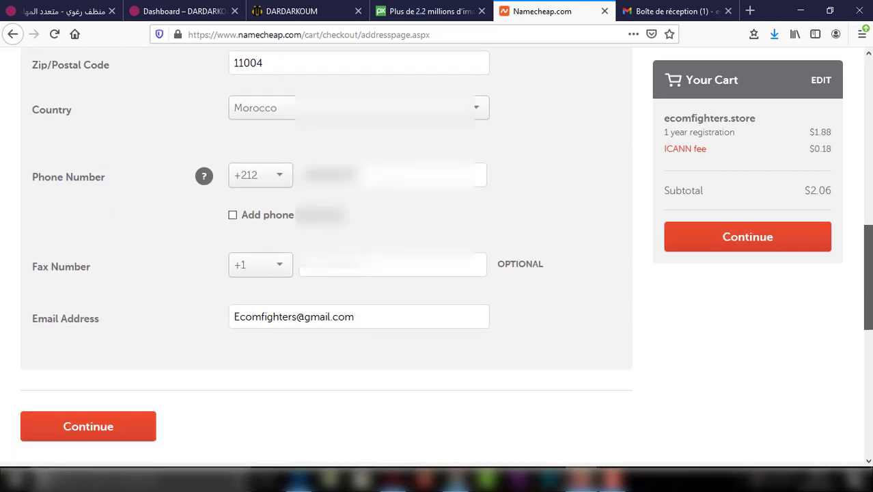
pyautogui.scroll(-3, 869, 347)
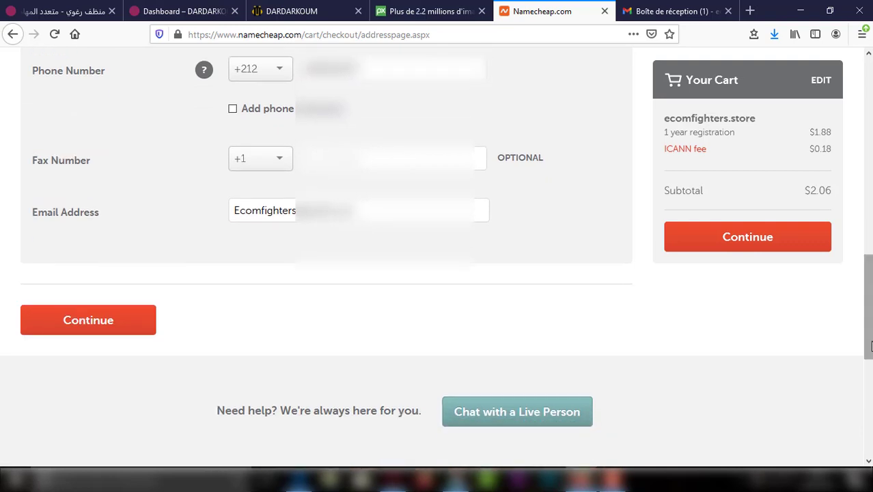
# Step: Submit the account contacts and continue through to the billing payment step
pyautogui.click(118, 334)
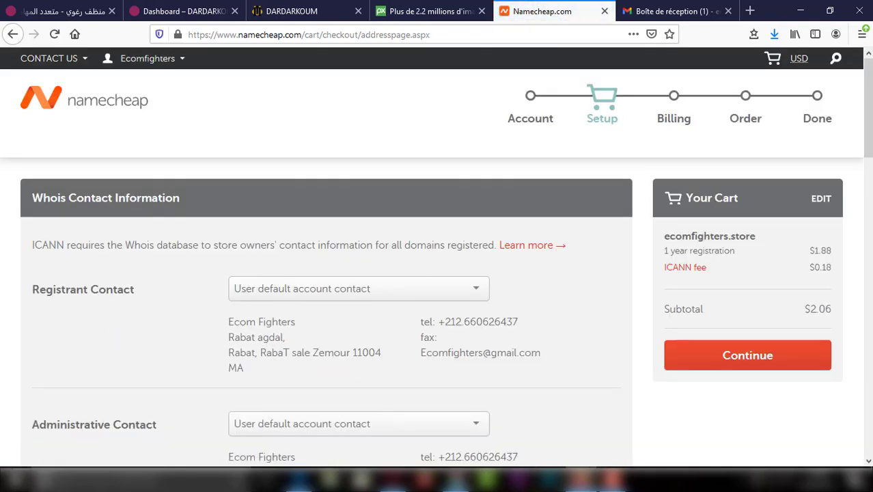
pyautogui.scroll(-6, 437, 273)
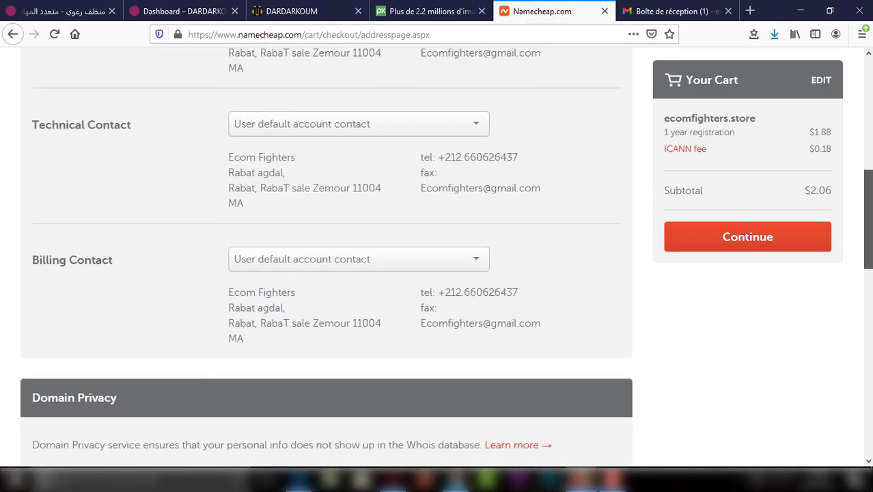
pyautogui.scroll(-5, 101, 376)
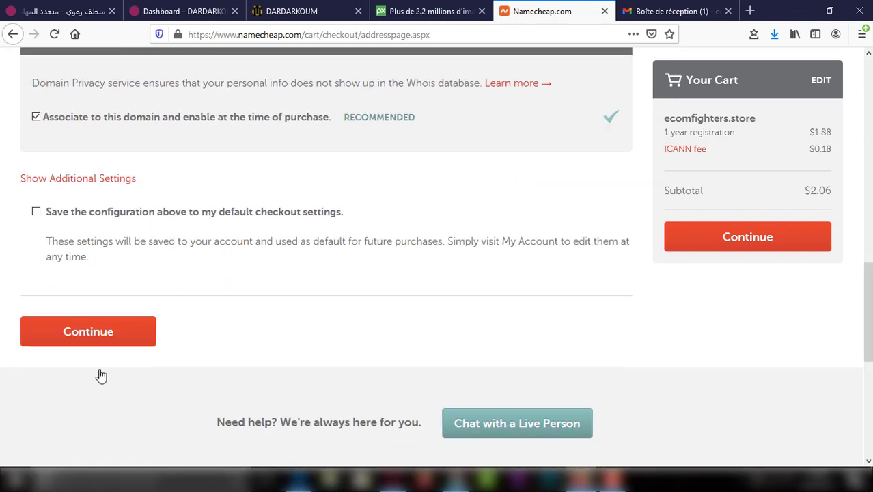
pyautogui.click(95, 347)
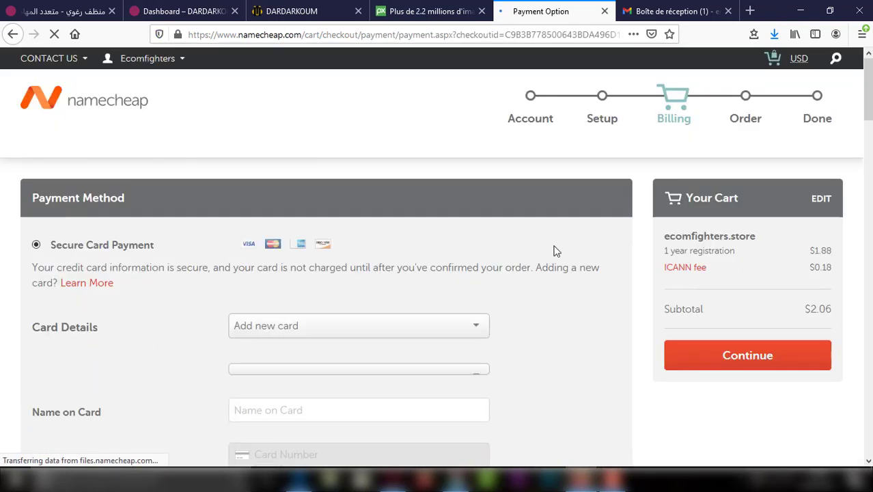
pyautogui.scroll(-3, 554, 251)
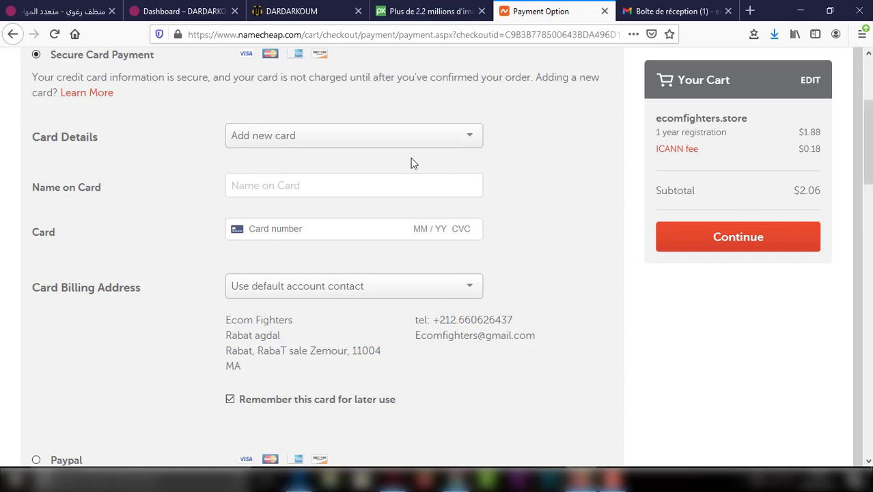
# Step: Enter the name on card and the card number, expiry date and CVC
pyautogui.click(370, 181)
pyautogui.write('M')
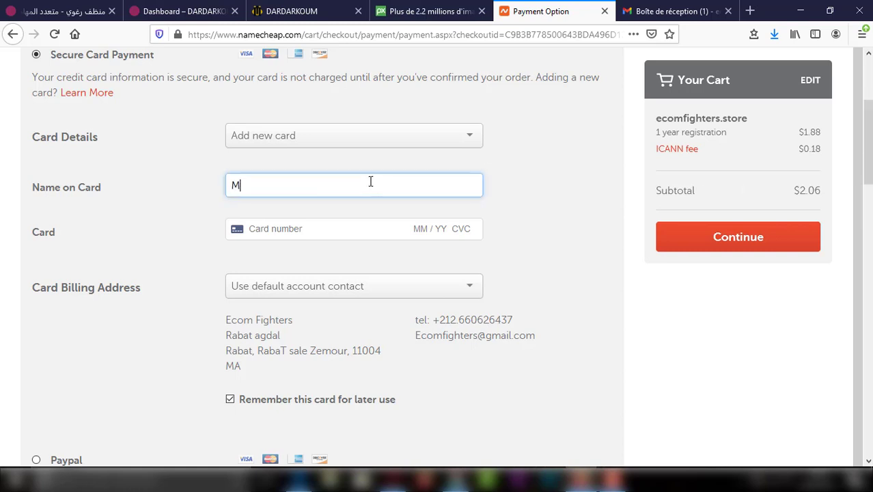
pyautogui.write('astercard')
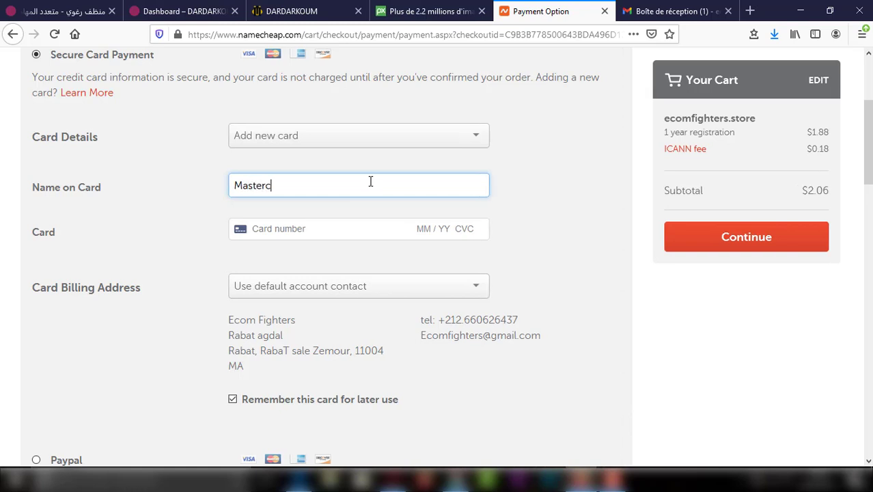
pyautogui.click(356, 226)
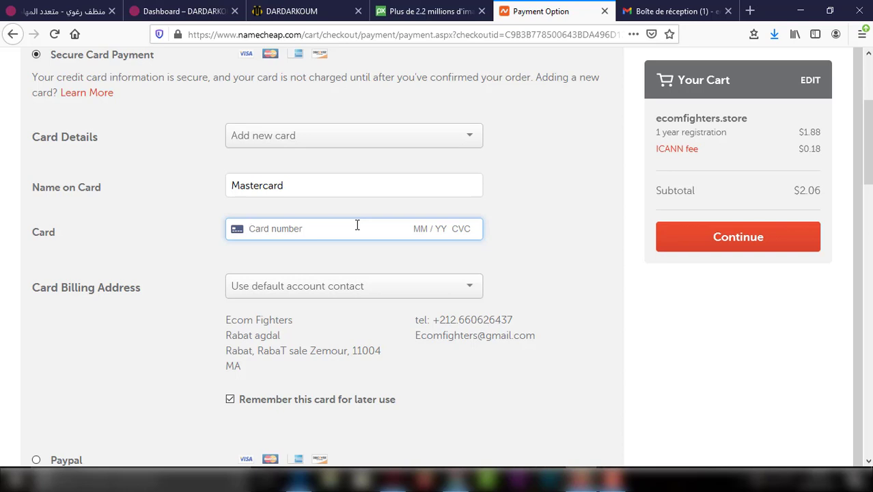
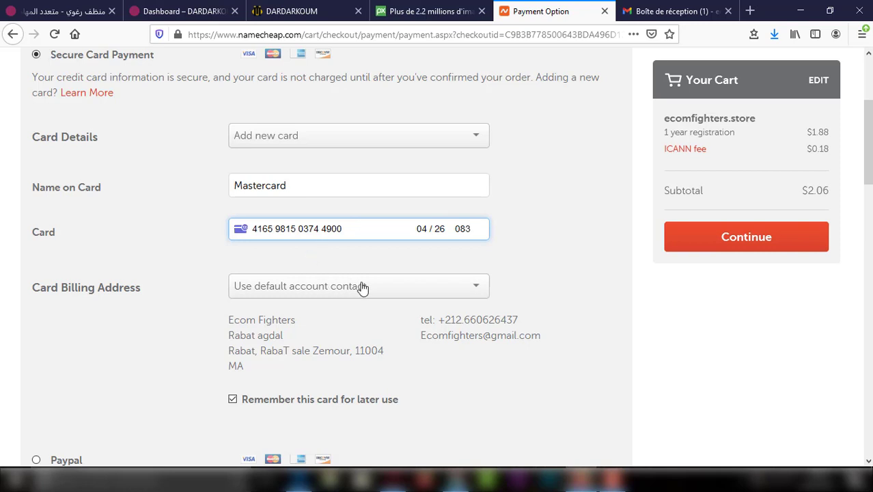
# Step: Save the payment settings as default and continue to the order review
pyautogui.scroll(-1, 866, 143)
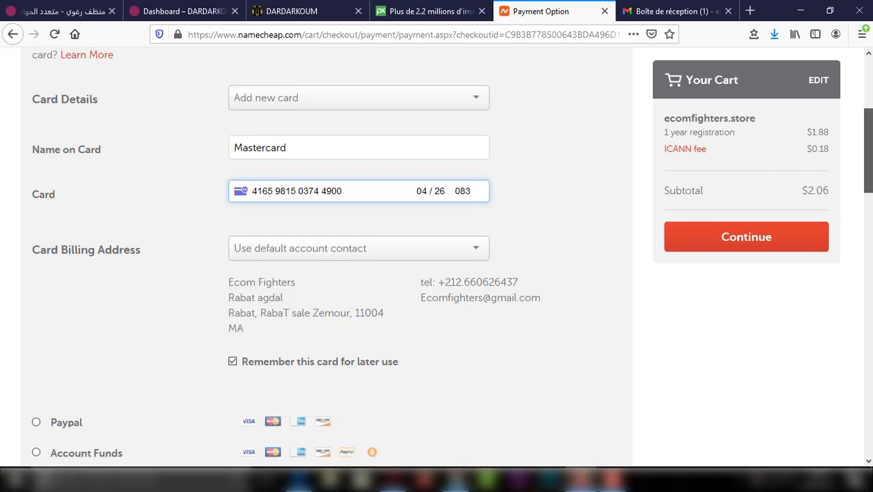
pyautogui.moveTo(868, 171); pyautogui.dragTo(870, 339)
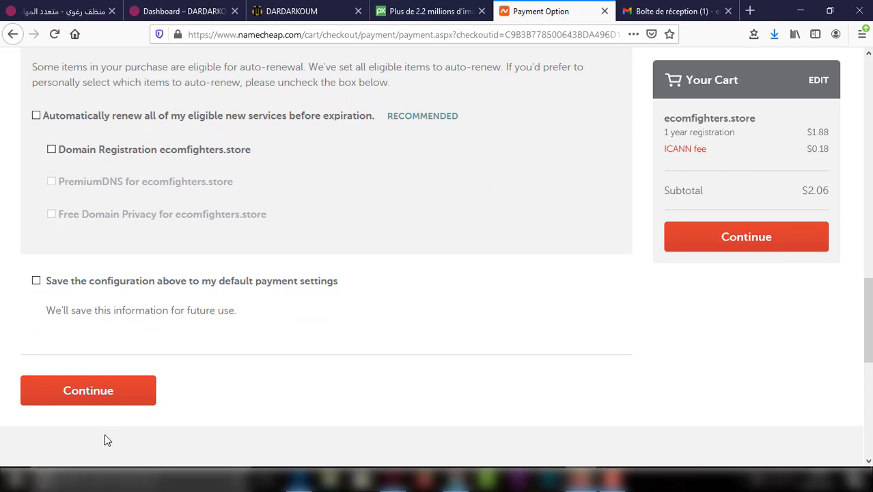
pyautogui.click(36, 281)
pyautogui.click(94, 390)
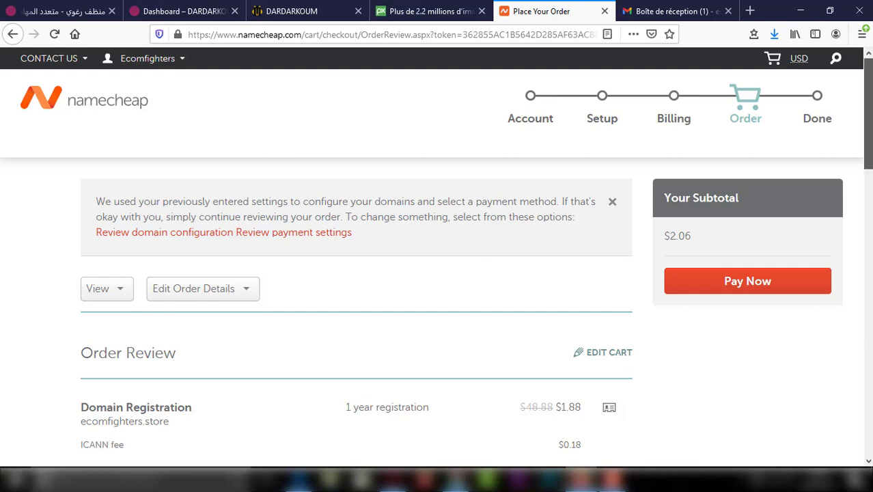
# Step: Pay for the ecomfighters.store order and close the thank-you survey popup
pyautogui.scroll(-2, 437, 273)
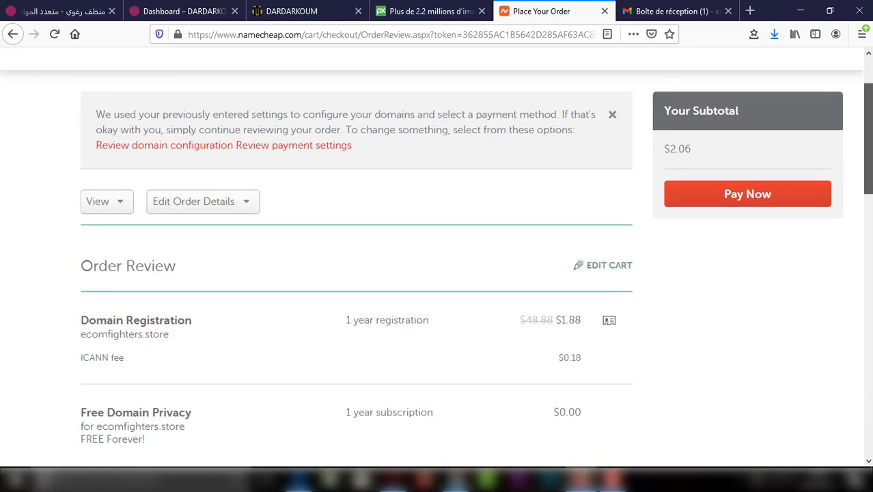
pyautogui.click(769, 194)
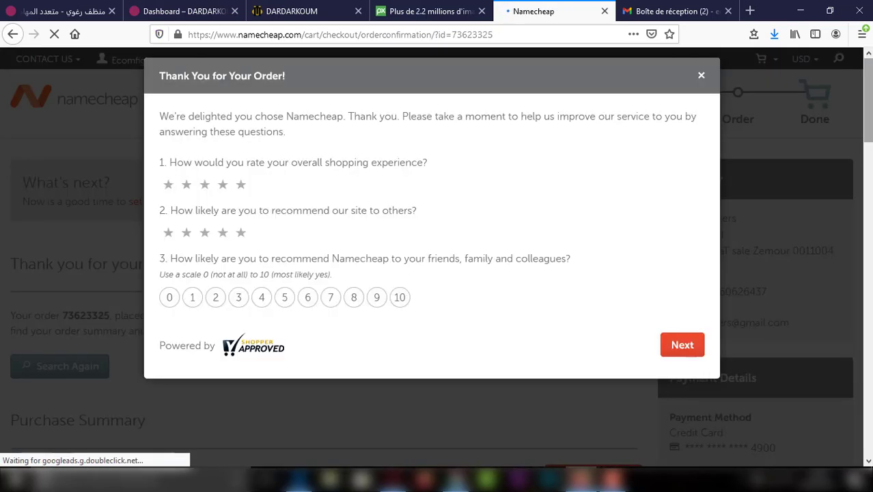
pyautogui.click(702, 76)
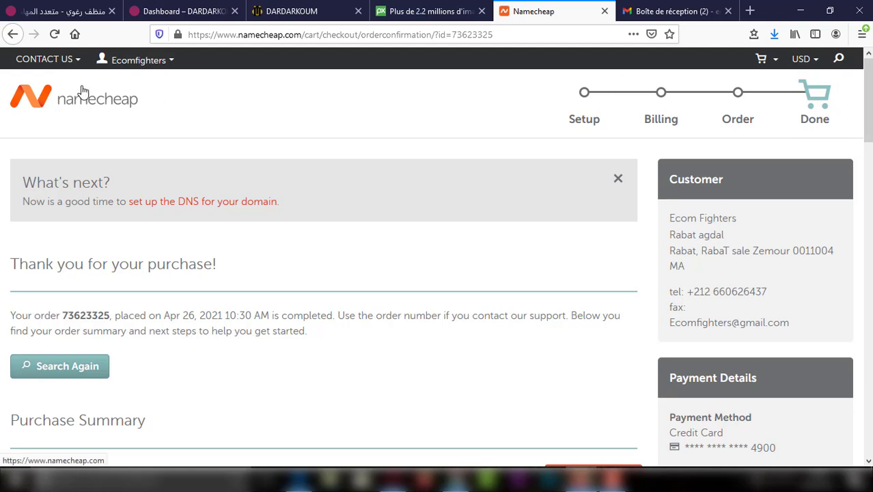
pyautogui.moveTo(134, 70)
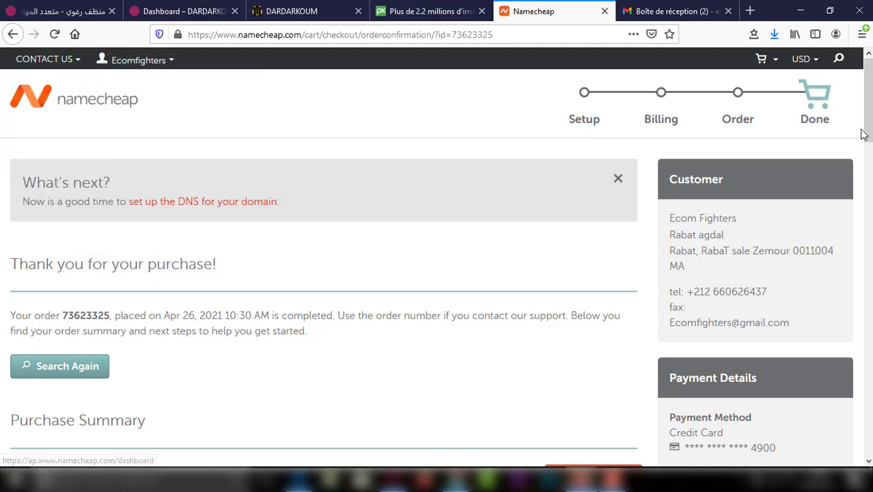
# Step: Open ecomfighters.store's management page from the account's Domain List
pyautogui.click(59, 104)
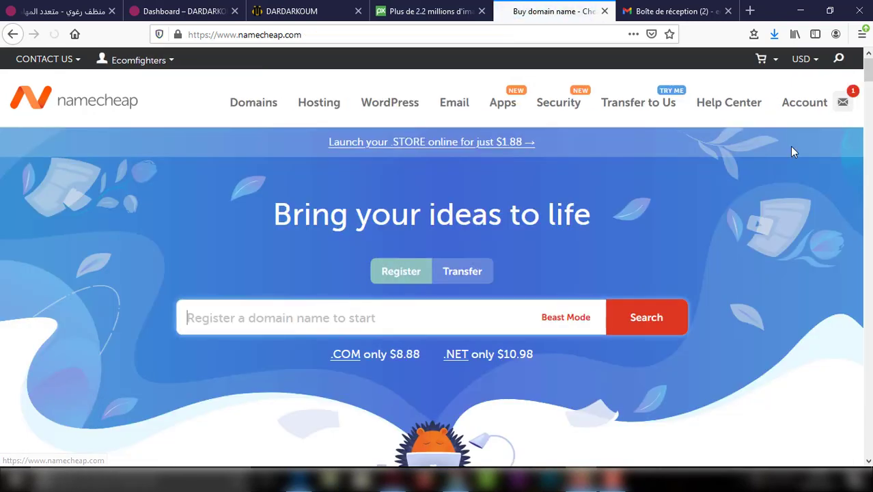
pyautogui.moveTo(811, 116)
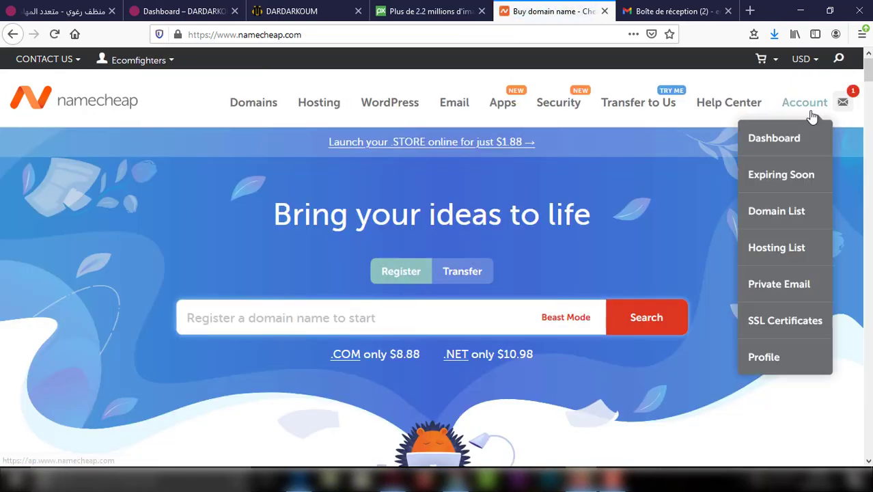
pyautogui.click(769, 147)
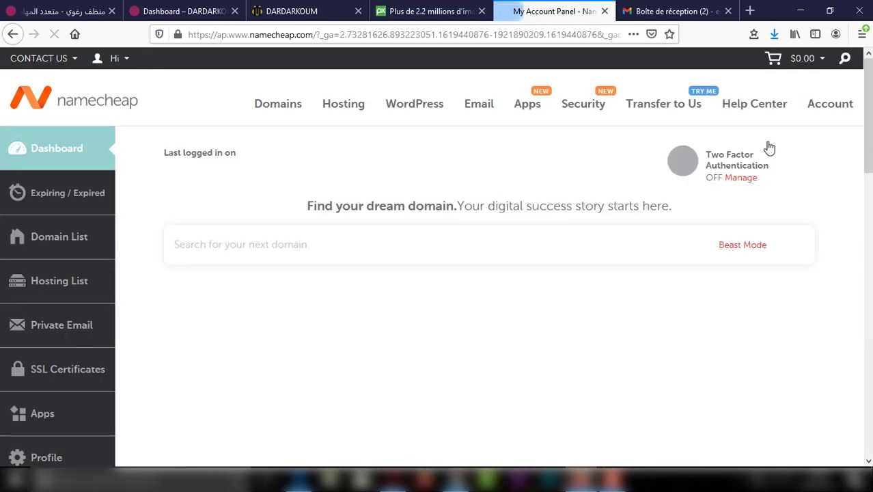
pyautogui.click(45, 239)
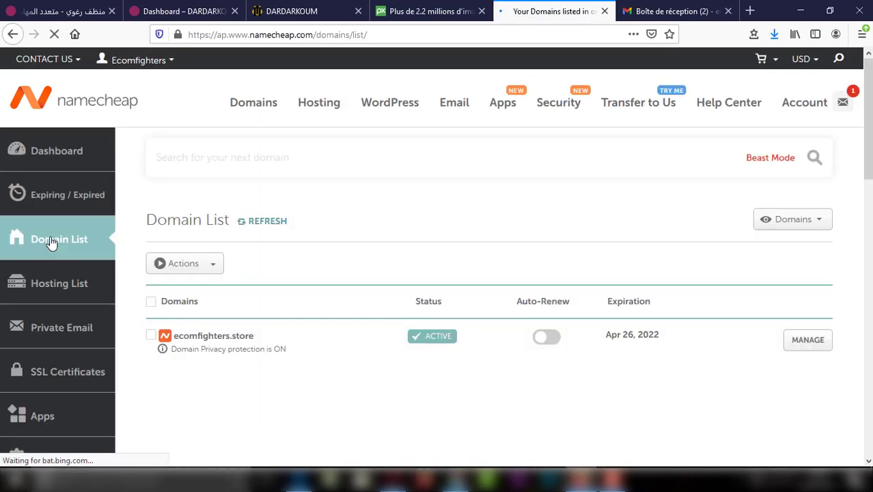
pyautogui.click(819, 345)
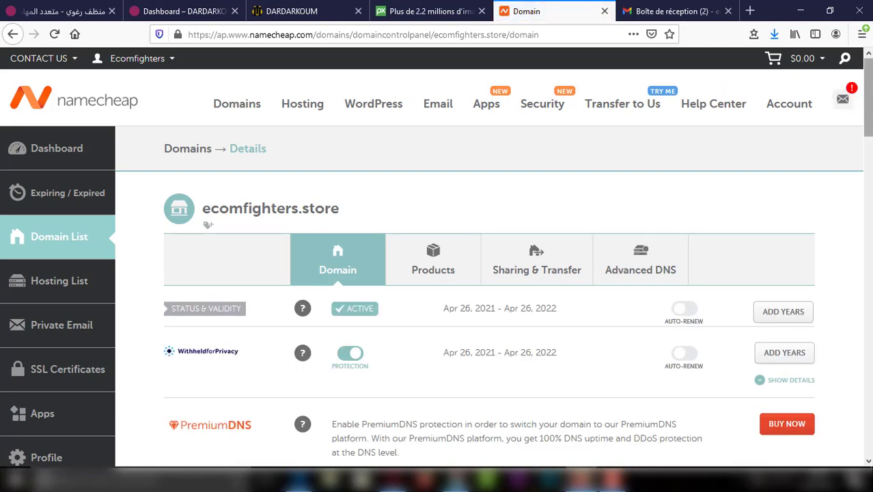
# Step: Set the domain's nameservers to Custom DNS and return to the YouCan dashboard
pyautogui.scroll(-3, 493, 259)
pyautogui.scroll(-5, 176, 203)
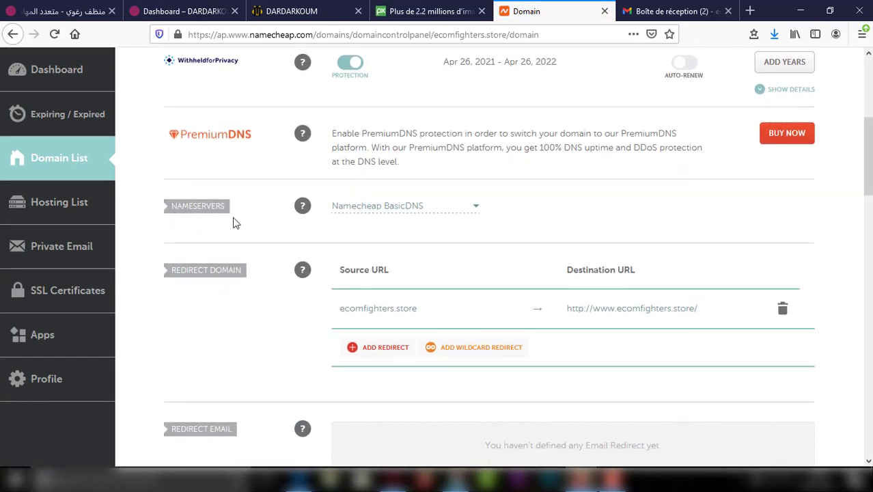
pyautogui.click(471, 207)
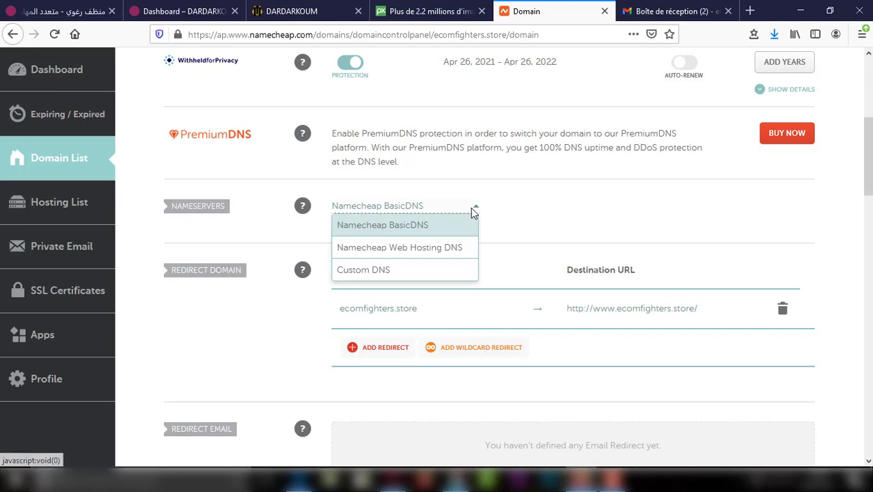
pyautogui.click(358, 271)
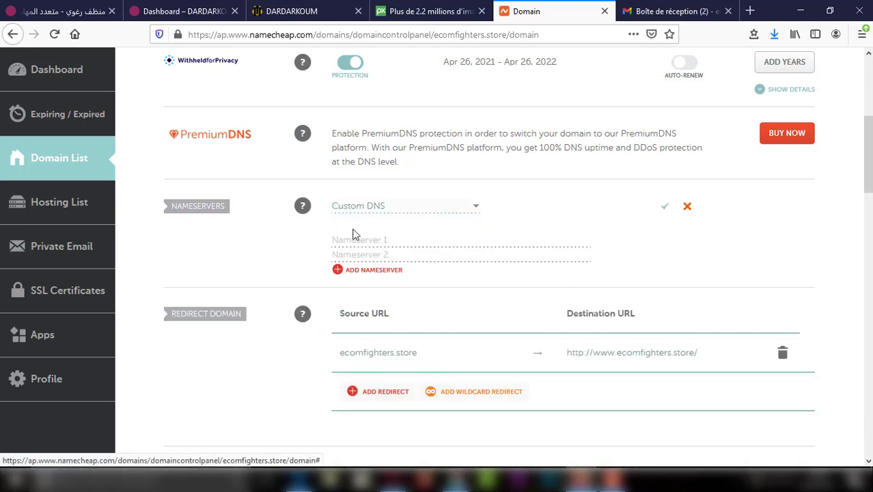
pyautogui.click(183, 10)
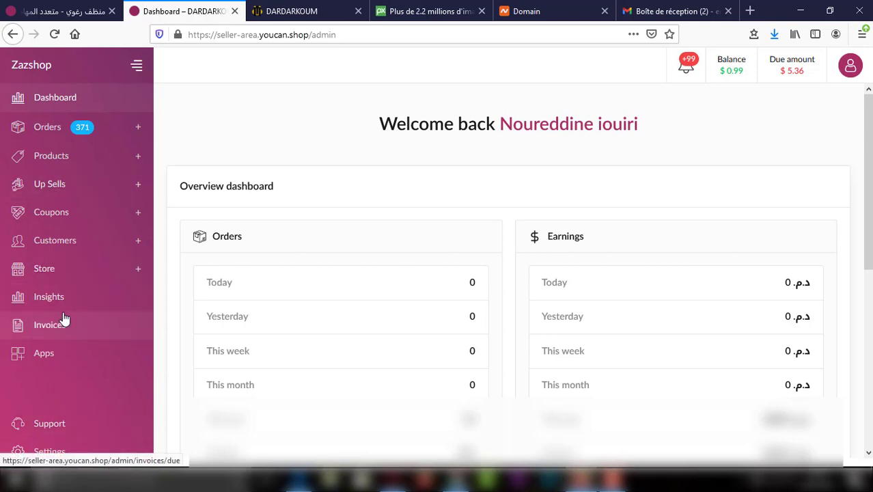
# Step: Open Store > Domains and select the nameserver ns1.youcan.shop in the Help section for copying
pyautogui.click(81, 266)
pyautogui.click(51, 370)
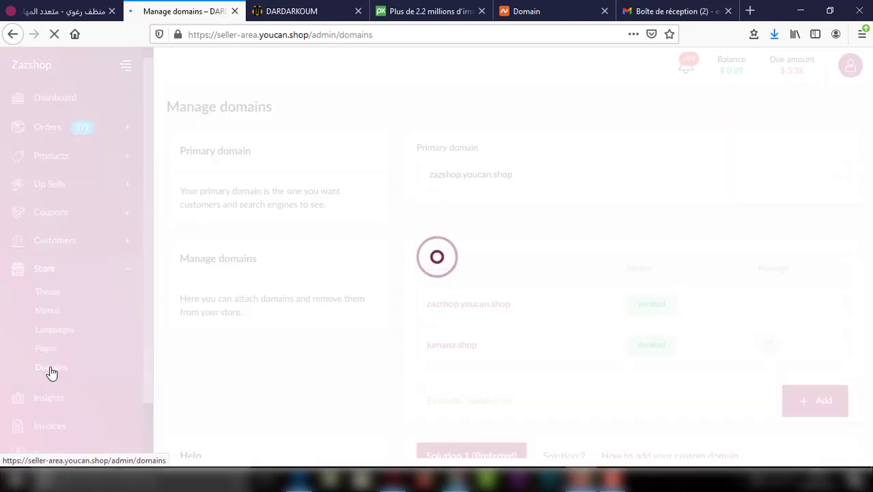
pyautogui.scroll(-2, 866, 177)
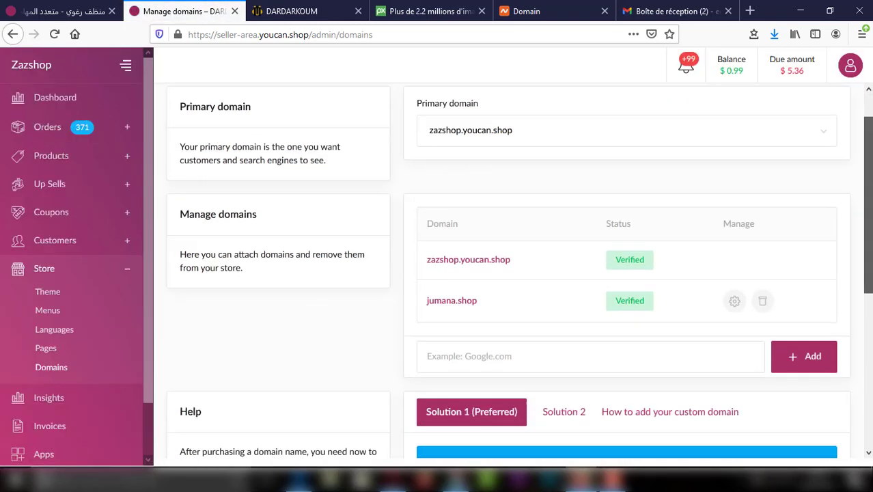
pyautogui.scroll(-2, 577, 284)
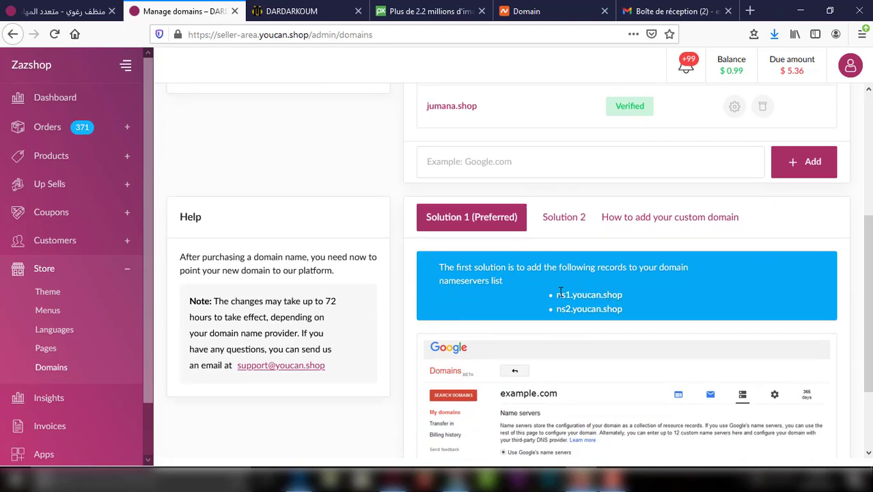
pyautogui.tripleClick(624, 296)
pyautogui.click(625, 296)
pyautogui.tripleClick(623, 295)
pyautogui.hotkey('ctrl', 'c')
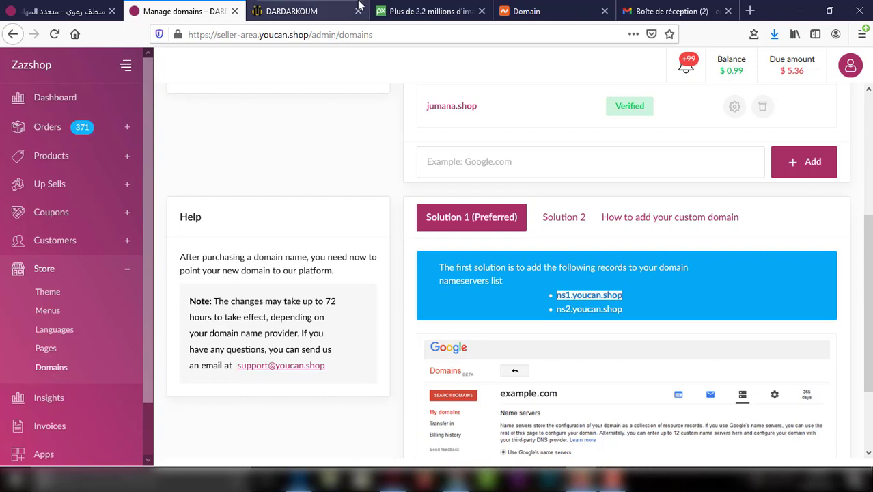
# Step: Paste ns1.youcan.shop into Namecheap's first custom nameserver field
pyautogui.click(552, 7)
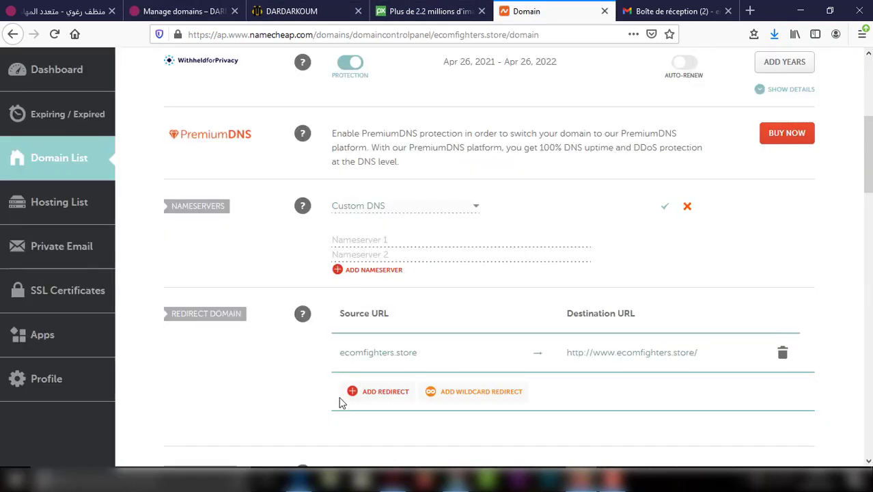
pyautogui.click(393, 241)
pyautogui.hotkey('ctrl', 'v')
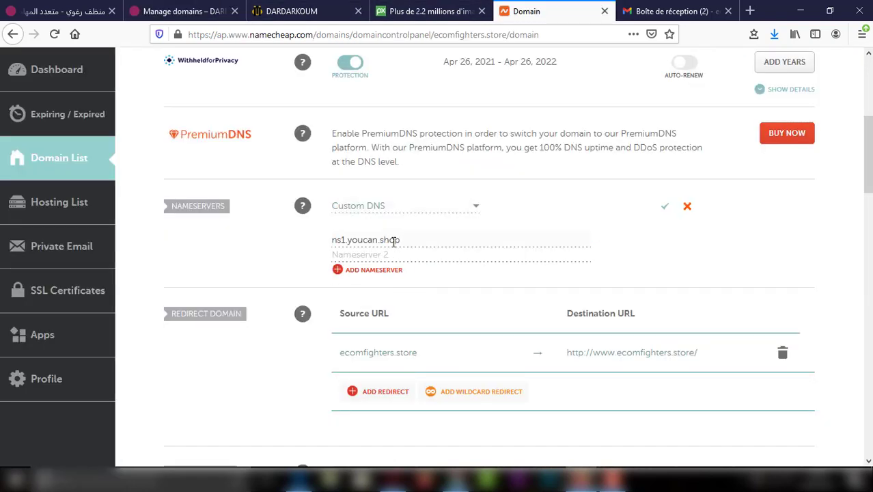
# Step: Copy ns2.youcan.shop from YouCan into the second nameserver field and save the Custom DNS
pyautogui.click(140, 10)
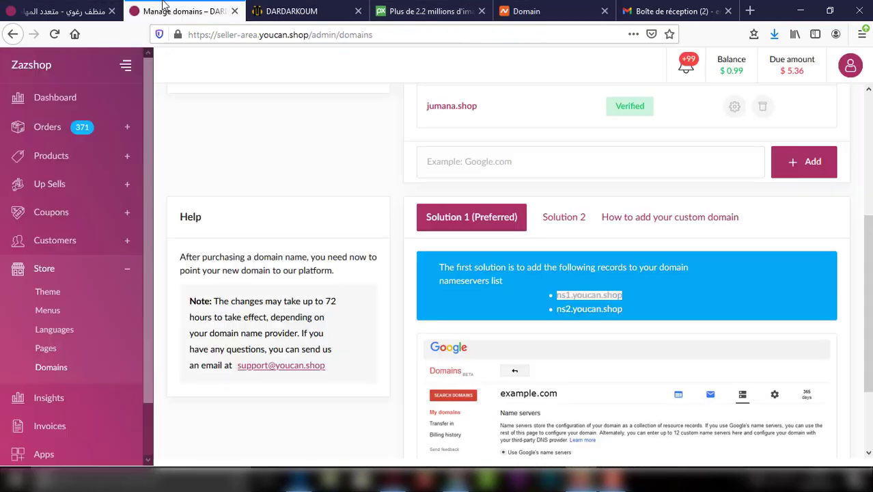
pyautogui.moveTo(558, 307); pyautogui.dragTo(622, 309)
pyautogui.hotkey('ctrl', 'c')
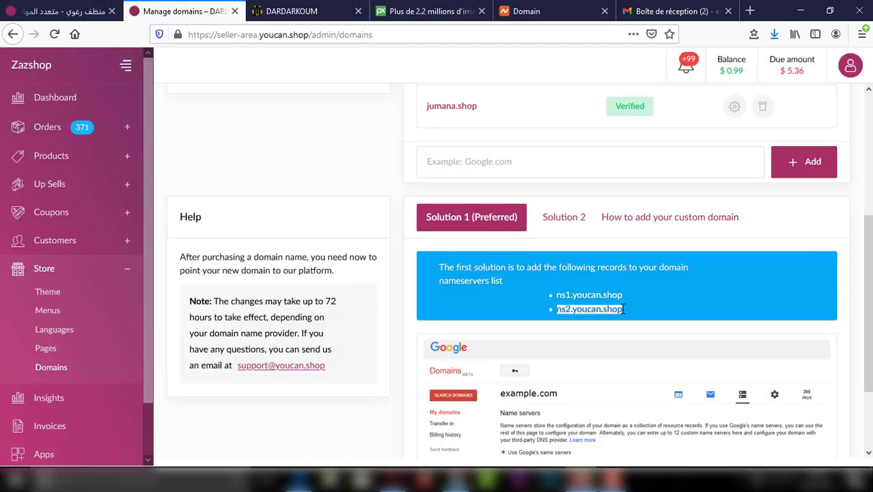
pyautogui.click(286, 8)
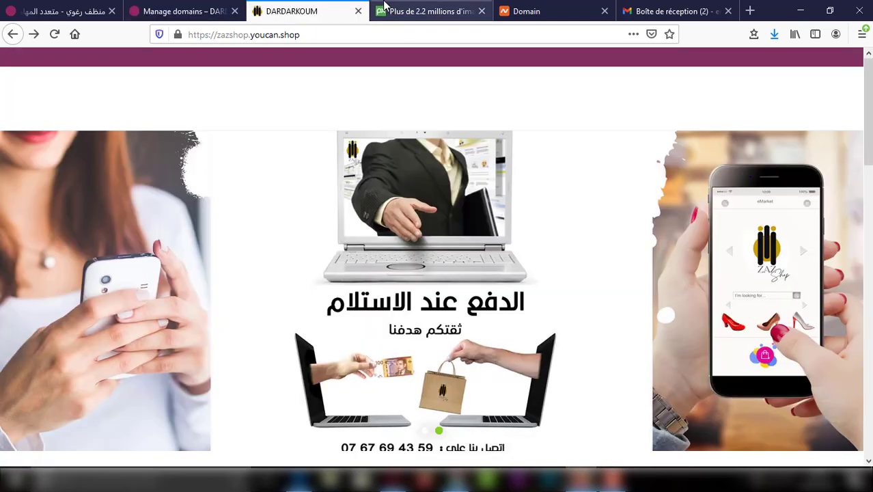
pyautogui.click(385, 7)
pyautogui.click(502, 8)
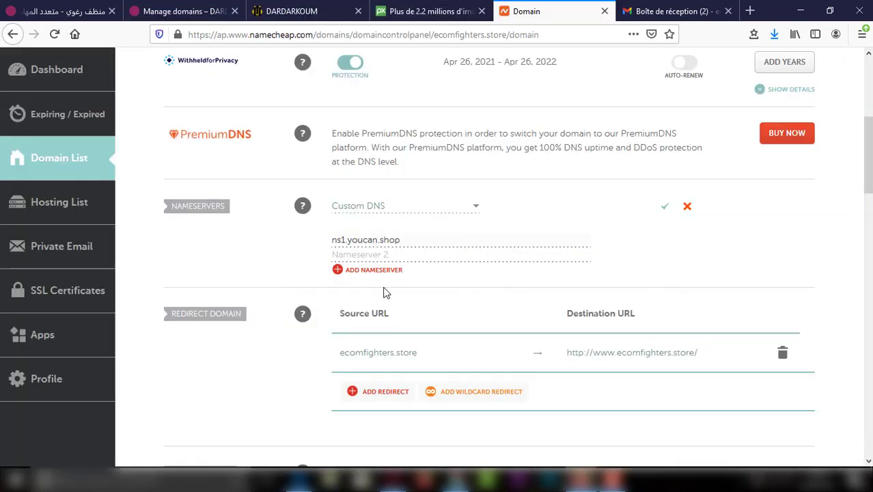
pyautogui.hotkey('ctrl', 'v')
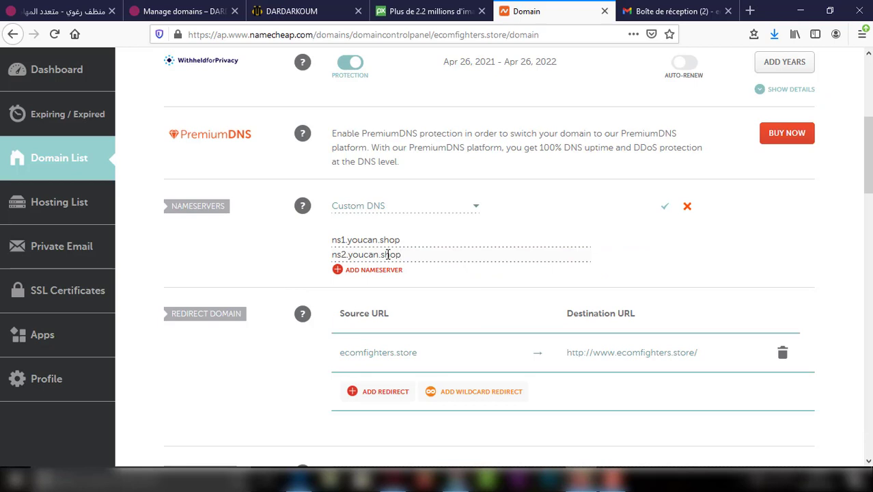
pyautogui.click(667, 207)
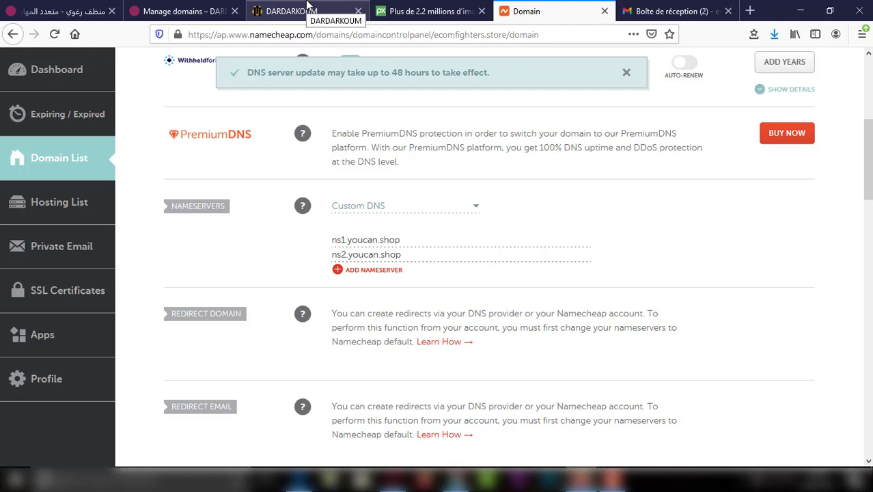
pyautogui.click(185, 11)
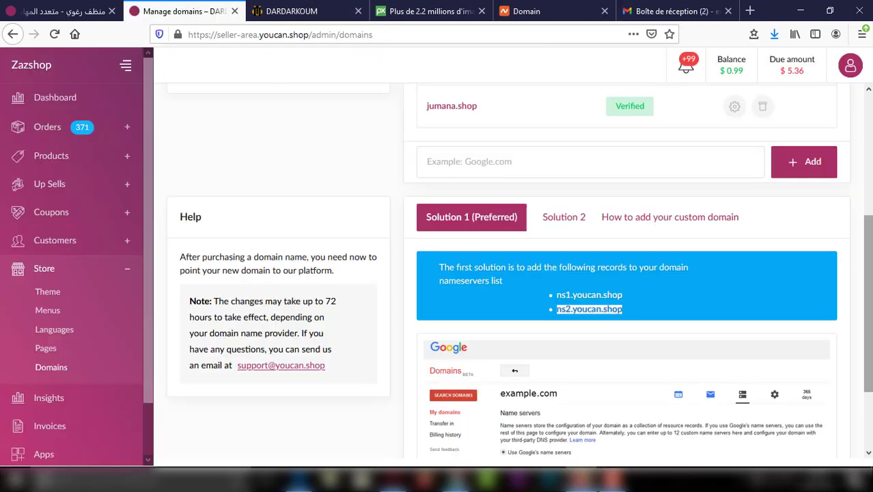
# Step: Dismiss the empty-domain prompt and type Ecomfighters.store into YouCan's domain field
pyautogui.scroll(3, 809, 315)
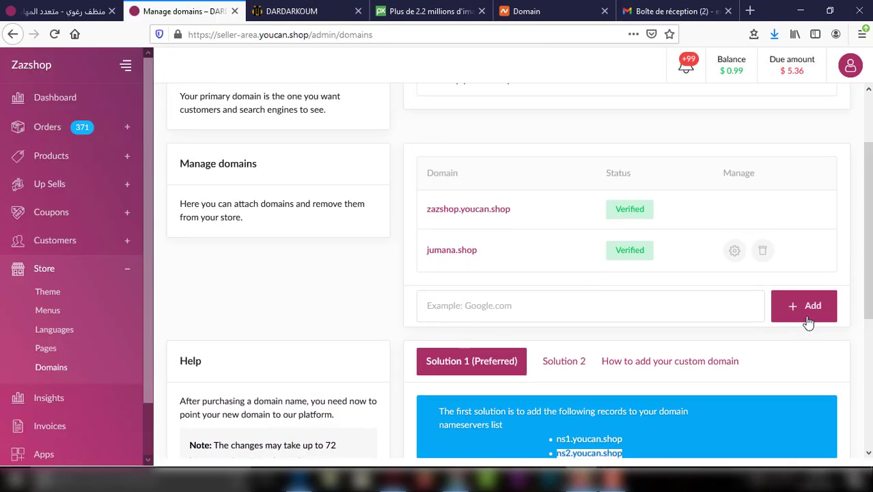
pyautogui.click(809, 316)
pyautogui.click(471, 229)
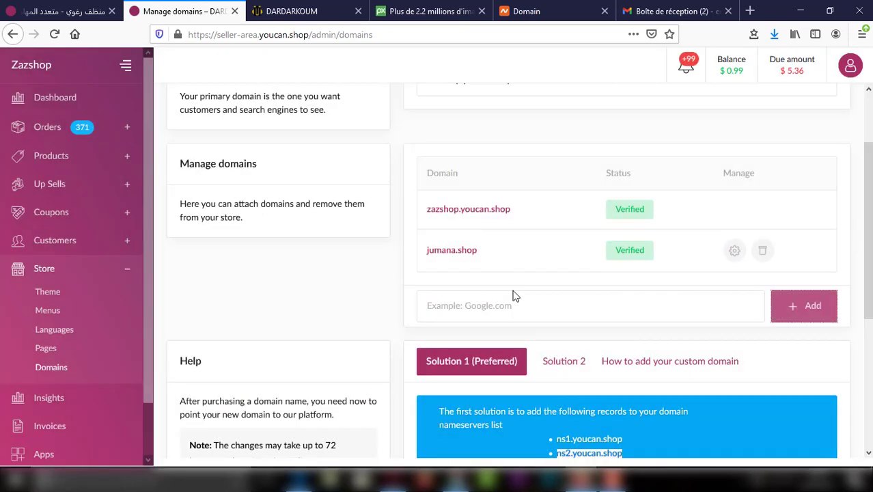
pyautogui.click(528, 305)
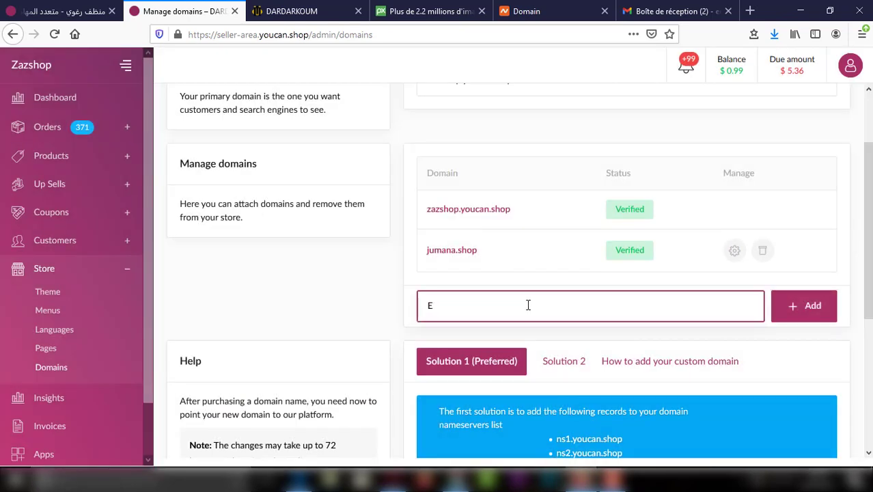
pyautogui.write('Ecomfighters.store')
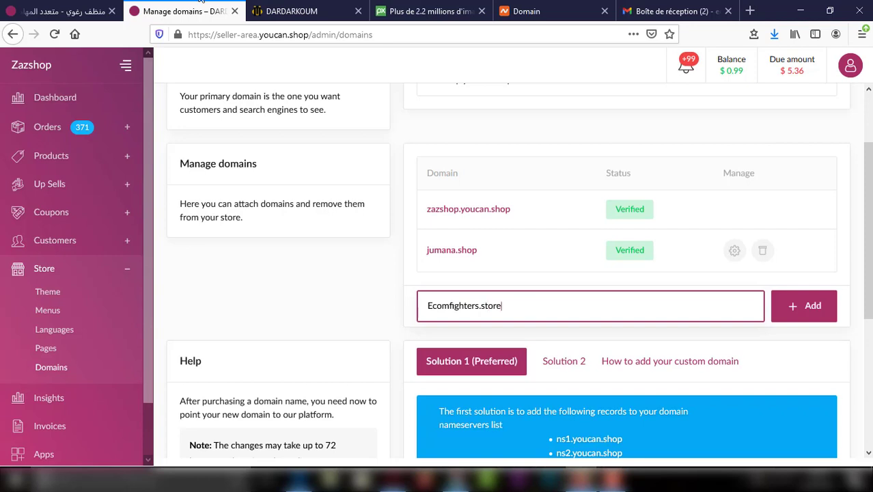
# Step: Replace it with ecomfighters.store copied from Namecheap, then add the domain and confirm
pyautogui.click(576, 7)
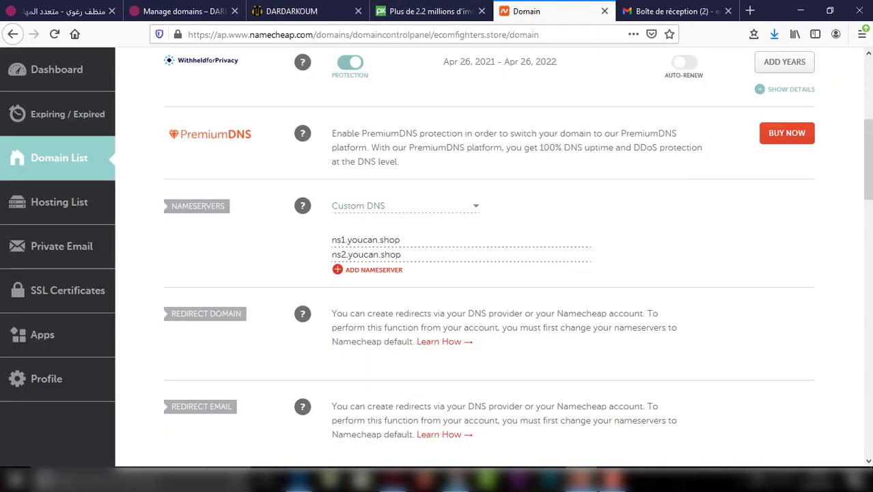
pyautogui.moveTo(867, 145); pyautogui.dragTo(868, 97)
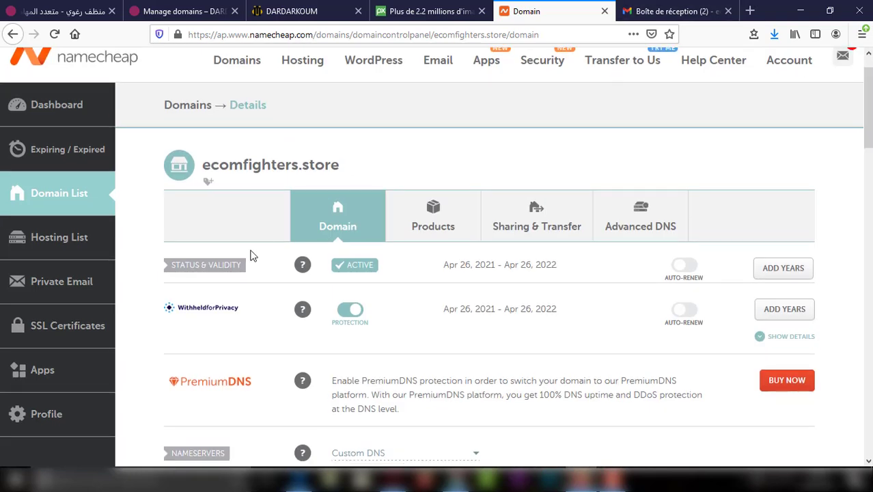
pyautogui.moveTo(204, 165); pyautogui.dragTo(355, 179)
pyautogui.hotkey('ctrl', 'c')
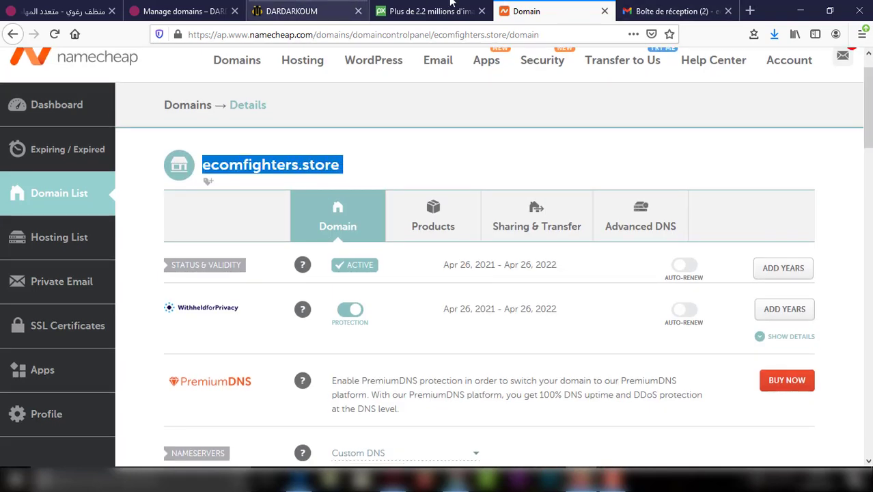
pyautogui.click(159, 8)
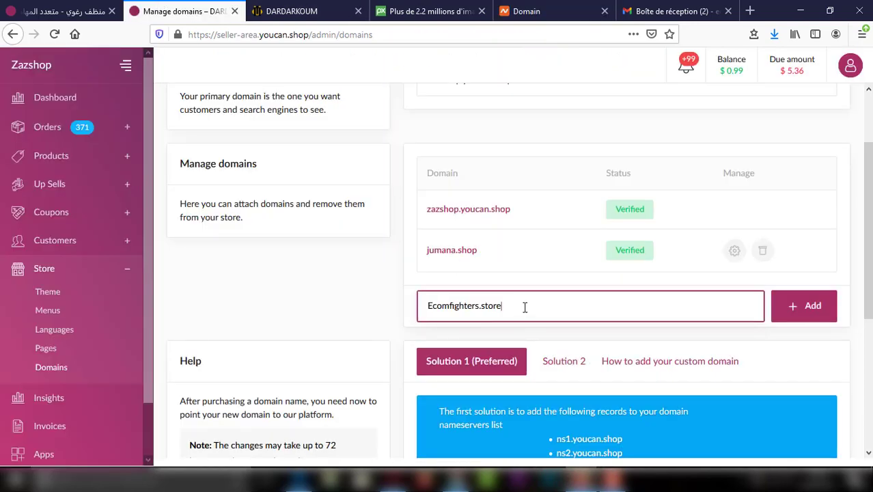
pyautogui.moveTo(522, 306); pyautogui.dragTo(290, 321)
pyautogui.hotkey('ctrl', 'v')
pyautogui.click(820, 316)
pyautogui.click(405, 226)
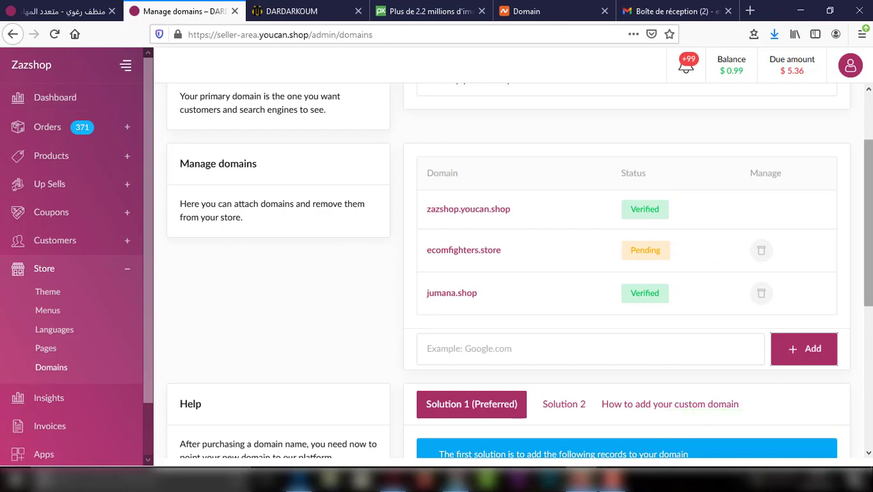
pyautogui.scroll(2, 519, 273)
pyautogui.scroll(-3, 519, 273)
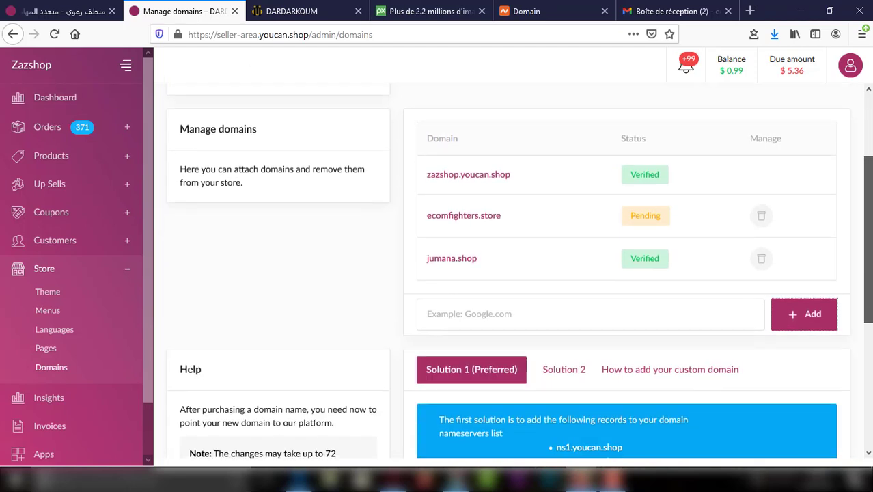
pyautogui.scroll(2, 273, 181)
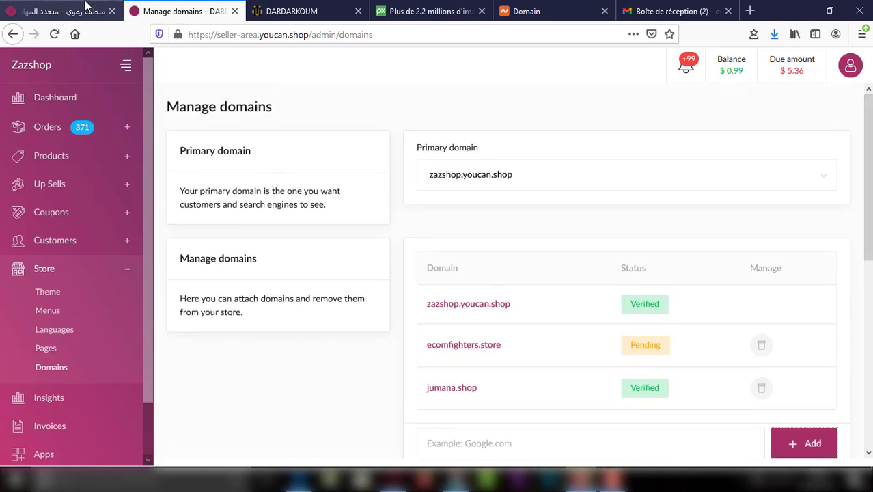
# Step: From the Dashboard, expand Products and start a New Product
pyautogui.click(53, 102)
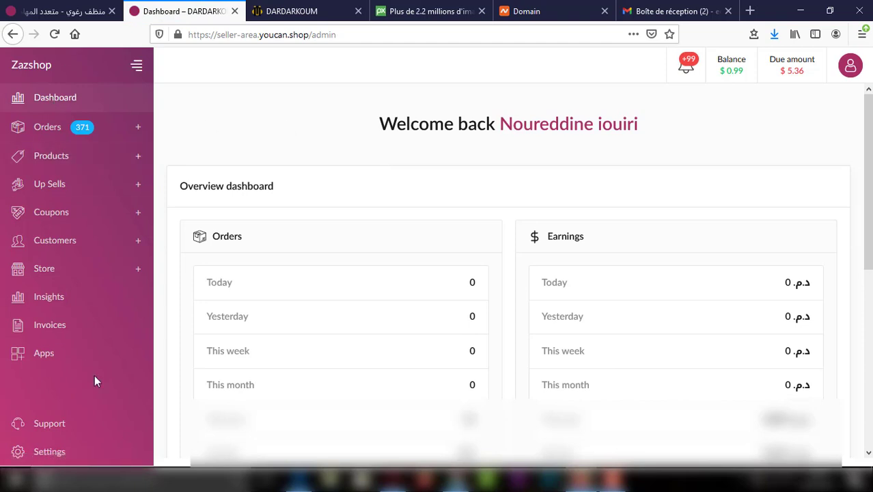
pyautogui.click(91, 164)
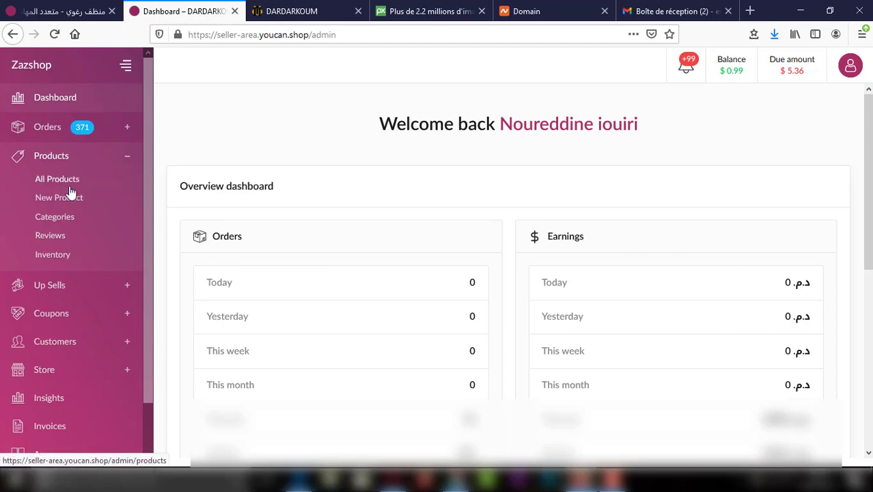
pyautogui.click(53, 205)
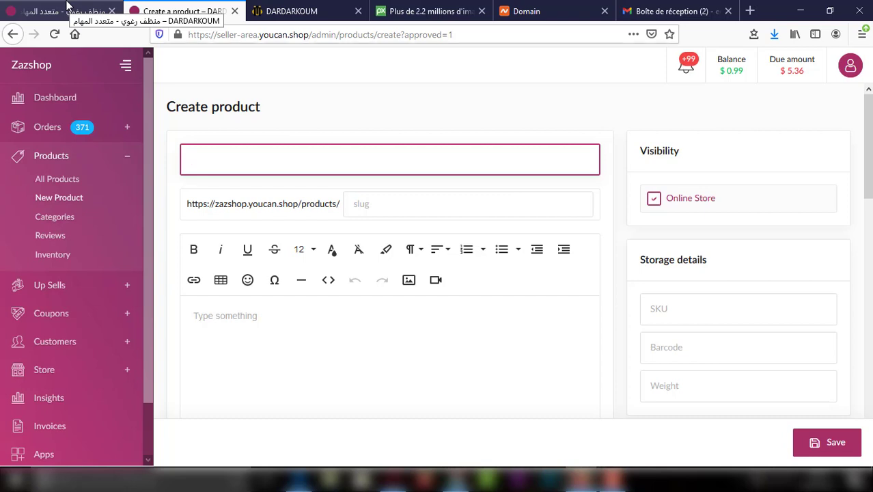
# Step: Copy the existing product's Arabic title منظف رغوي - متعدد المهام into the new product name
pyautogui.click(66, 9)
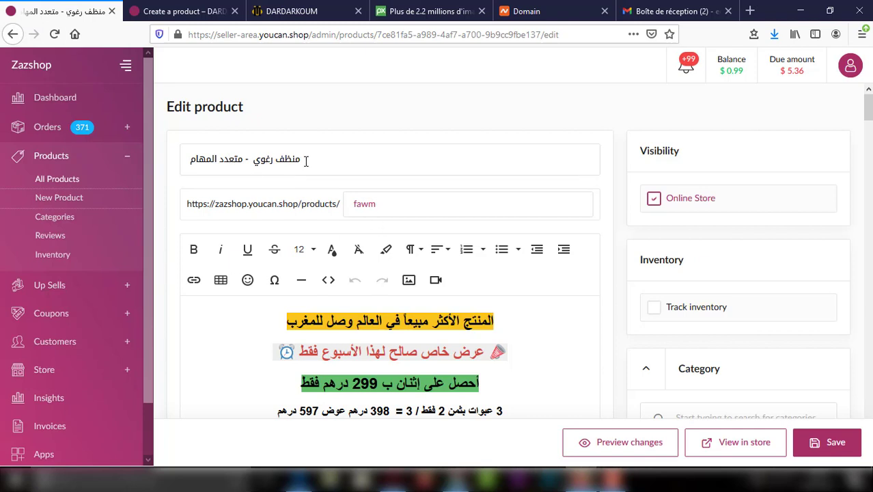
pyautogui.moveTo(305, 161); pyautogui.dragTo(132, 169)
pyautogui.hotkey('ctrl', 'c')
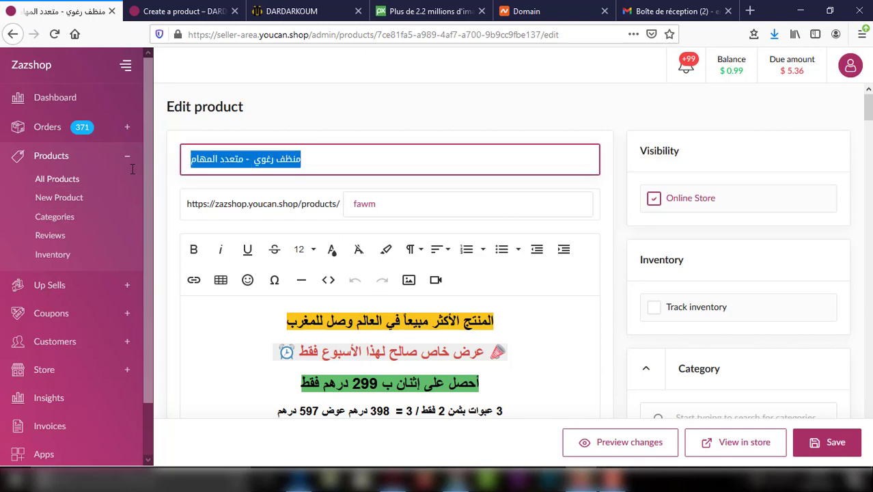
pyautogui.click(181, 11)
pyautogui.hotkey('ctrl', 'v')
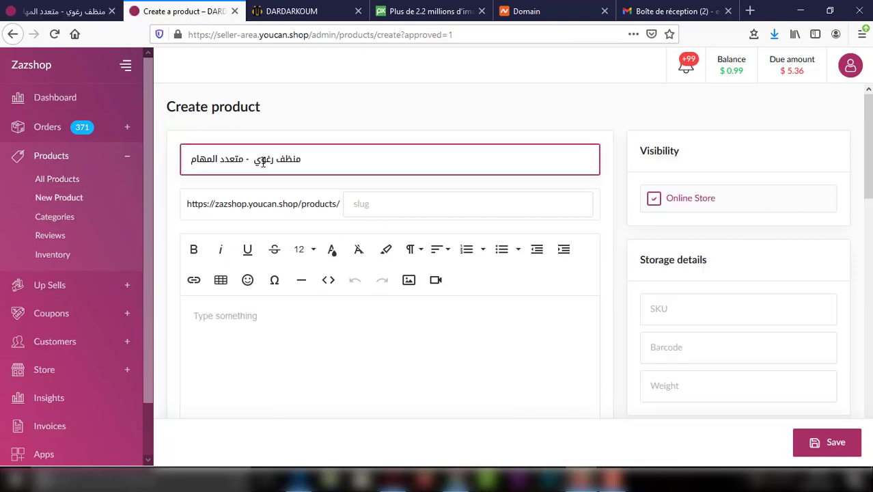
# Step: Set the product's URL slug to Nettoyeur
pyautogui.click(369, 205)
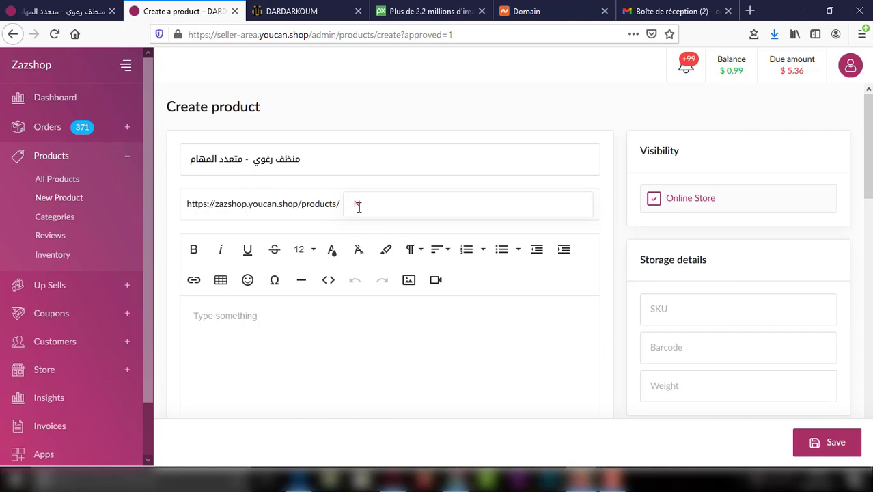
pyautogui.write('oyeur')
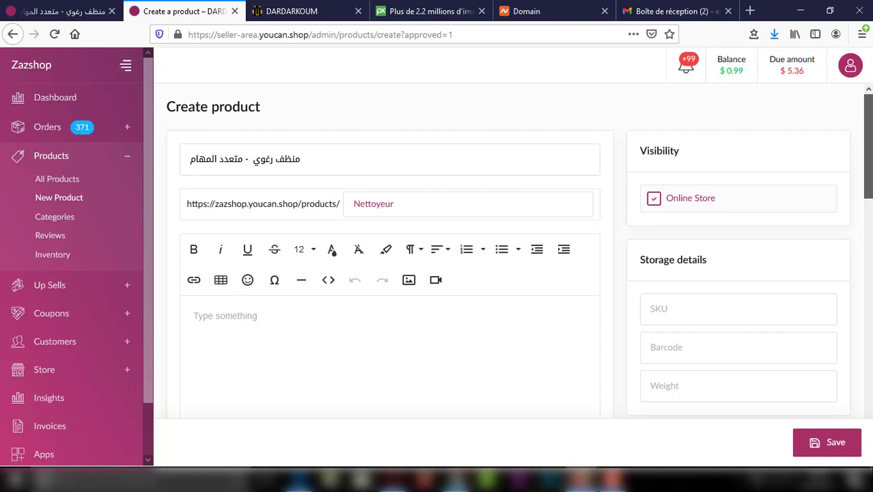
pyautogui.scroll(-2, 389, 273)
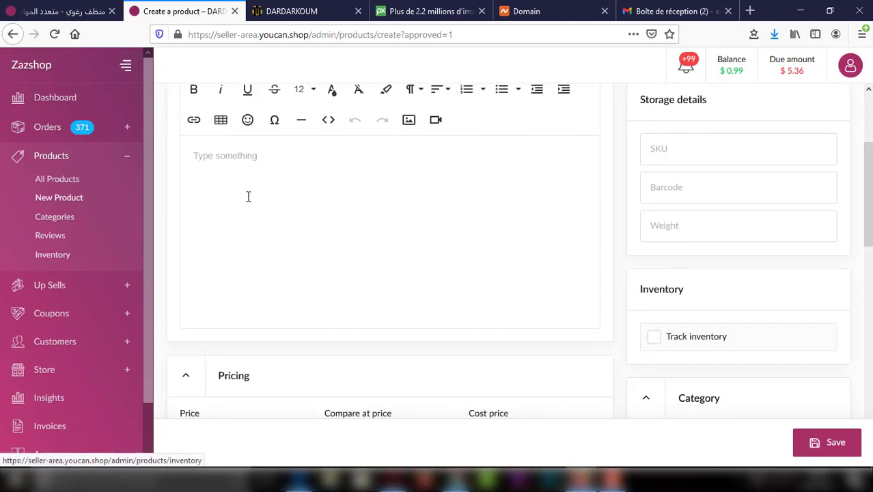
# Step: Copy the existing product's full description into the new product's editor, including its Arabic headings, bullets and cleaning images
pyautogui.click(65, 11)
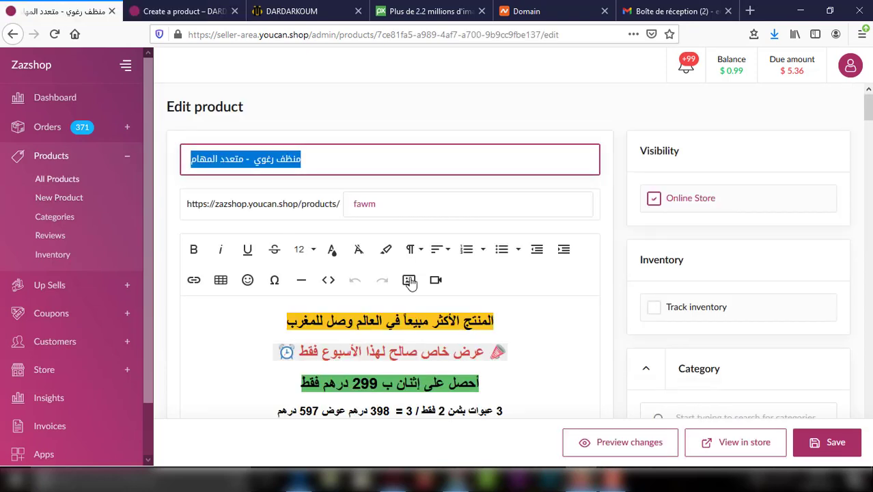
pyautogui.scroll(-3, 352, 154)
pyautogui.scroll(1, 352, 154)
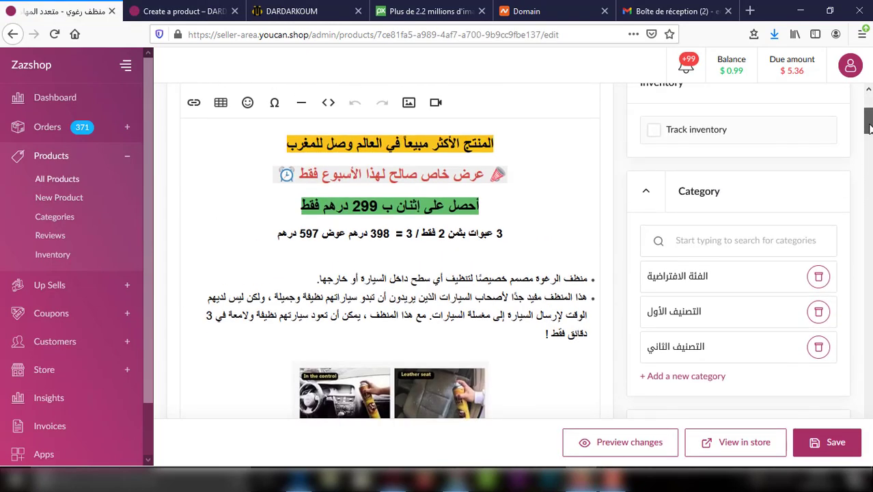
pyautogui.moveTo(275, 141); pyautogui.dragTo(435, 213)
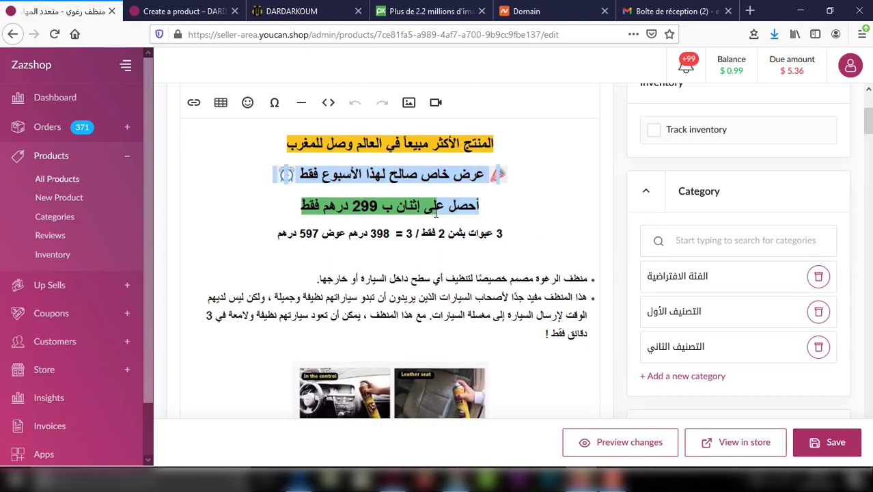
pyautogui.moveTo(496, 142); pyautogui.dragTo(273, 380)
pyautogui.moveTo(270, 441); pyautogui.dragTo(303, 244)
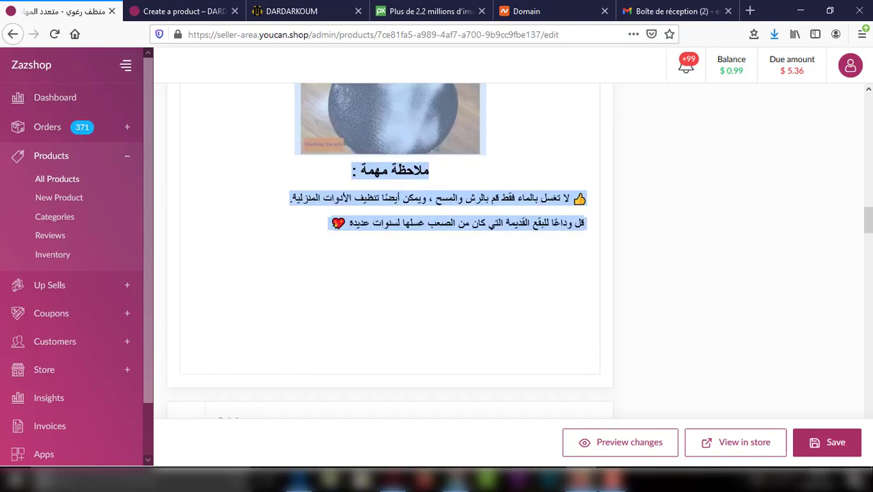
pyautogui.click(146, 5)
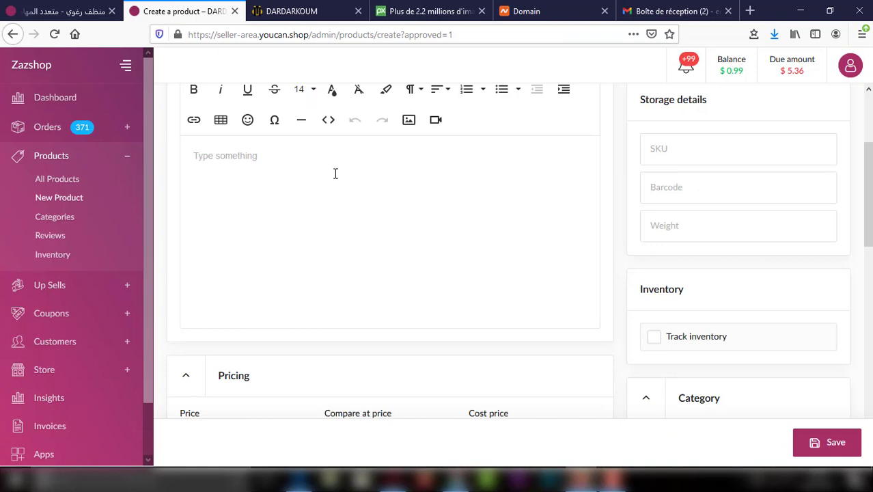
pyautogui.hotkey('ctrl', 'v')
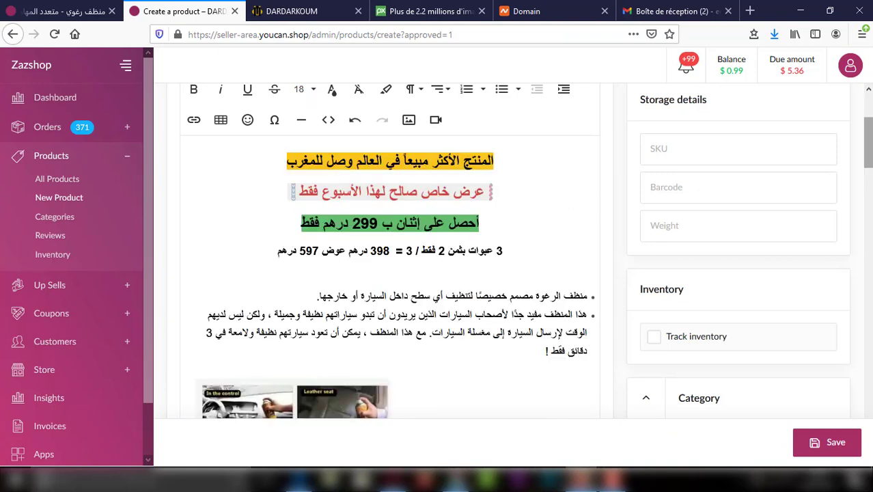
pyautogui.scroll(3, 235, 270)
pyautogui.scroll(-1, 236, 269)
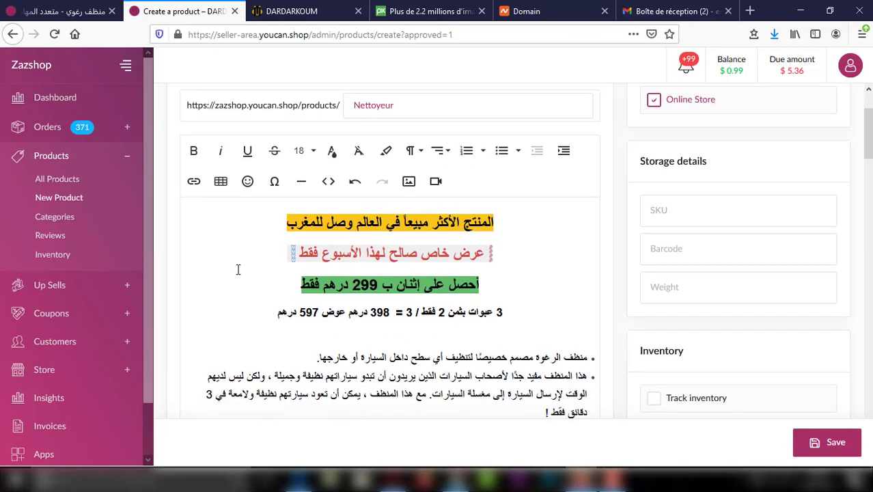
pyautogui.click(288, 234)
# Step: Select the first description heading and keep it centre-aligned
pyautogui.moveTo(283, 227); pyautogui.dragTo(507, 210)
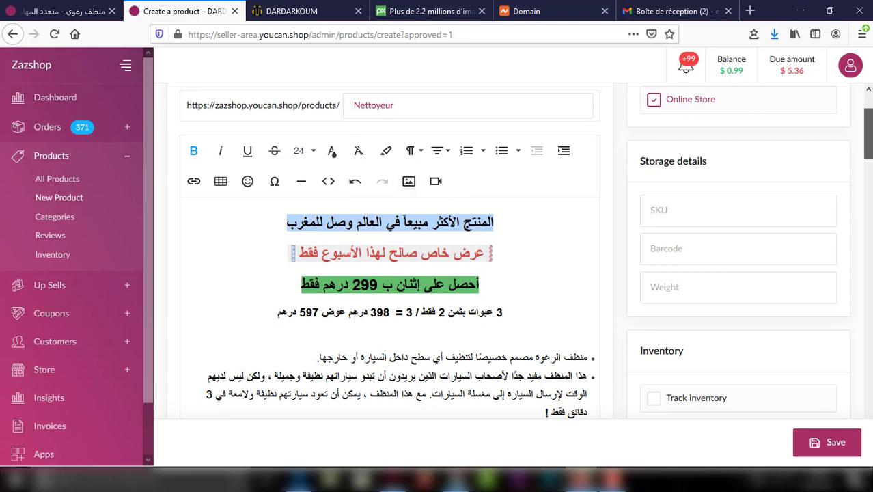
pyautogui.moveTo(867, 153); pyautogui.dragTo(867, 204)
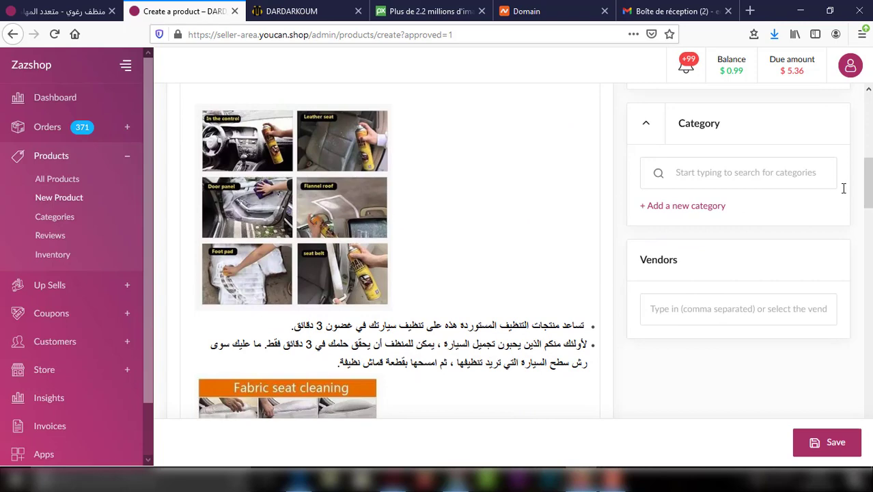
pyautogui.click(321, 256)
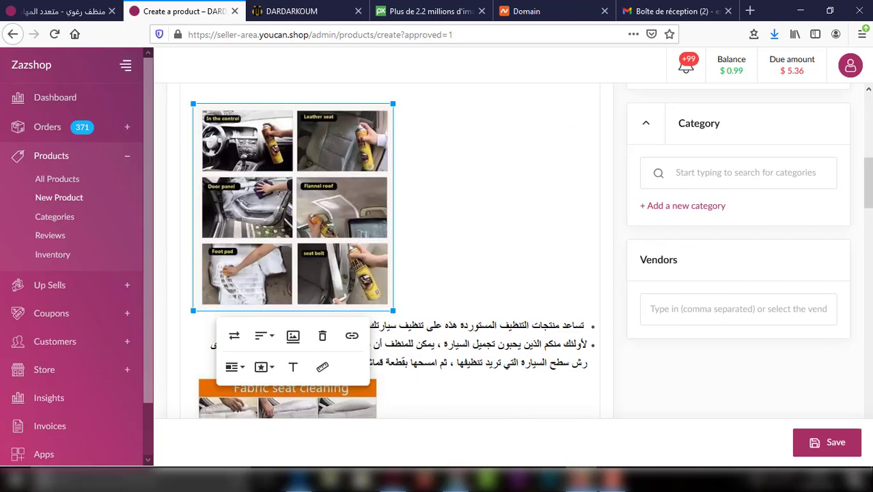
pyautogui.moveTo(867, 192); pyautogui.dragTo(869, 133)
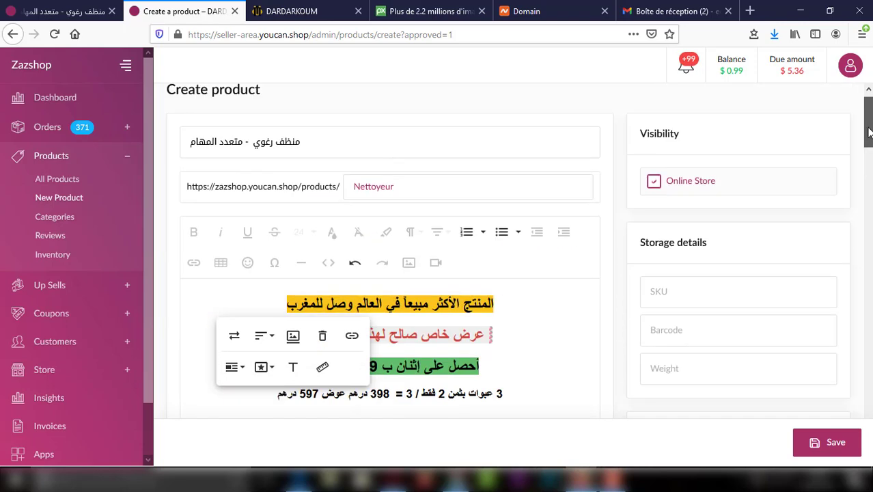
pyautogui.click(544, 307)
pyautogui.click(440, 232)
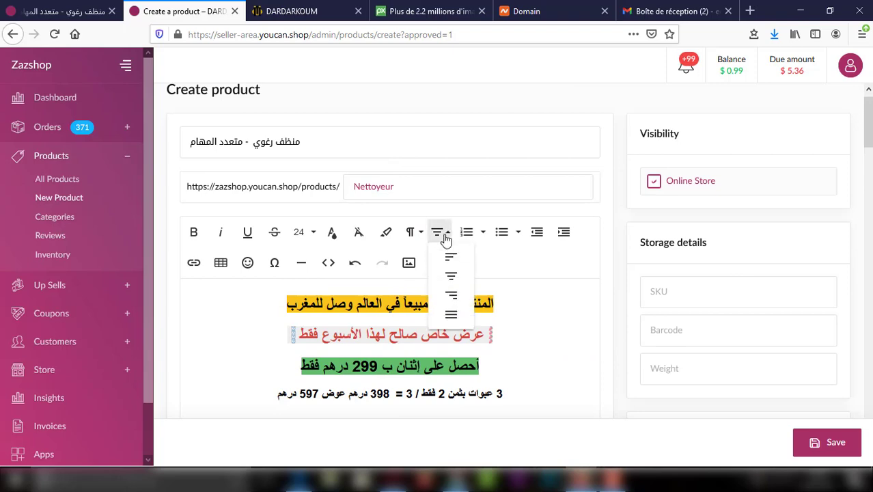
pyautogui.click(452, 276)
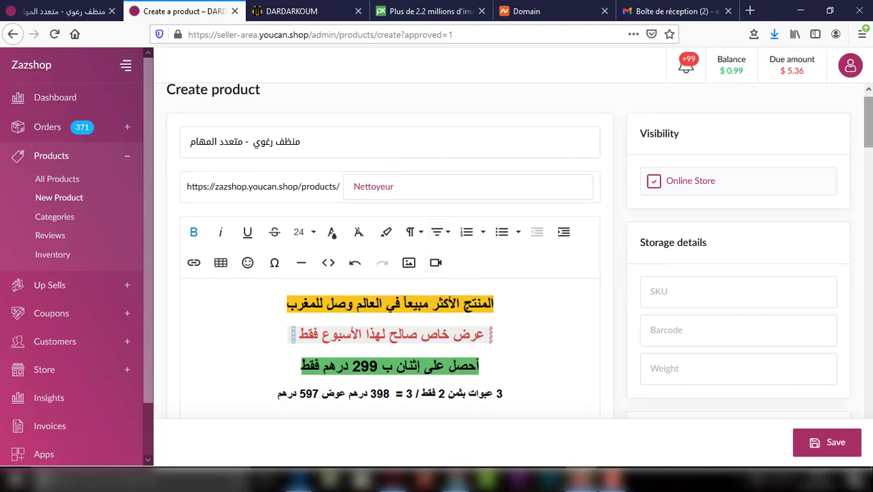
pyautogui.scroll(-5, 451, 344)
pyautogui.scroll(2, 451, 345)
# Step: Centre the in-car cleaning image grid and the fabric-seat cleaning image
pyautogui.click(291, 365)
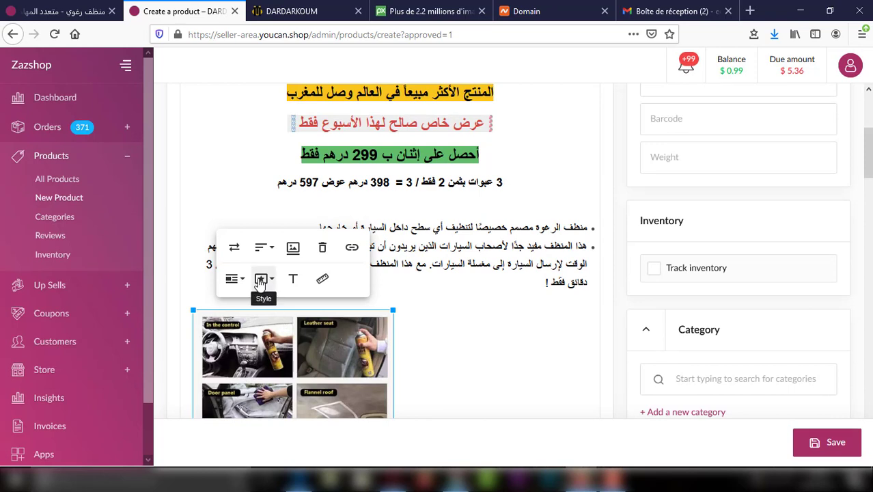
pyautogui.click(268, 252)
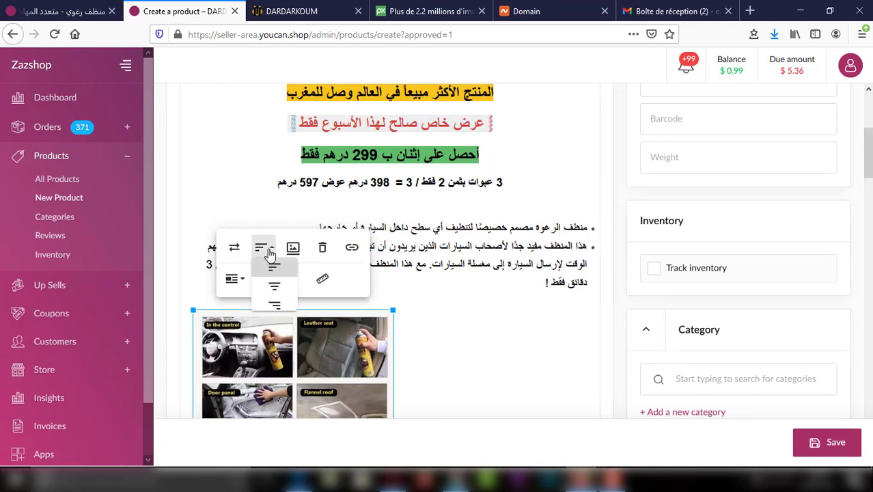
pyautogui.click(274, 285)
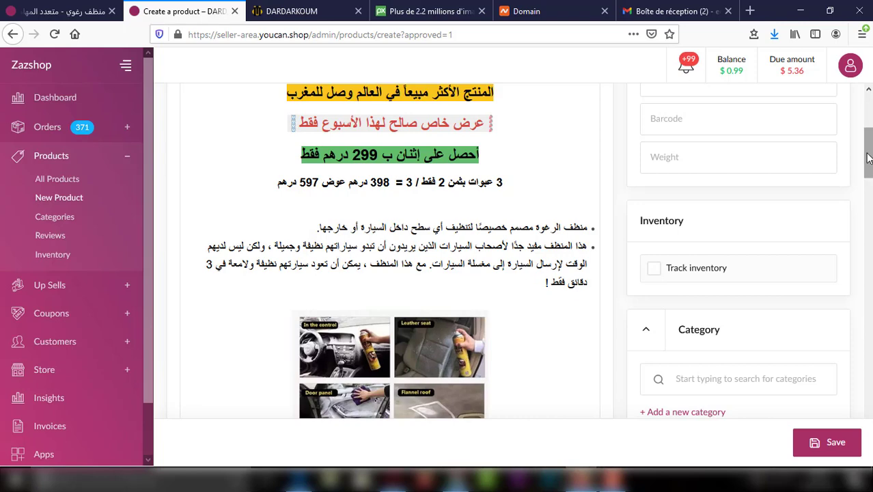
pyautogui.moveTo(866, 154); pyautogui.dragTo(862, 215)
pyautogui.click(254, 287)
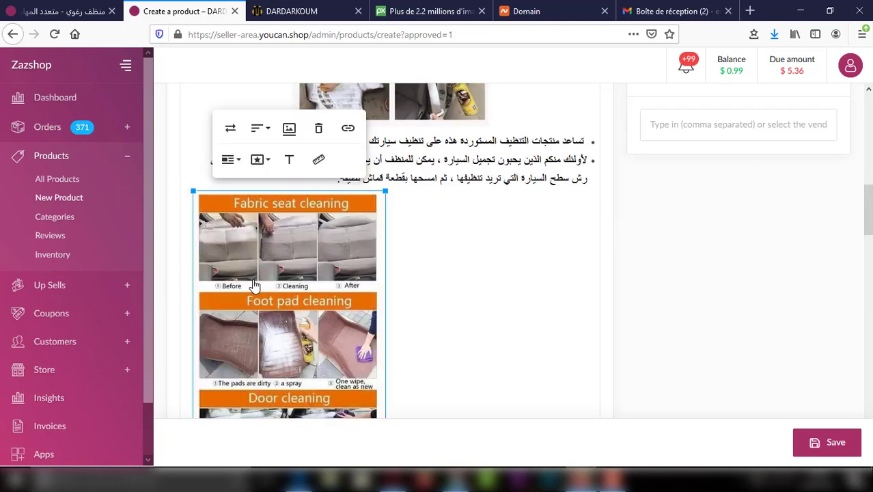
pyautogui.click(261, 129)
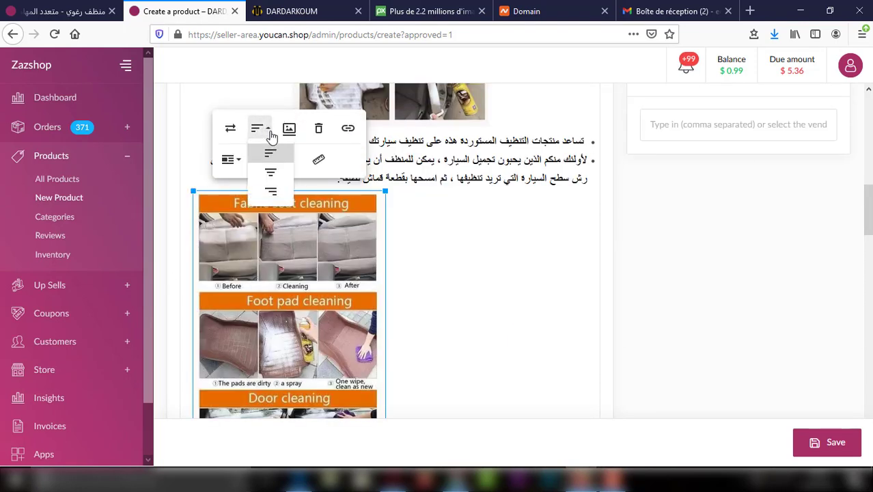
pyautogui.click(273, 171)
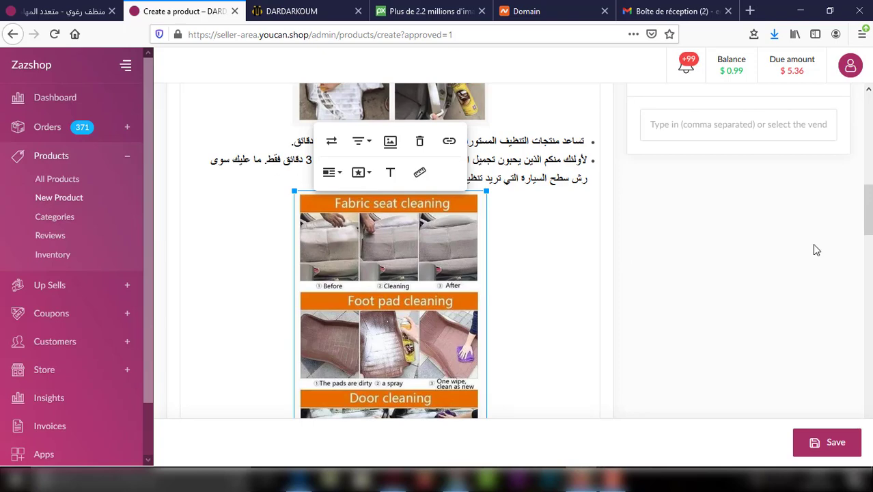
pyautogui.click(668, 267)
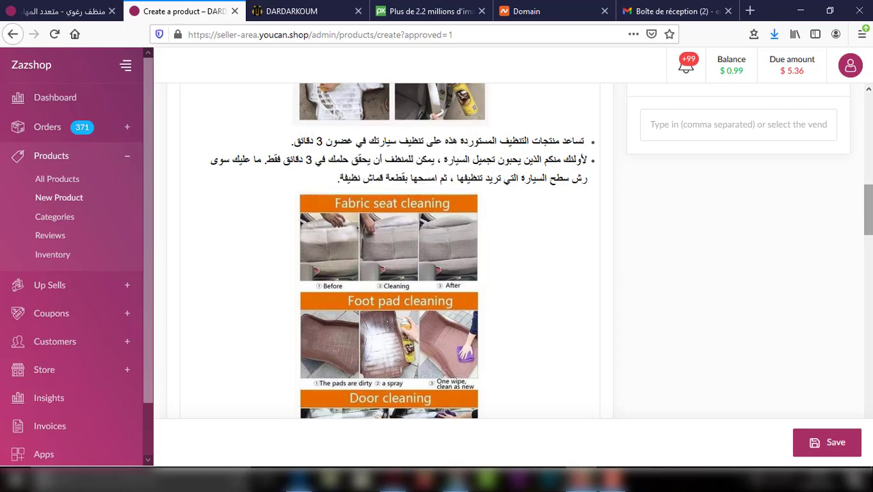
# Step: Centre the household-cleaning image beneath its Arabic caption
pyautogui.scroll(-3, 667, 268)
pyautogui.scroll(-5, 867, 283)
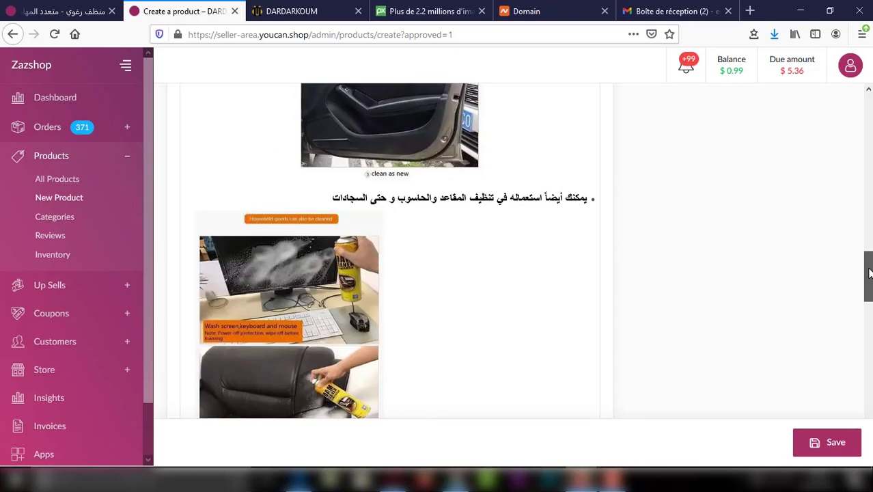
pyautogui.click(258, 229)
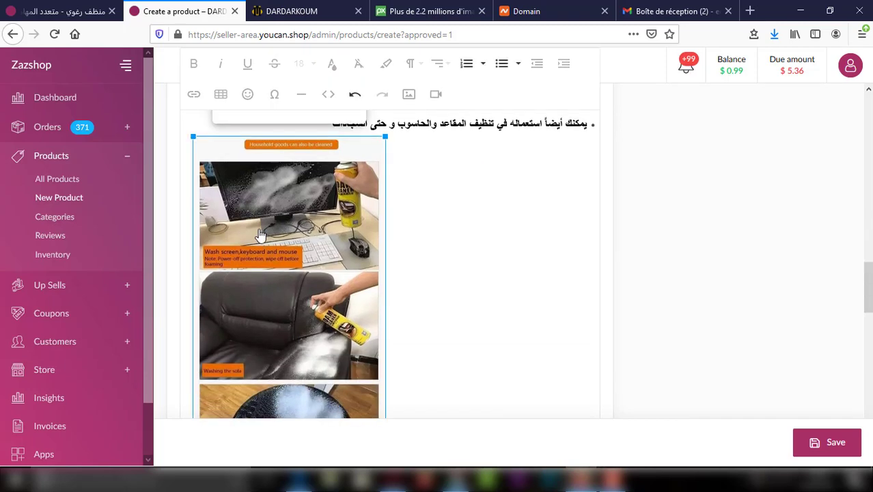
pyautogui.scroll(1, 868, 283)
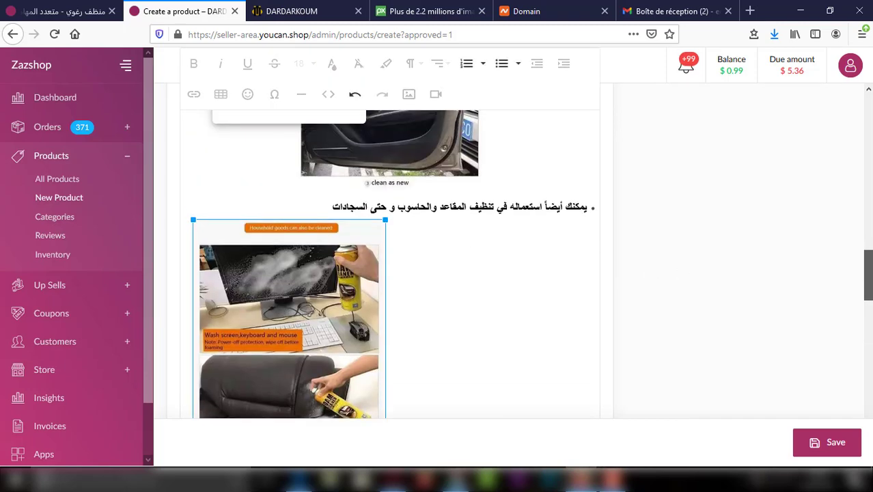
pyautogui.scroll(-2, 867, 283)
pyautogui.click(311, 287)
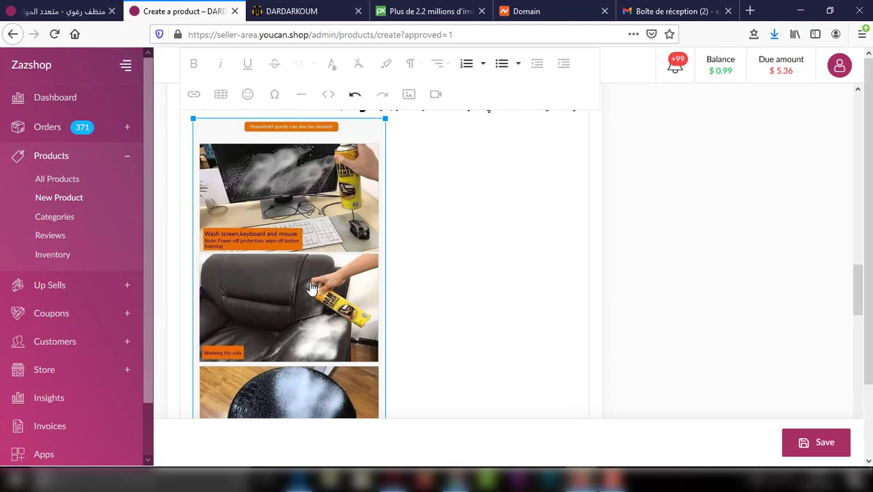
pyautogui.rightClick(311, 283)
pyautogui.click(298, 256)
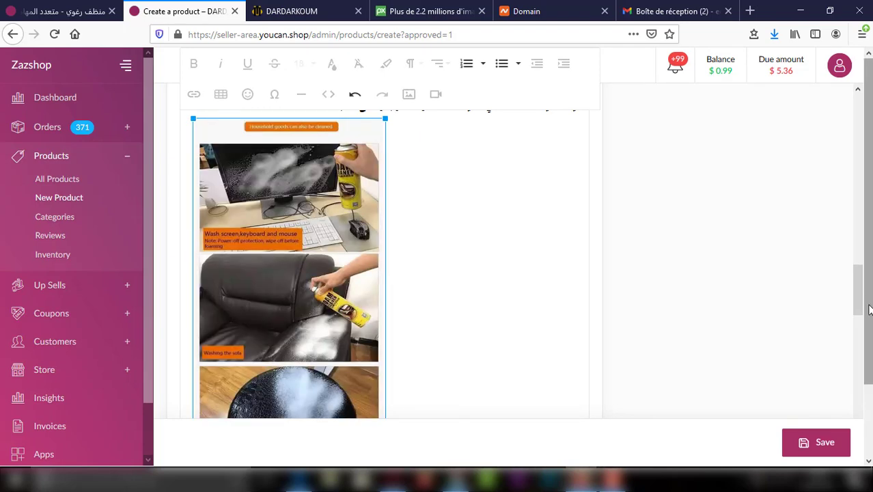
pyautogui.moveTo(859, 291); pyautogui.dragTo(850, 276)
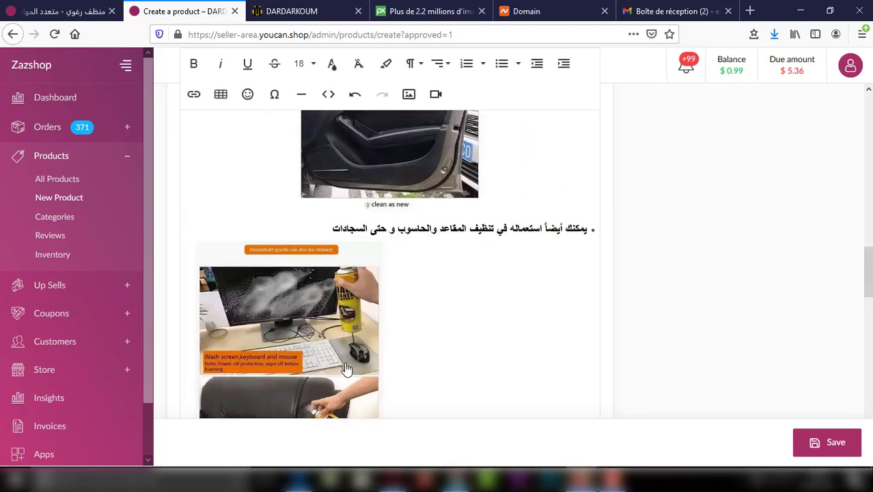
pyautogui.click(343, 365)
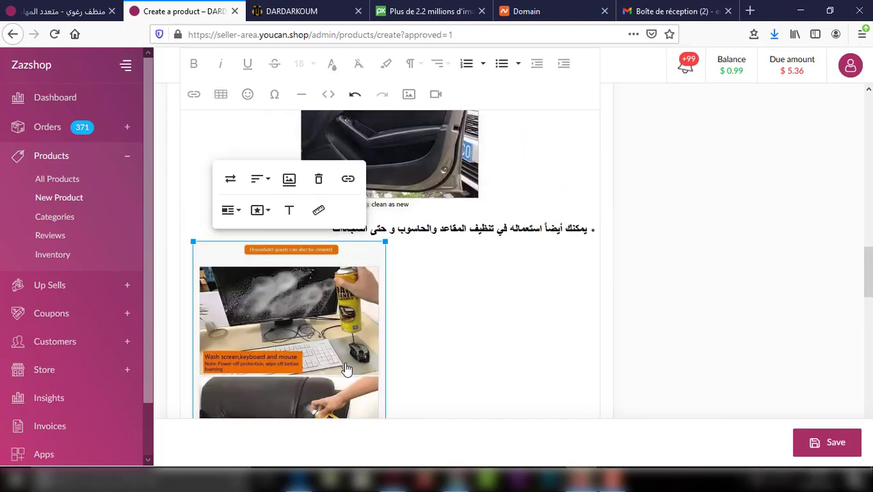
pyautogui.click(266, 181)
pyautogui.click(271, 220)
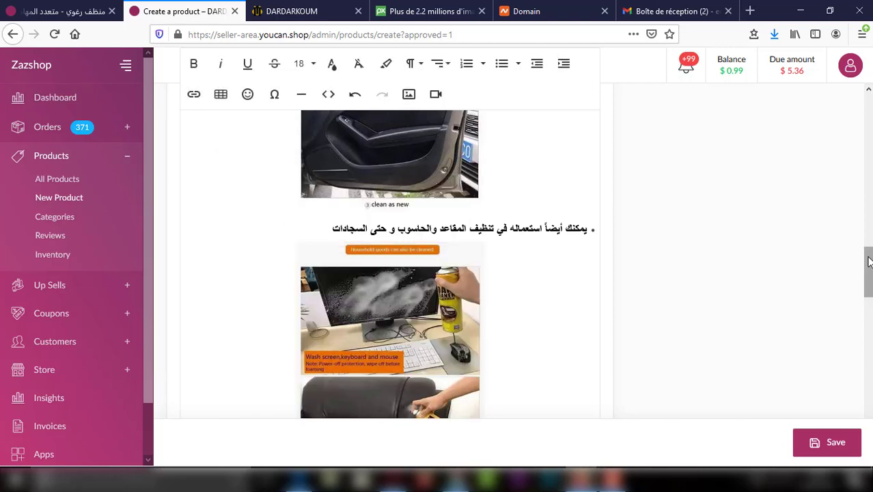
pyautogui.moveTo(863, 259); pyautogui.dragTo(868, 299)
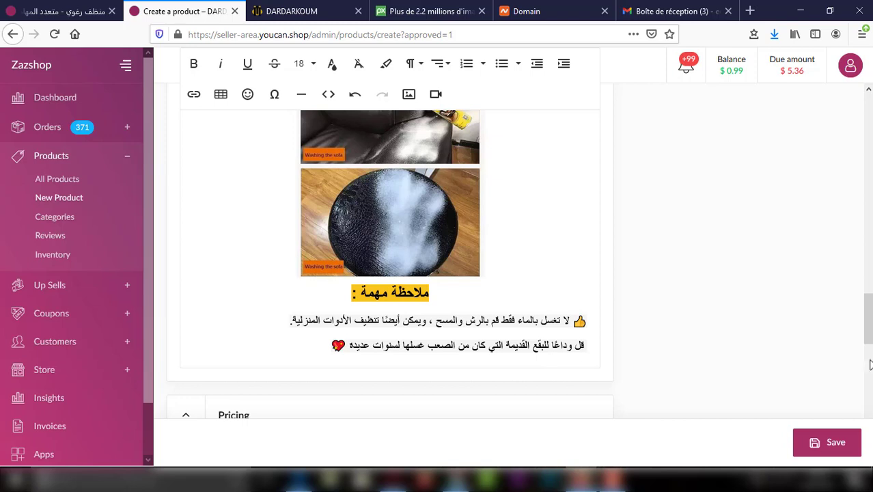
pyautogui.moveTo(868, 317); pyautogui.dragTo(868, 347)
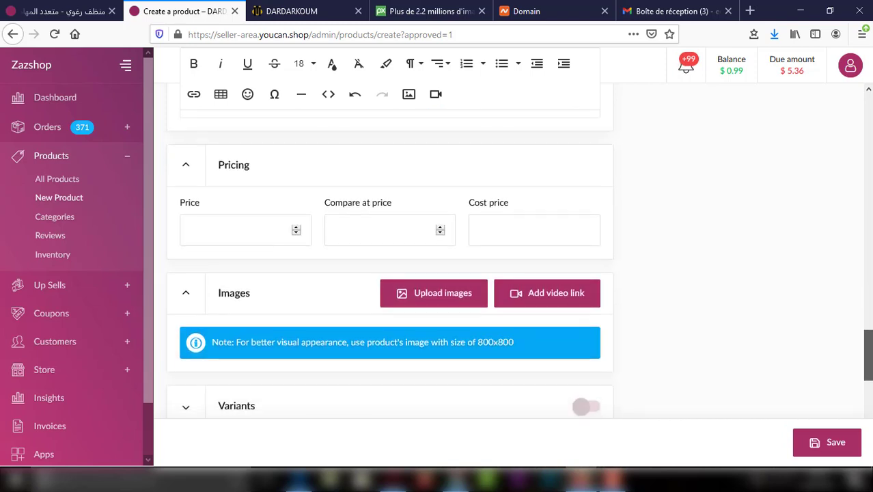
# Step: Fill in price 199, compare-at price 299 and cost price 60
pyautogui.click(224, 234)
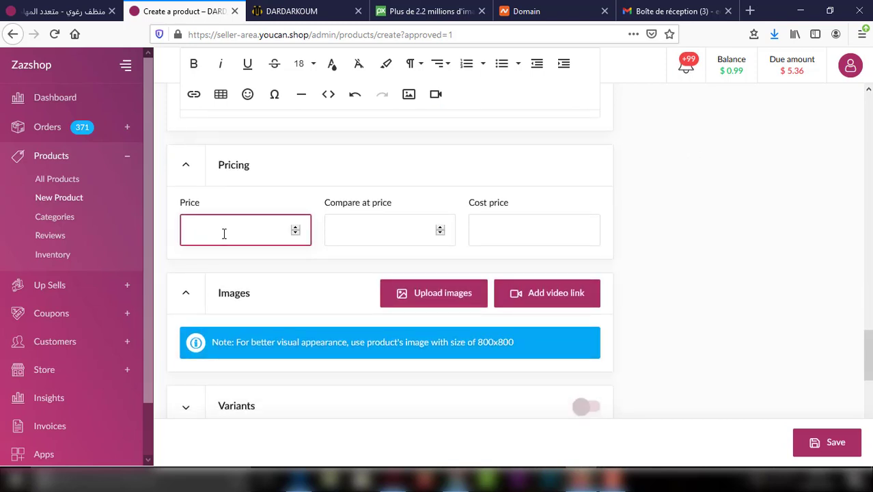
pyautogui.click(361, 226)
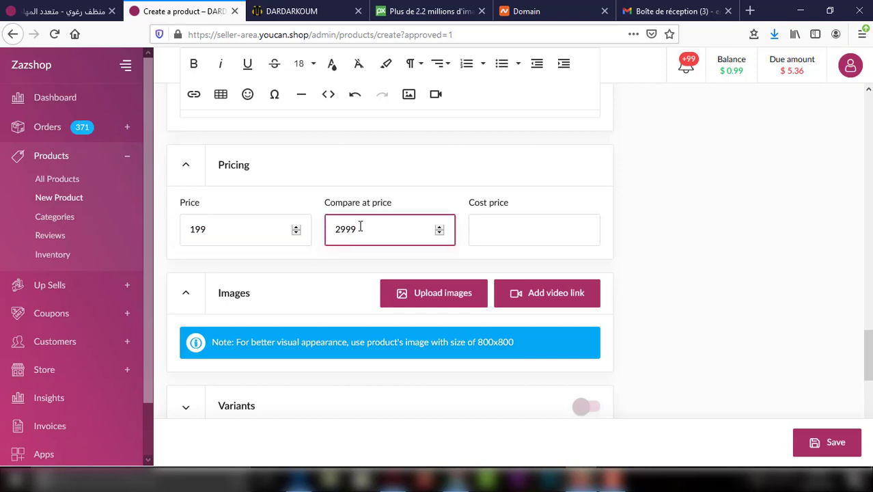
pyautogui.click(496, 232)
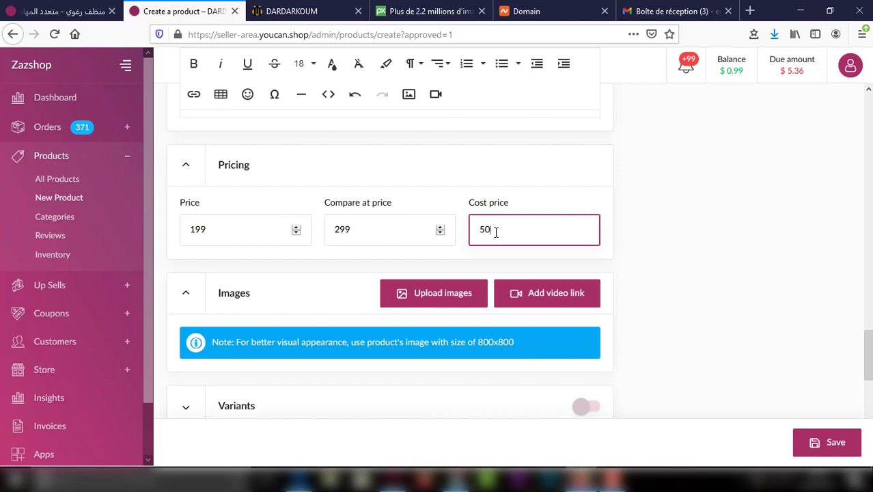
pyautogui.write('5')
pyautogui.press('BackSpace')
pyautogui.write('60')
pyautogui.moveTo(868, 355); pyautogui.dragTo(869, 375)
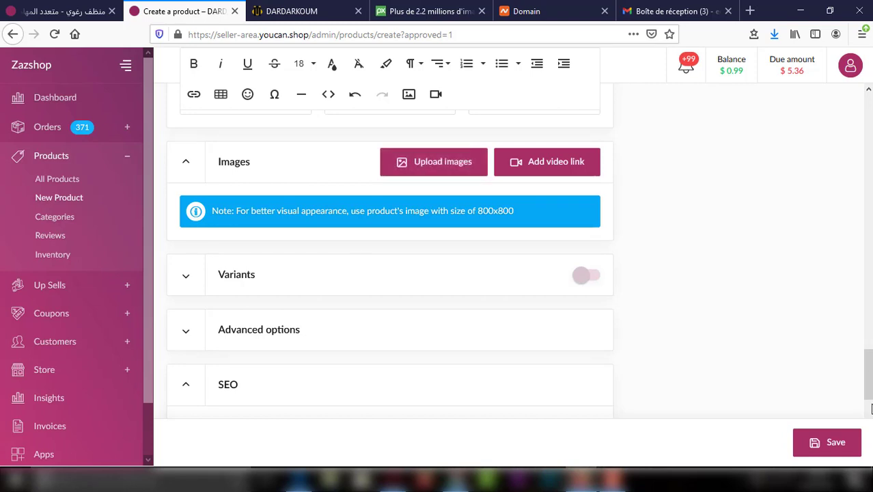
# Step: Turn on Variants and add an option row, then turn Variants back off
pyautogui.scroll(-4, 869, 408)
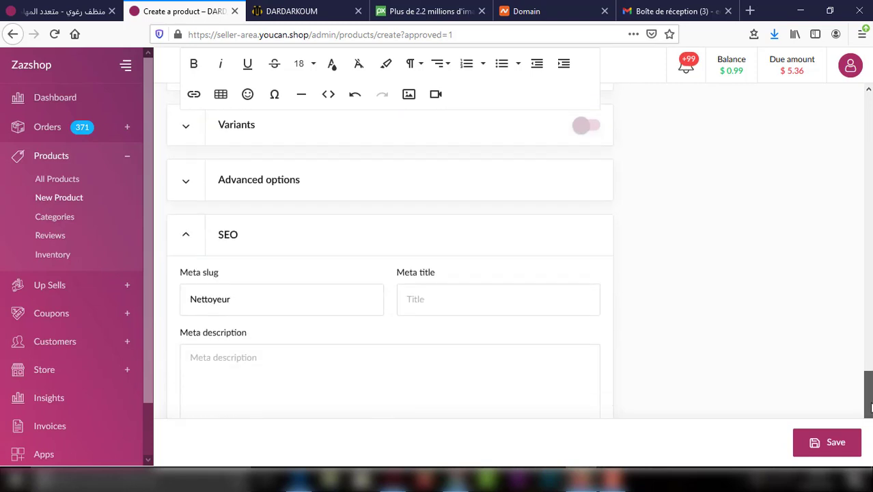
pyautogui.scroll(3, 870, 408)
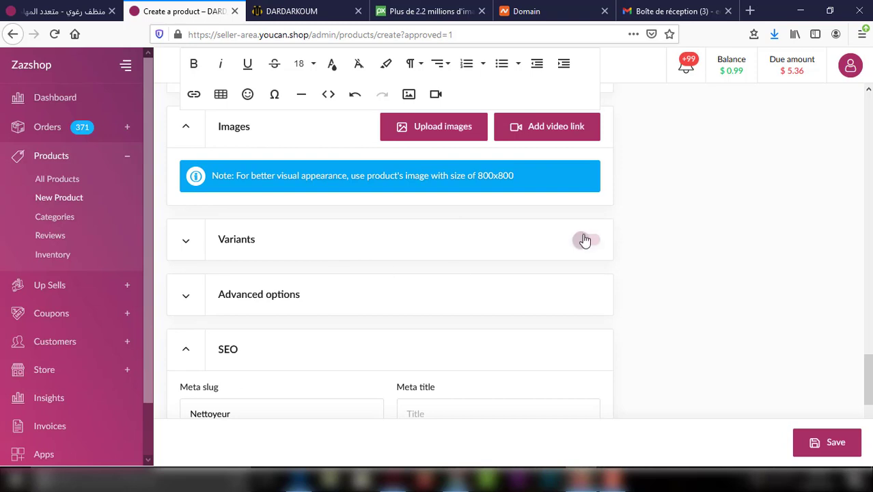
pyautogui.click(582, 243)
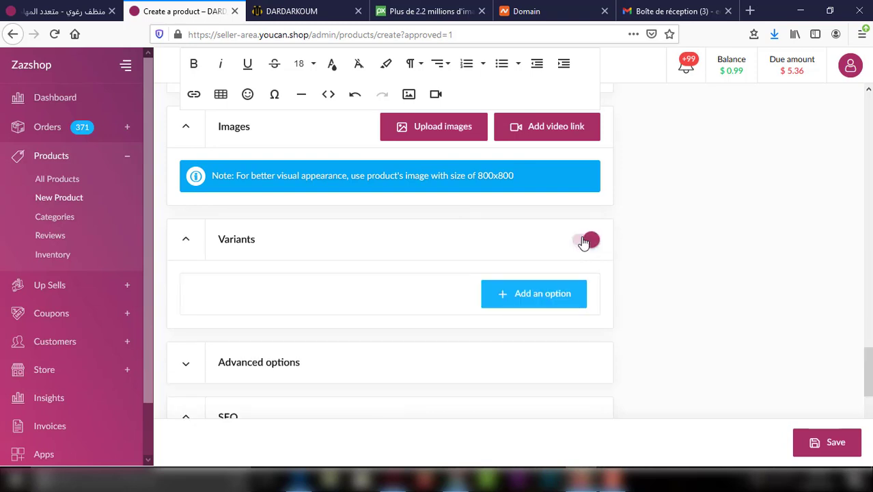
pyautogui.click(507, 294)
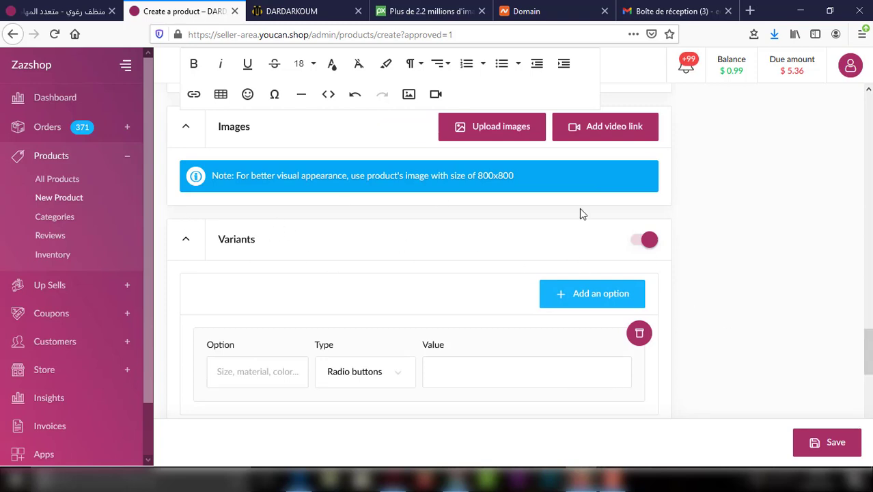
pyautogui.click(644, 240)
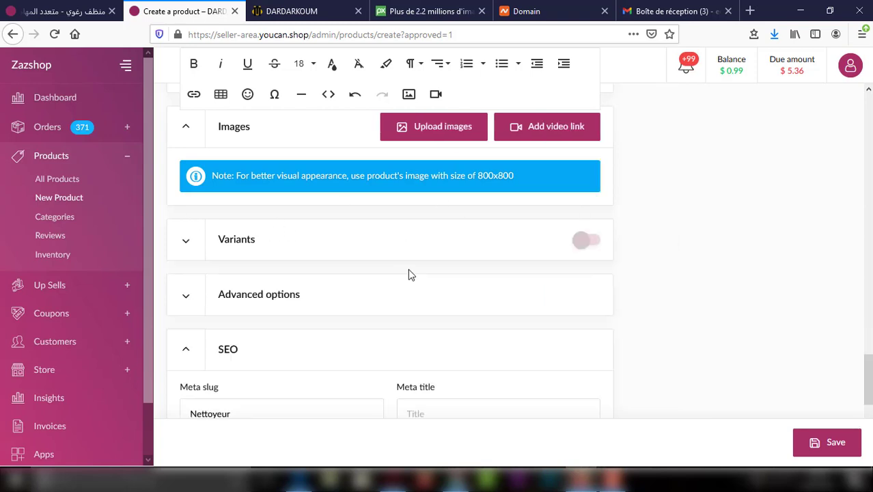
# Step: Under Advanced options, enable custom settings with Skip cart, Sticky on mobile and Sticky on desktop
pyautogui.click(185, 296)
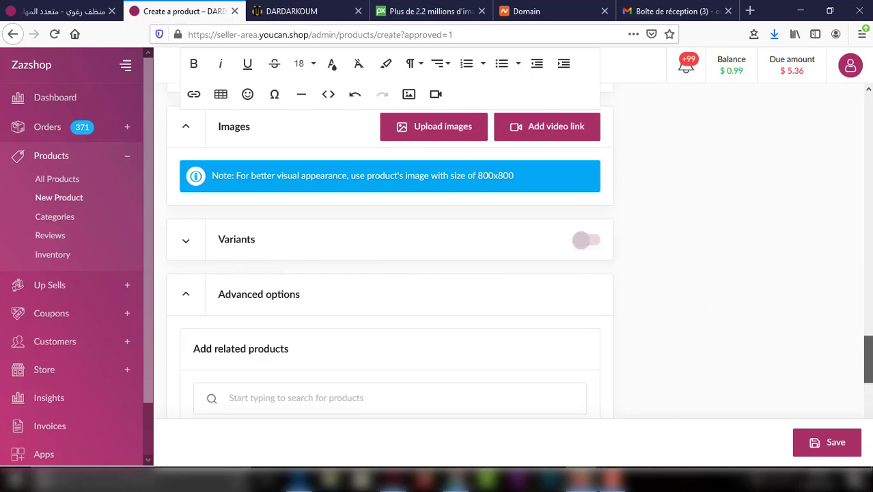
pyautogui.scroll(-4, 612, 286)
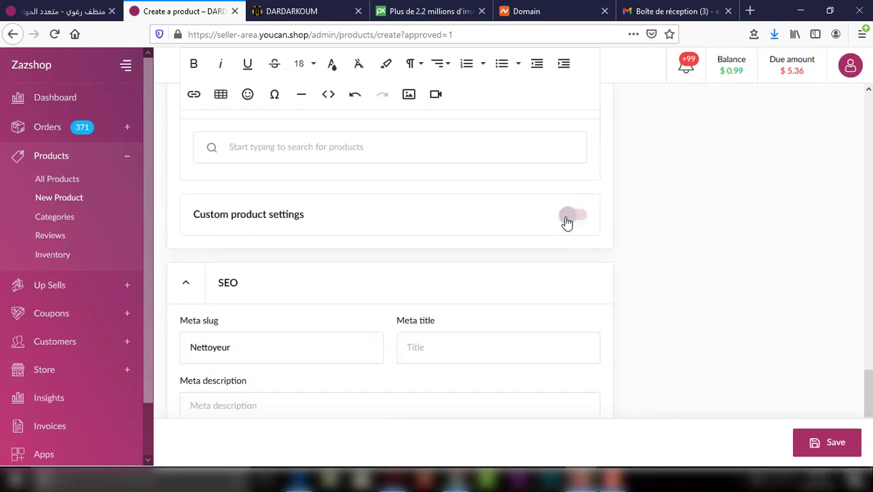
pyautogui.click(567, 216)
pyautogui.moveTo(867, 283); pyautogui.dragTo(867, 342)
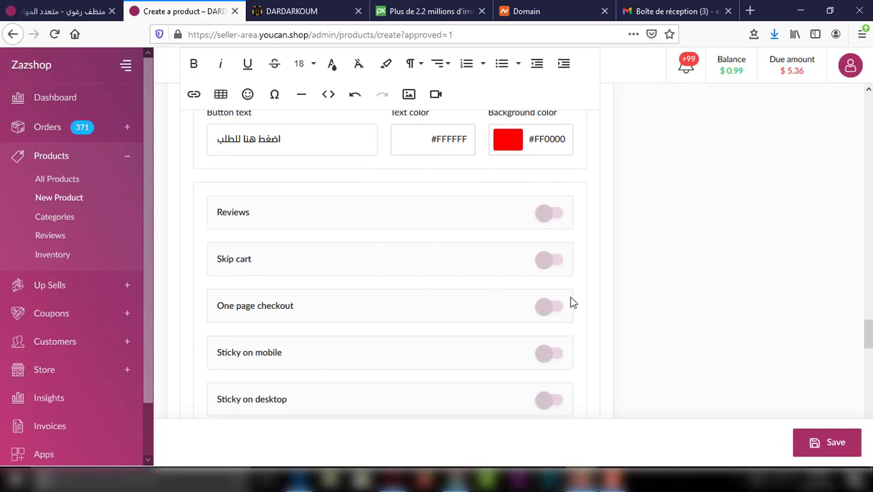
pyautogui.click(547, 267)
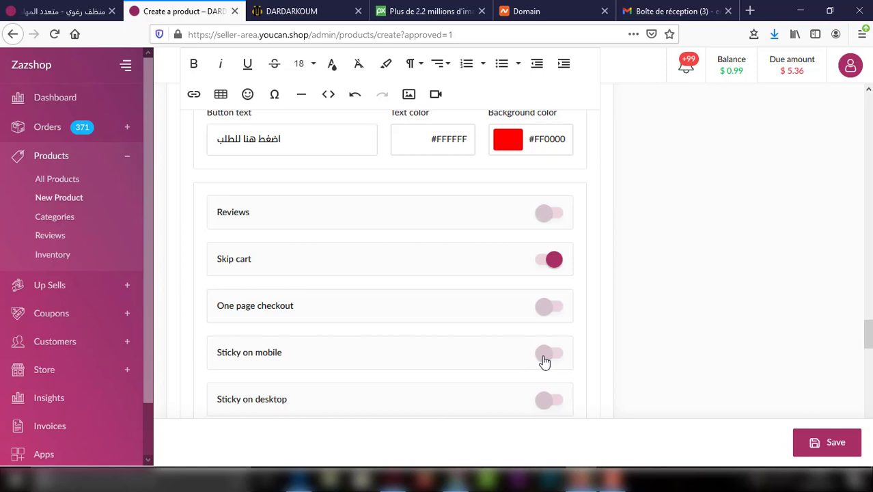
pyautogui.click(544, 359)
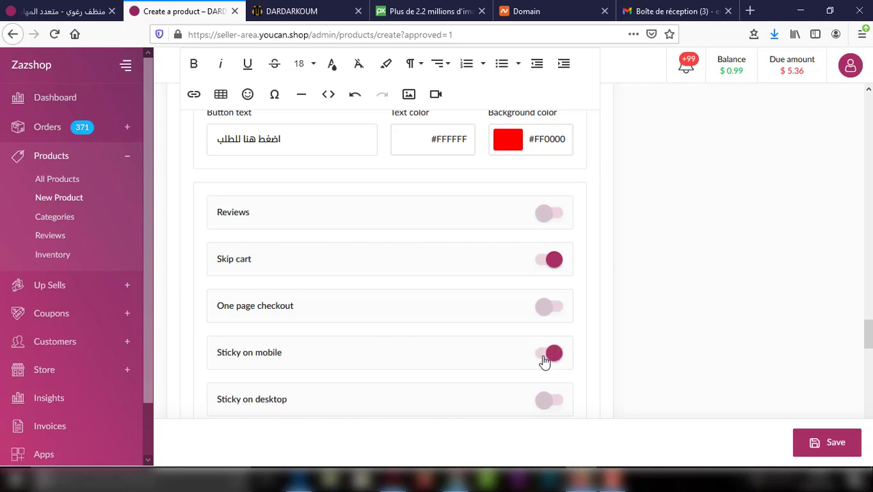
pyautogui.click(545, 401)
pyautogui.moveTo(869, 335); pyautogui.dragTo(867, 311)
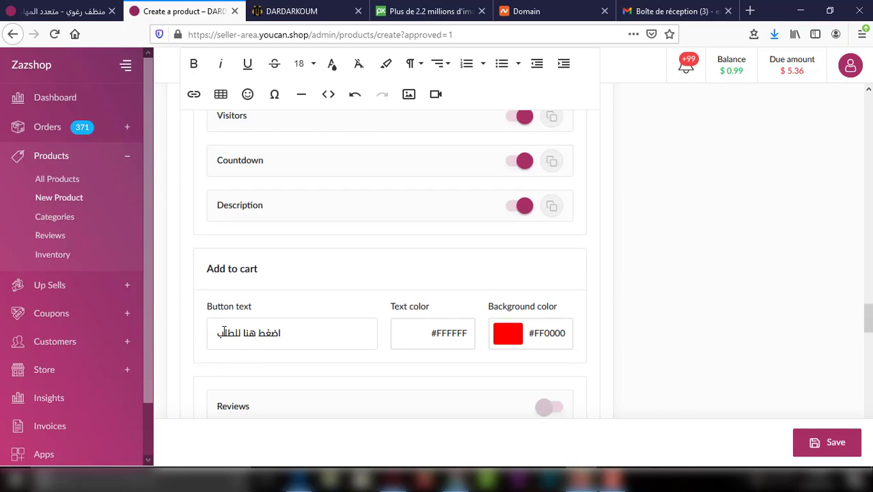
# Step: Change the Add to cart background colour from red #FF0000 to green #4EFF00
pyautogui.click(510, 334)
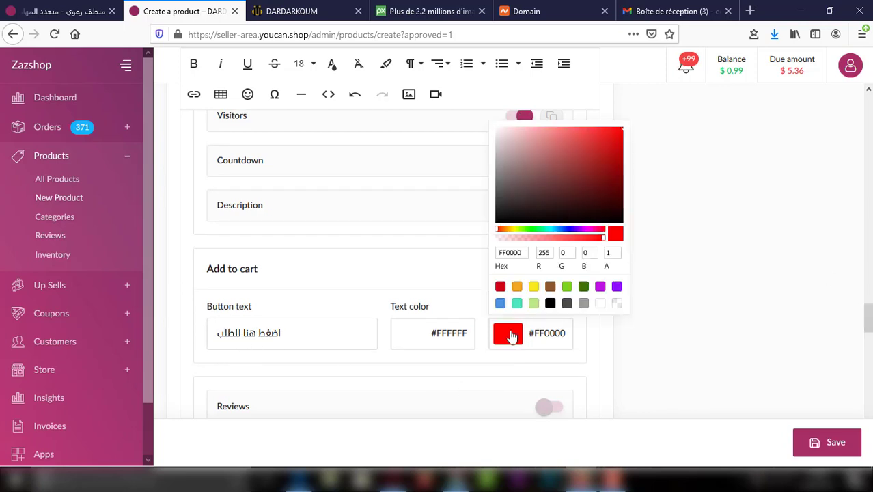
pyautogui.click(528, 231)
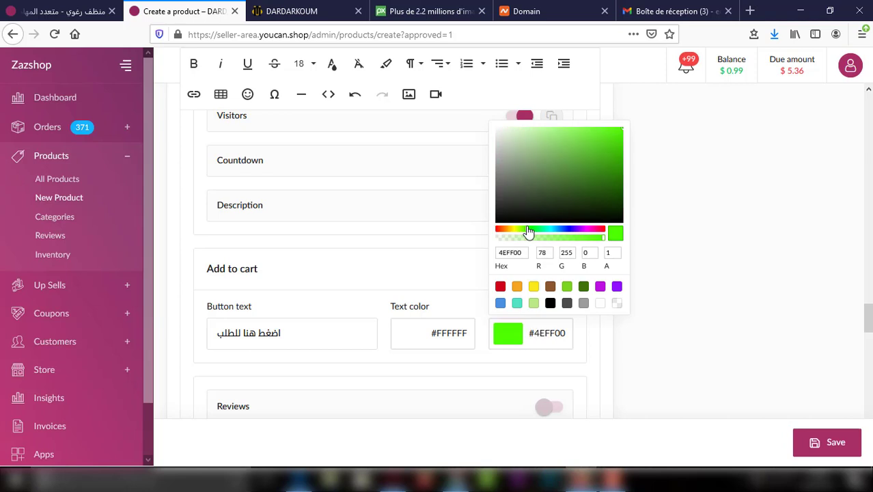
pyautogui.click(443, 271)
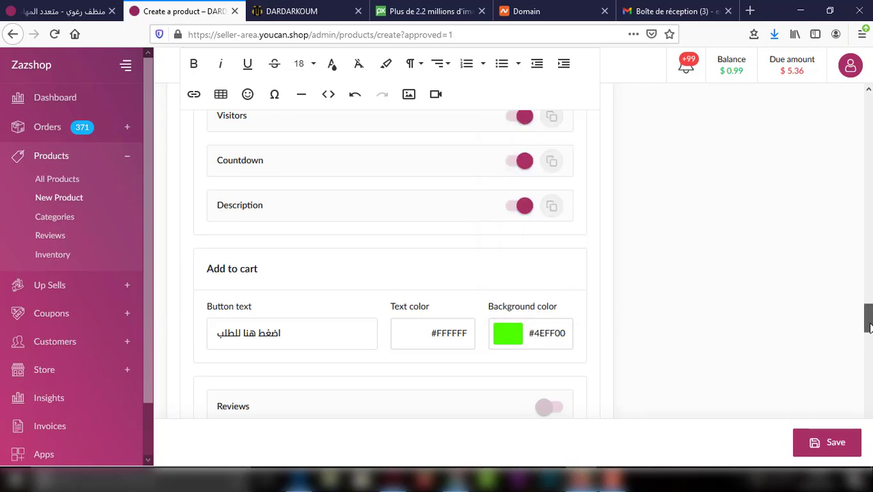
pyautogui.scroll(-1, 869, 328)
pyautogui.moveTo(868, 328); pyautogui.dragTo(868, 334)
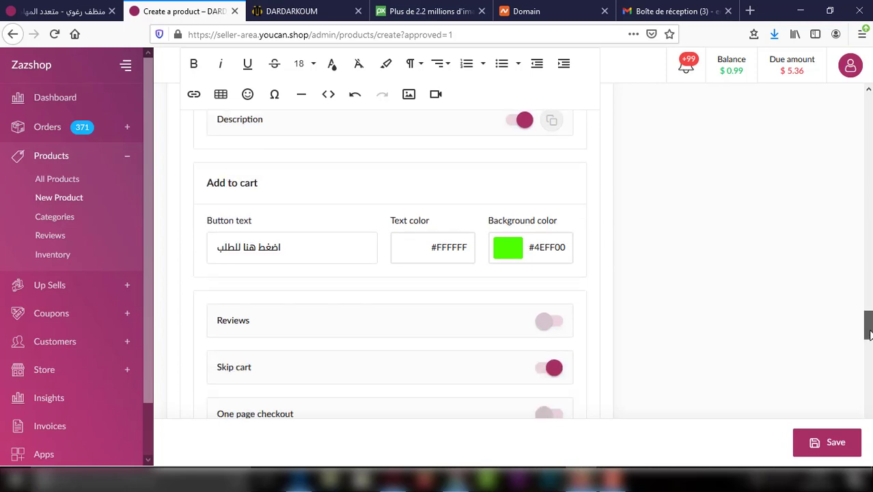
pyautogui.moveTo(869, 333); pyautogui.dragTo(869, 110)
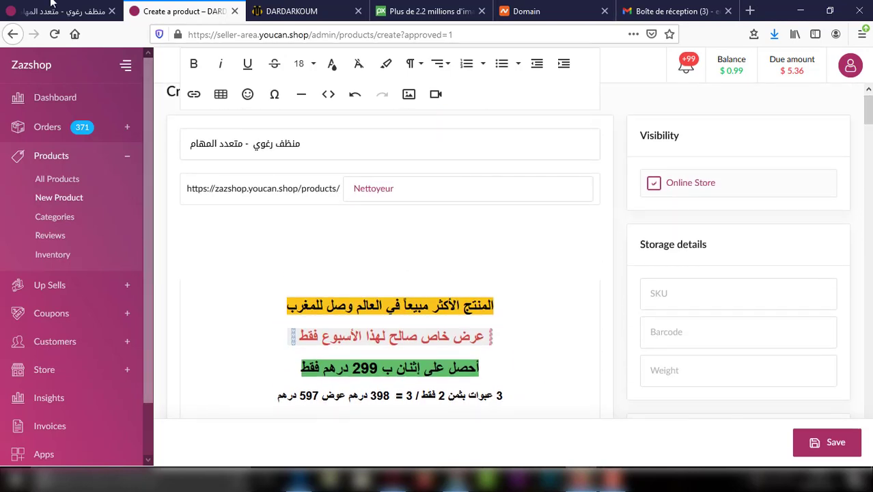
# Step: Check the existing product's edit page for reference, then go back to the new product form
pyautogui.click(51, 7)
pyautogui.click(741, 320)
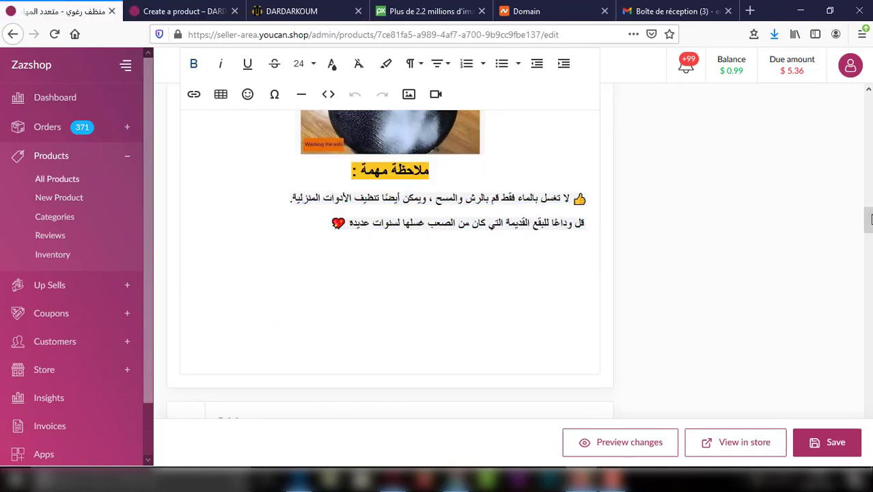
pyautogui.moveTo(869, 220); pyautogui.dragTo(868, 116)
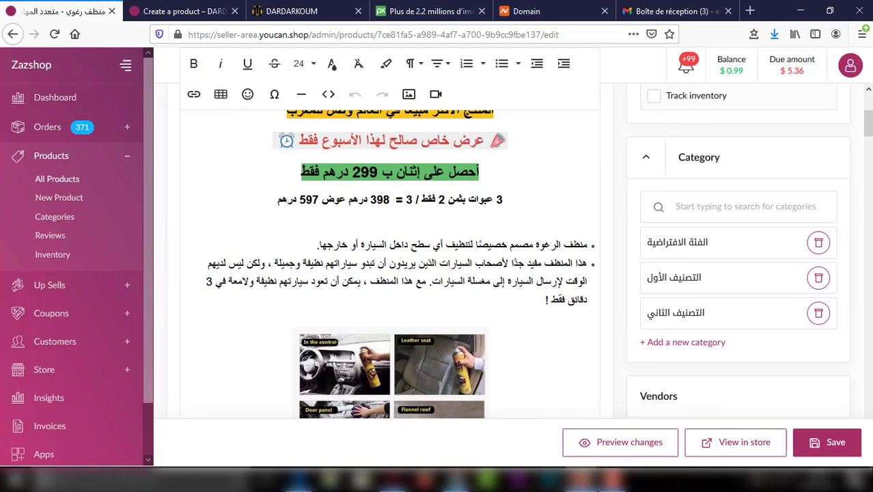
pyautogui.click(186, 8)
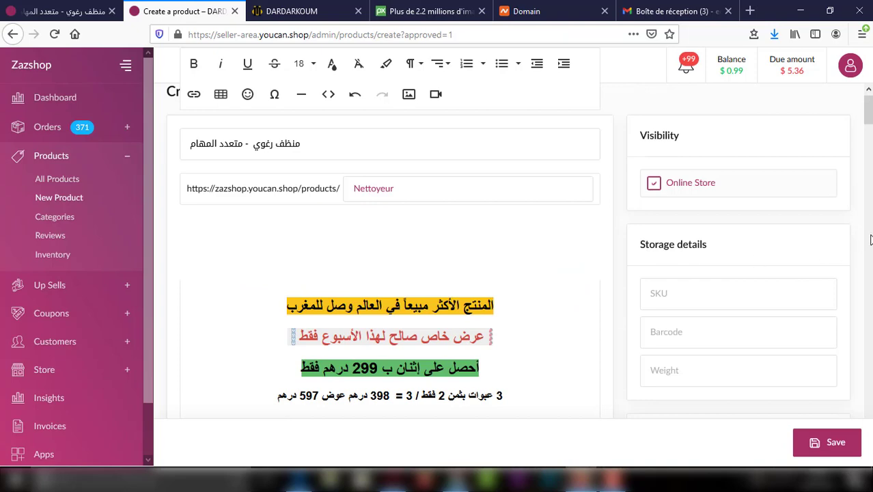
pyautogui.moveTo(867, 113); pyautogui.dragTo(867, 152)
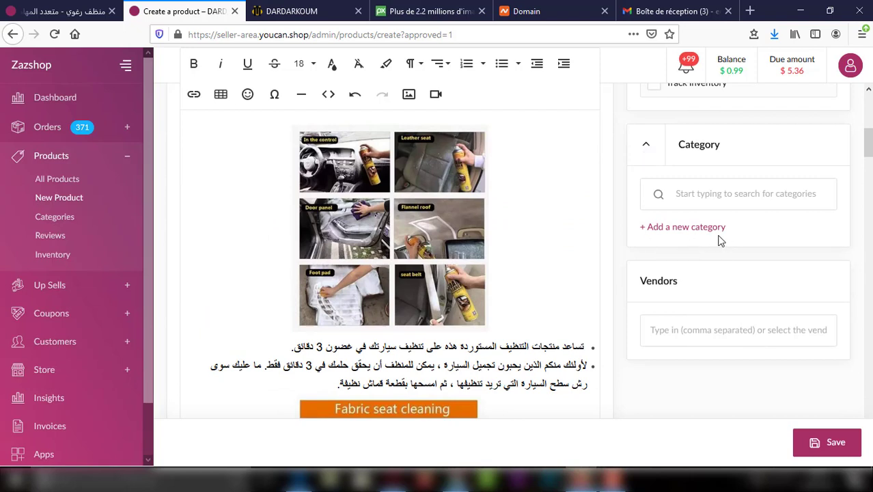
# Step: Assign the categories الفئة الافتراضية, التصنيف الأول and التصنيف الثاني to the new product
pyautogui.click(708, 198)
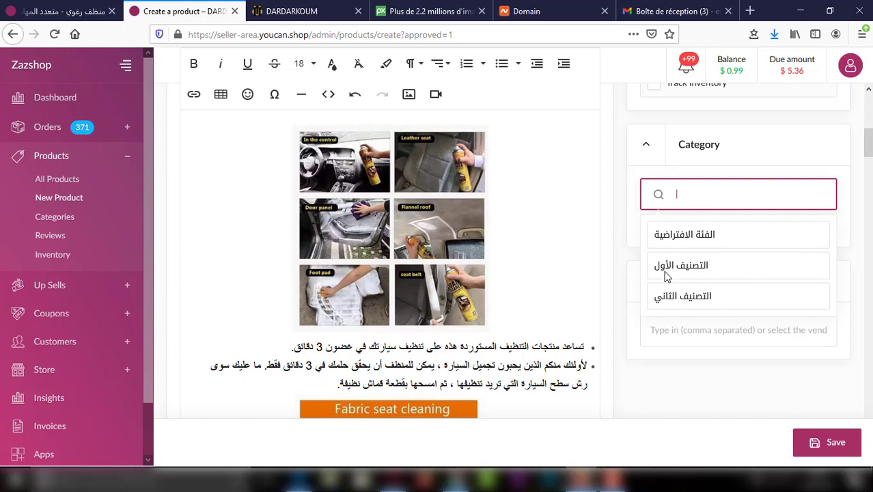
pyautogui.click(679, 238)
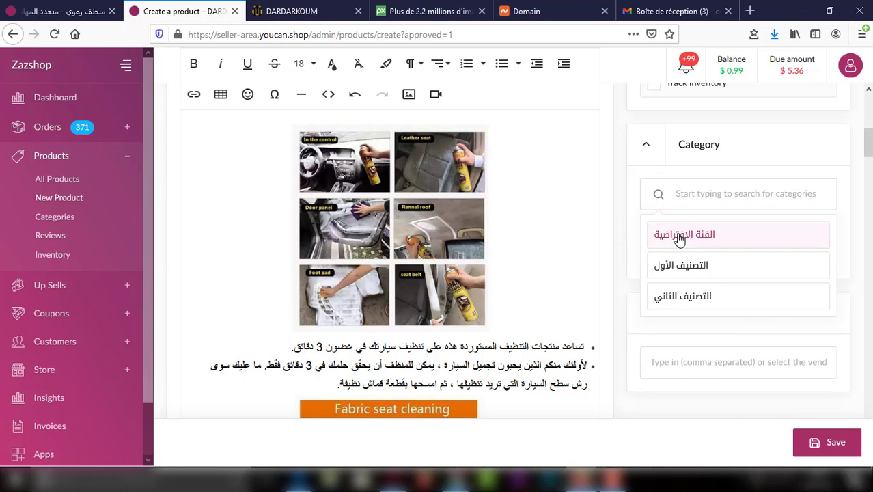
pyautogui.click(686, 265)
pyautogui.click(690, 299)
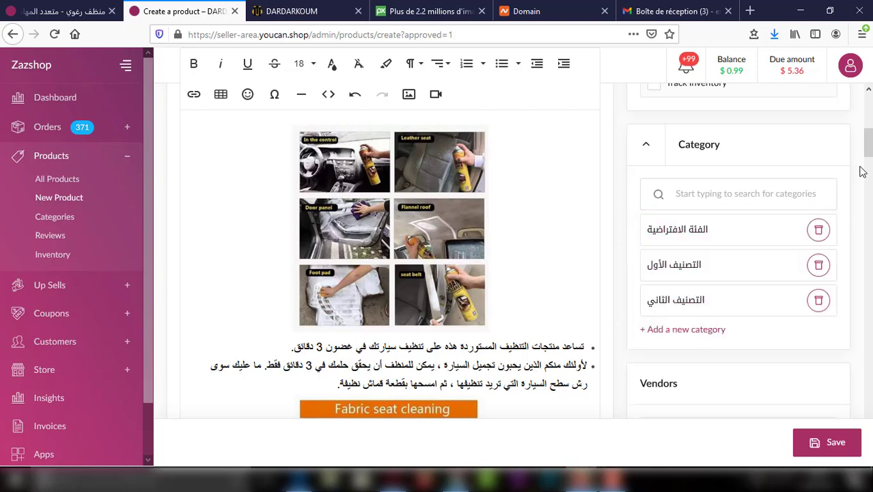
pyautogui.scroll(10, 868, 144)
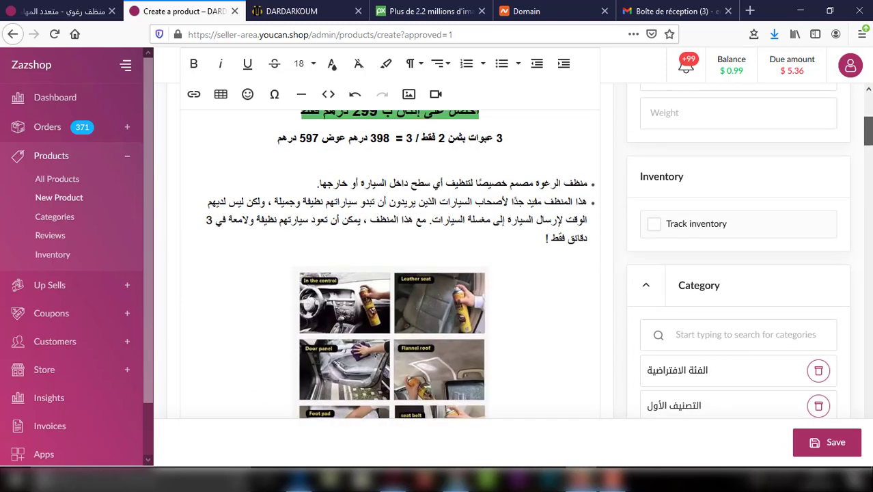
pyautogui.scroll(-1, 866, 140)
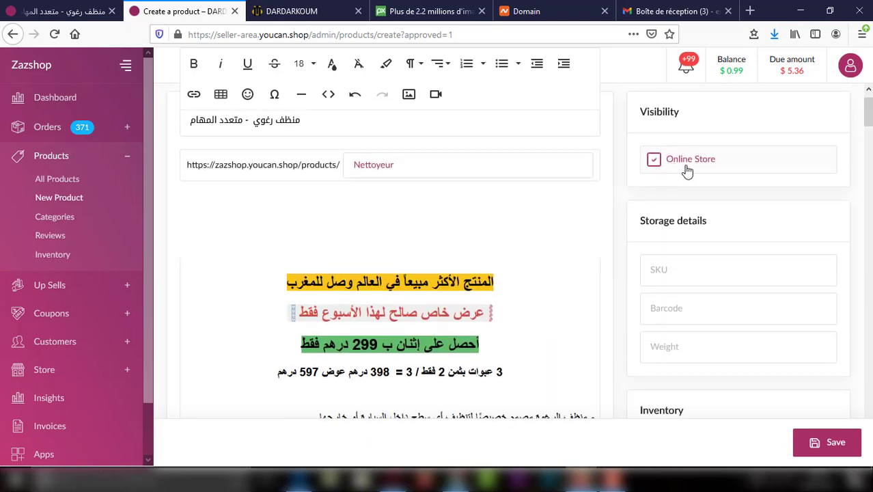
# Step: Open the published منظف رغوي - متعدد المهام product page in the store from its edit page
pyautogui.scroll(-10, 870, 190)
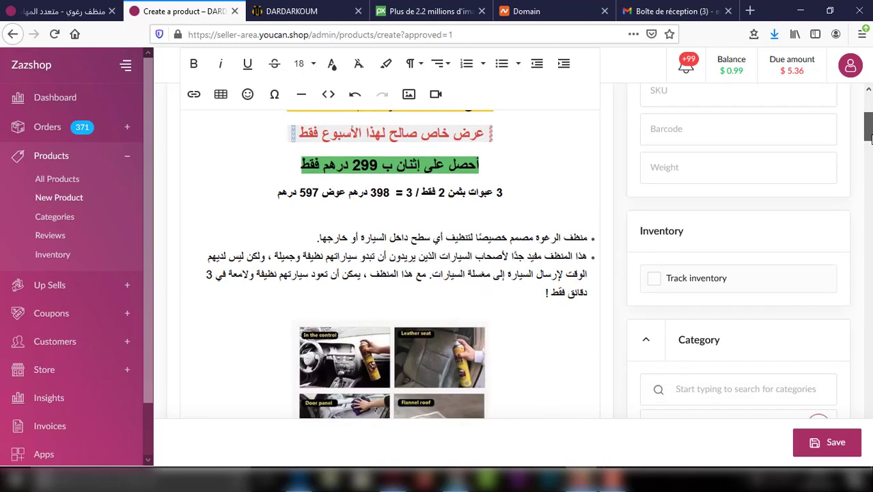
pyautogui.scroll(-5, 870, 190)
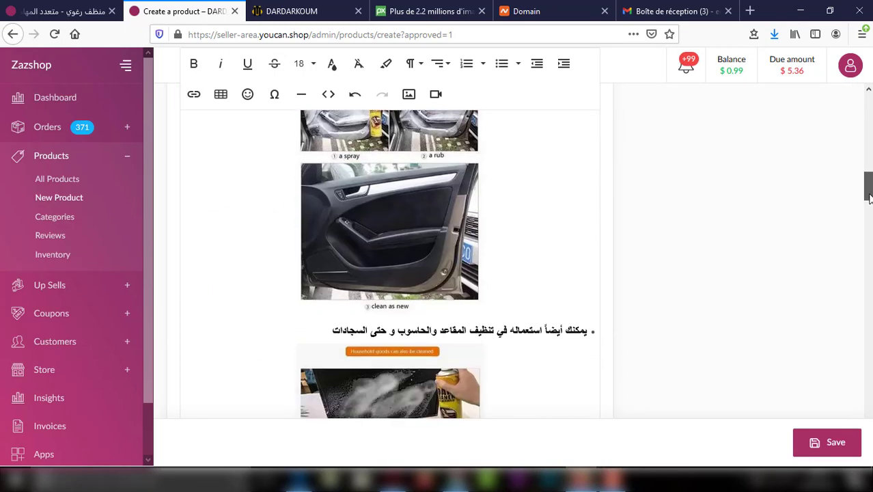
pyautogui.hotkey('ctrl', 'shift', 'Tab')
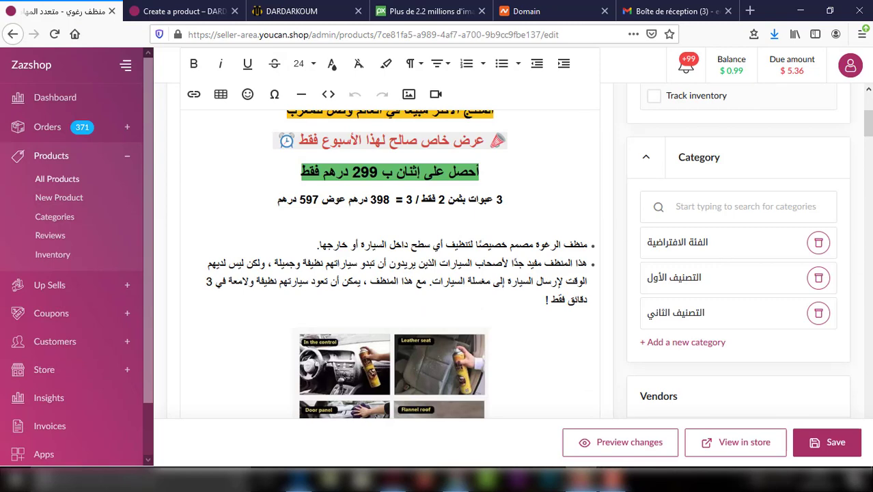
pyautogui.click(868, 91)
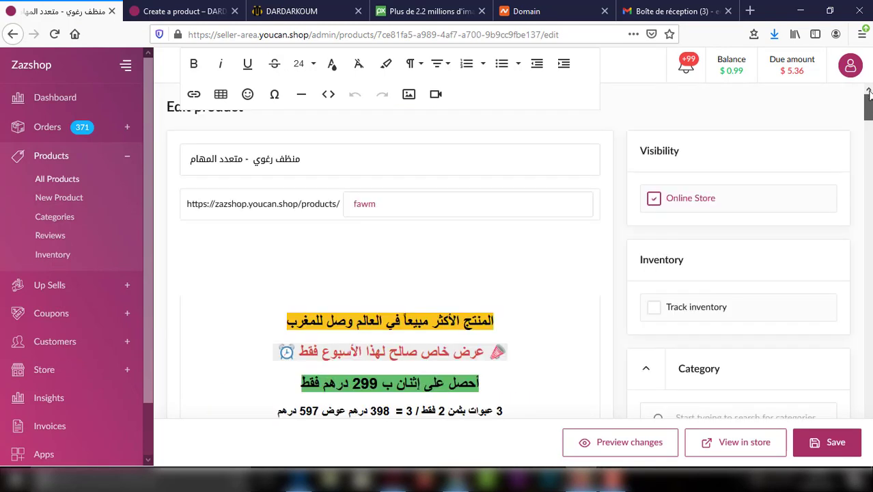
pyautogui.moveTo(870, 101); pyautogui.dragTo(870, 154)
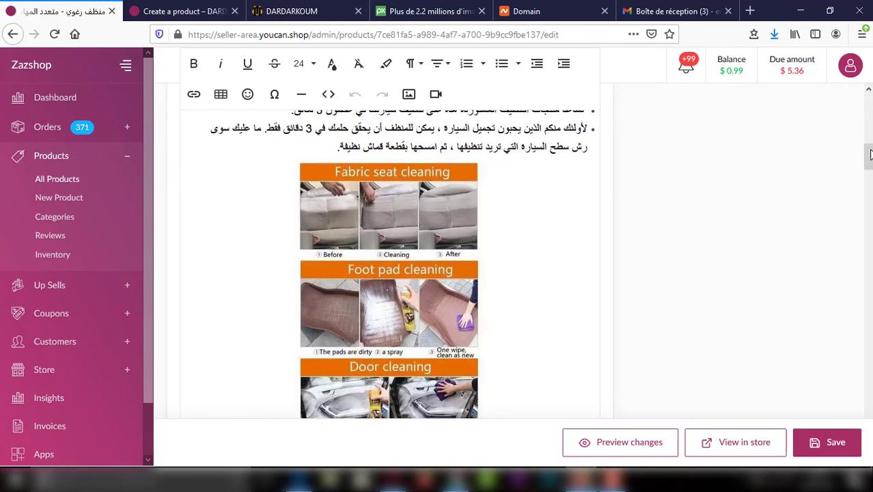
pyautogui.click(732, 442)
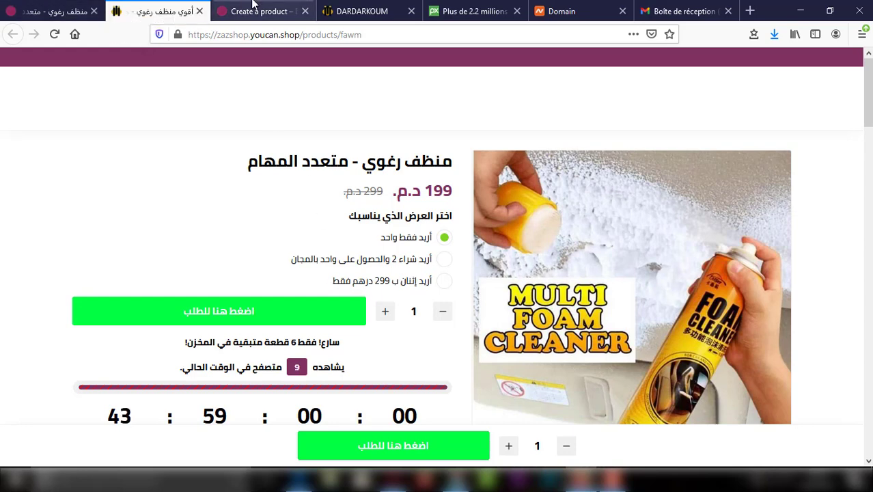
# Step: Enable variants on the new product and add a second empty option row
pyautogui.click(253, 5)
pyautogui.scroll(3, 867, 181)
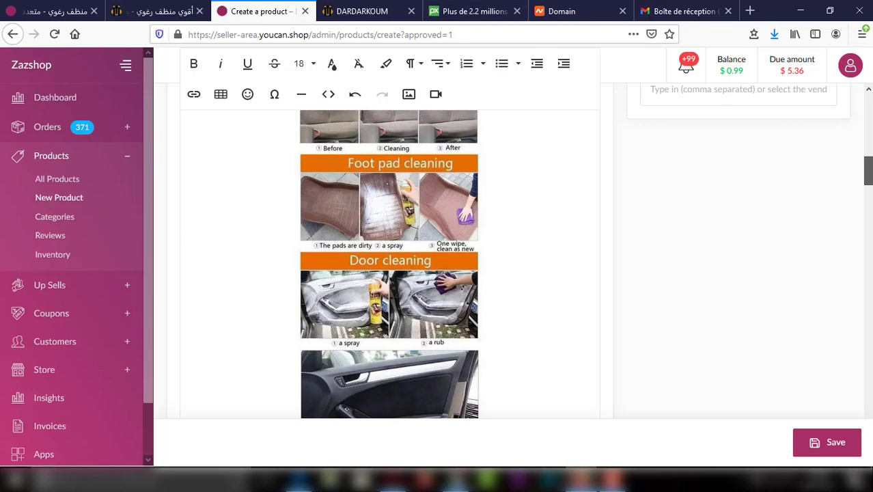
pyautogui.moveTo(867, 174); pyautogui.dragTo(868, 251)
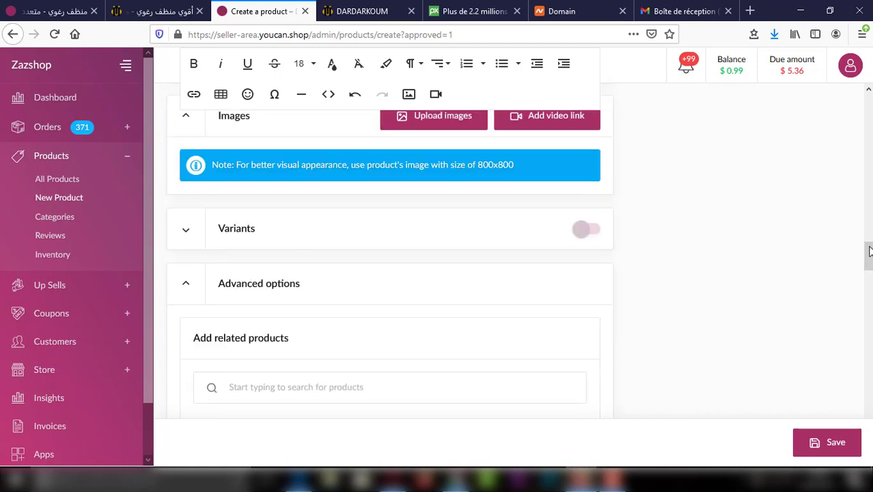
pyautogui.click(583, 236)
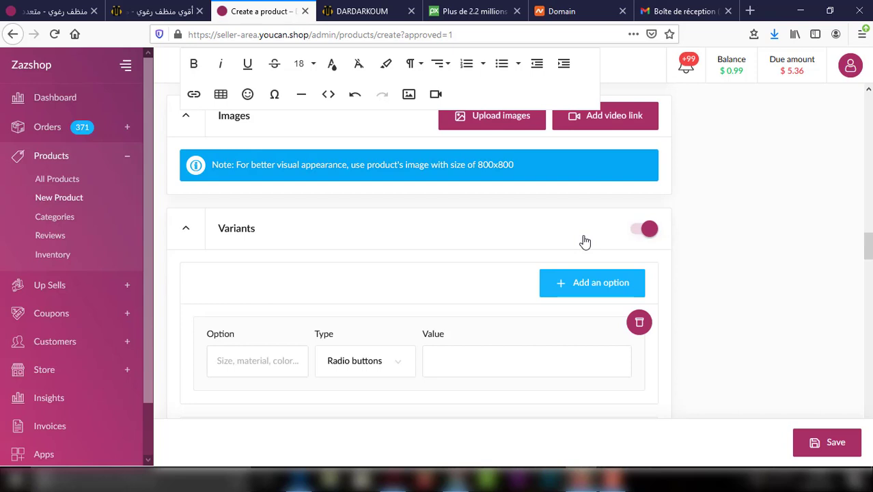
pyautogui.click(584, 282)
pyautogui.scroll(-2, 410, 273)
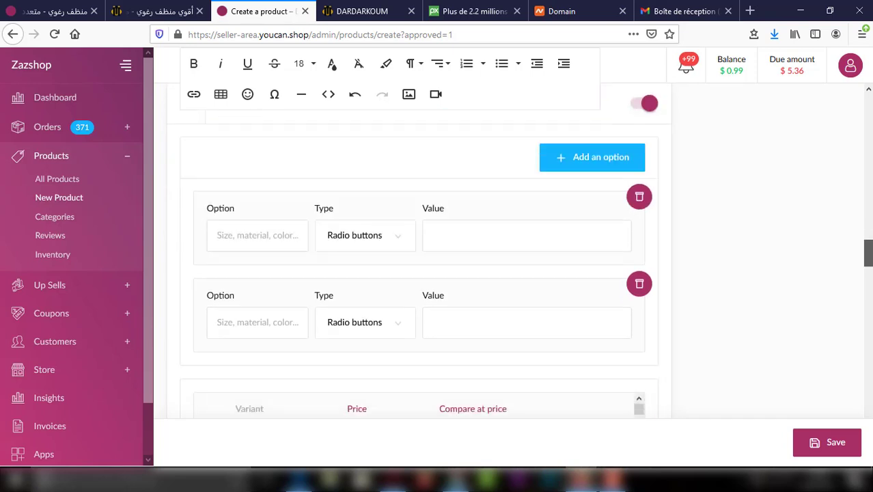
pyautogui.click(253, 299)
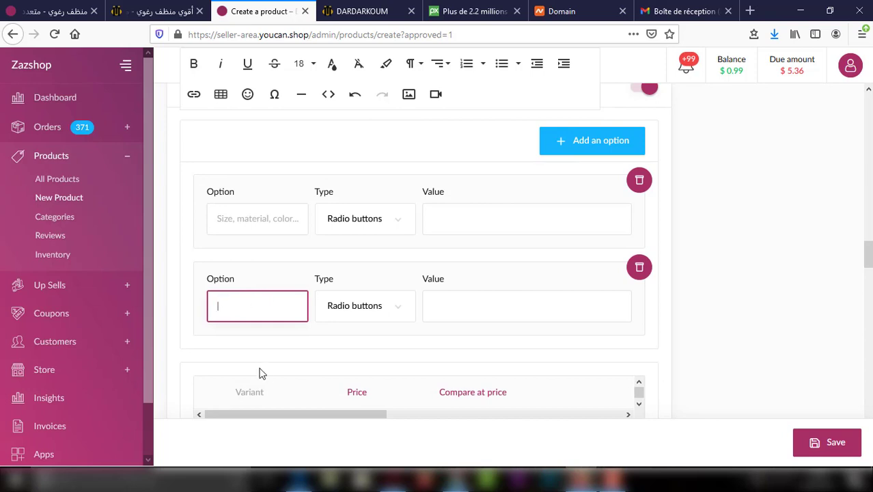
pyautogui.click(137, 7)
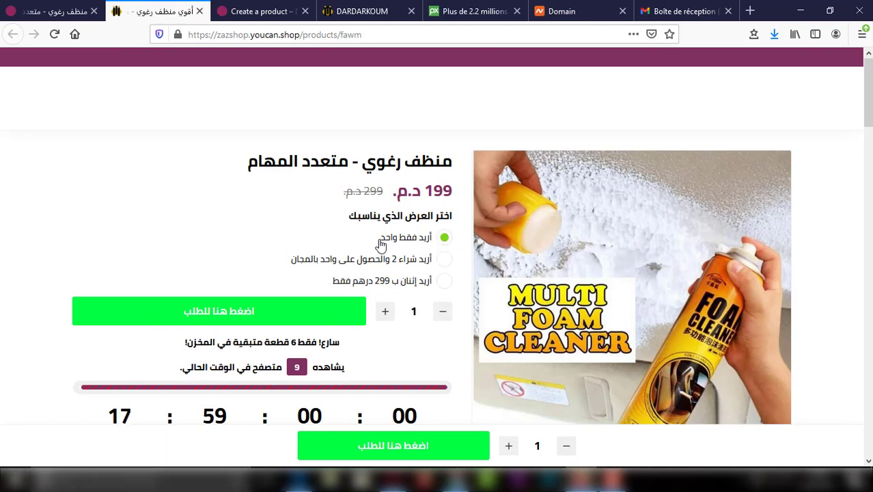
pyautogui.click(246, 7)
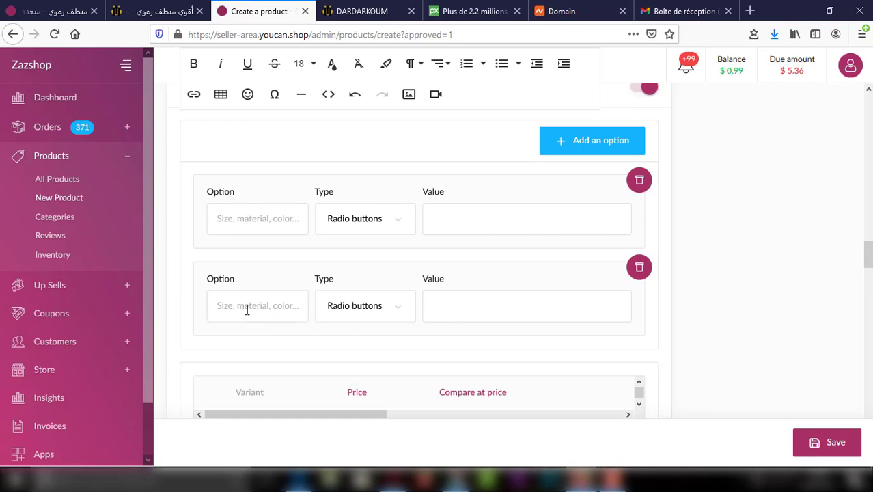
pyautogui.click(56, 8)
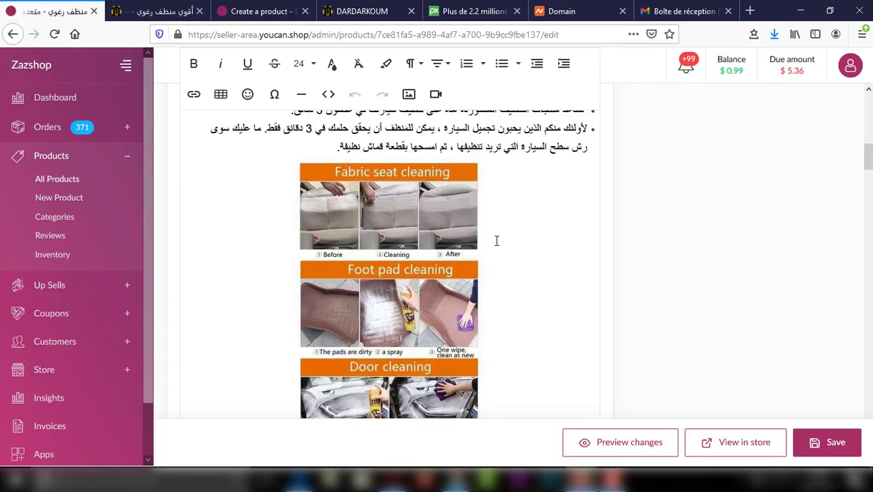
pyautogui.moveTo(867, 157); pyautogui.dragTo(868, 264)
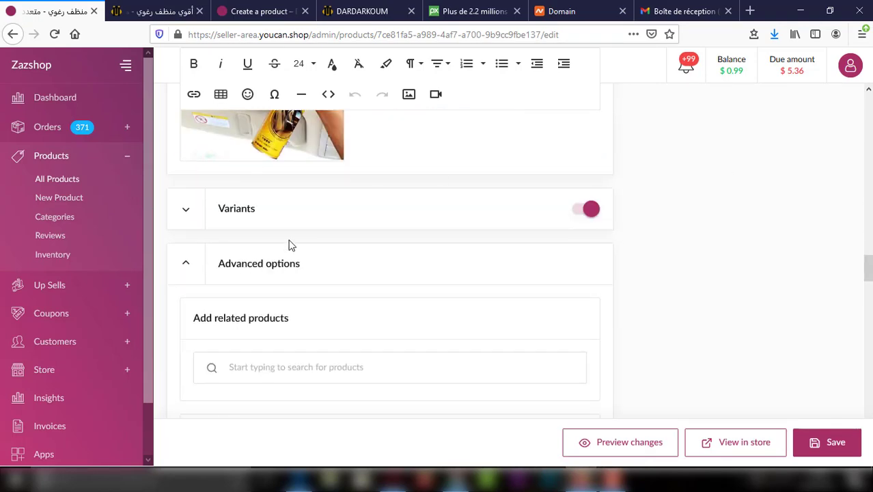
pyautogui.click(185, 211)
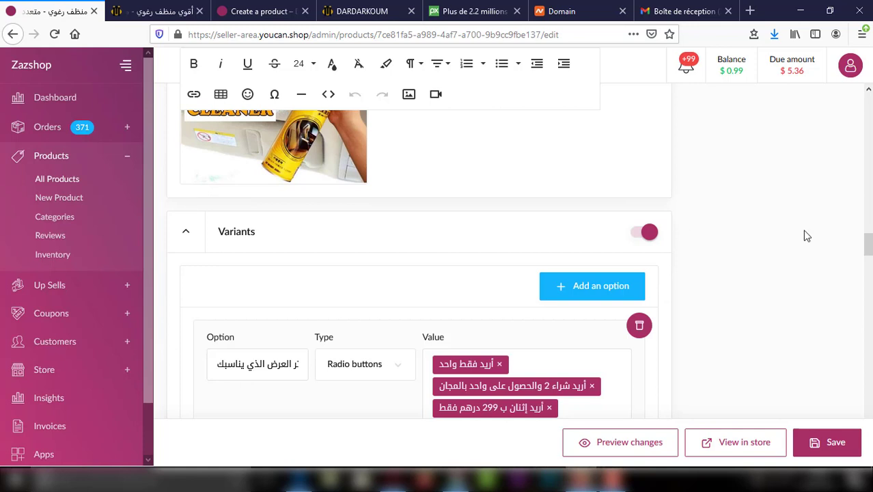
pyautogui.moveTo(867, 244); pyautogui.dragTo(868, 251)
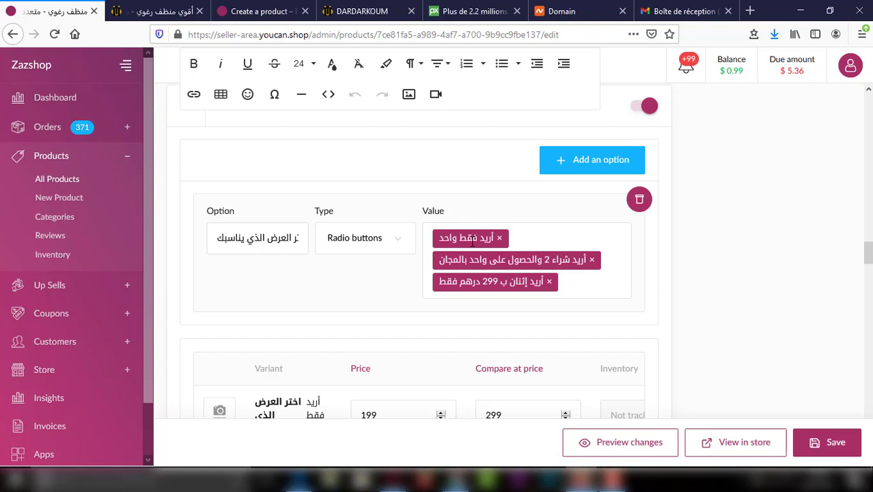
pyautogui.hotkey('ctrl', 'Tab')
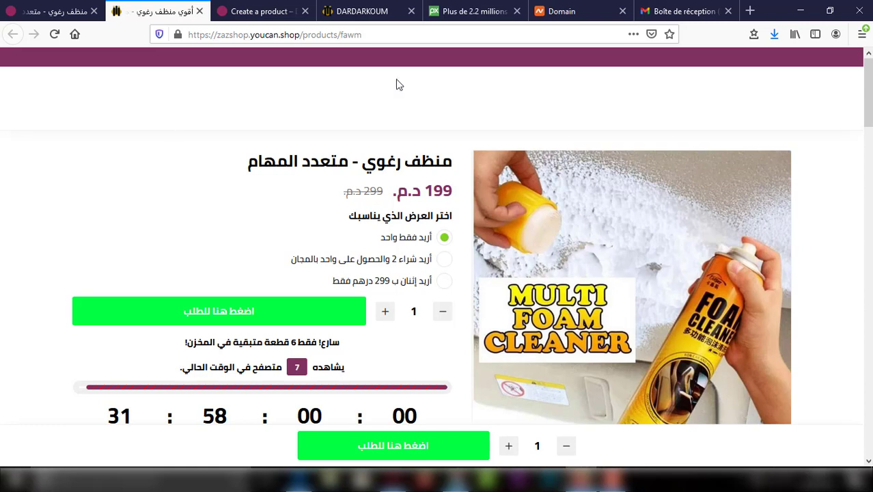
# Step: Open the browser's Inspect Element tool on the live foam cleaner product page
pyautogui.click(45, 5)
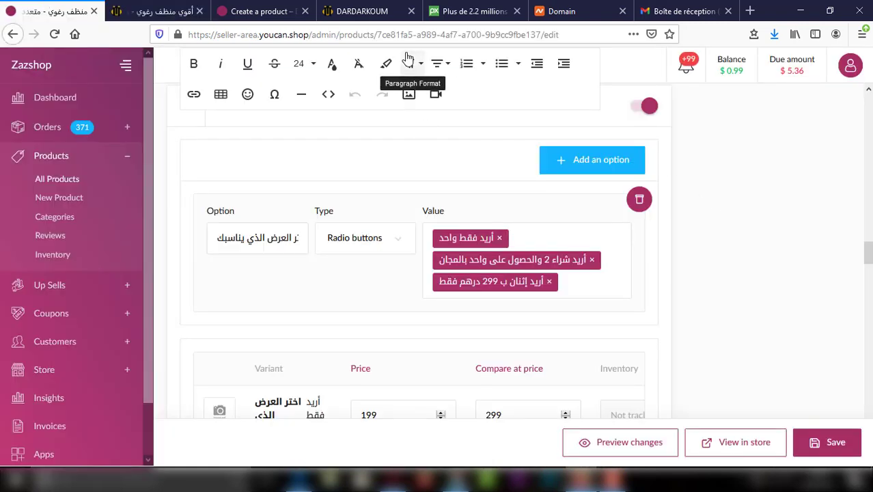
pyautogui.click(263, 9)
pyautogui.click(145, 7)
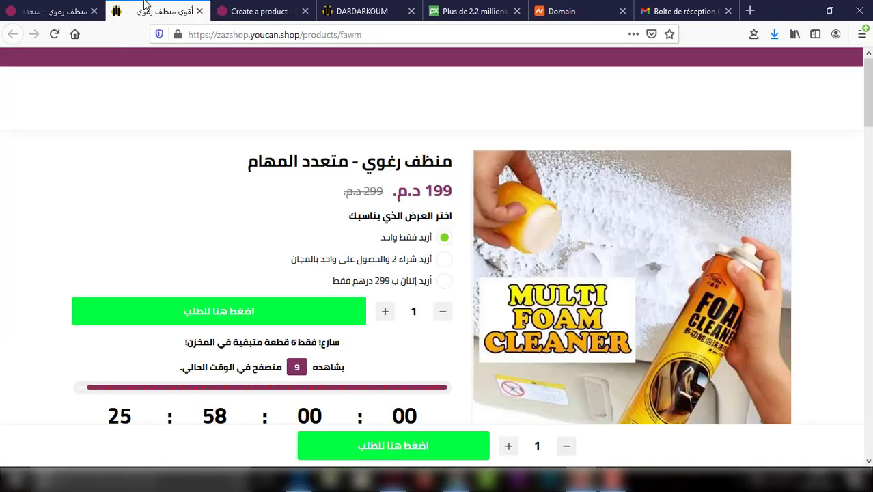
pyautogui.moveTo(869, 98); pyautogui.dragTo(869, 172)
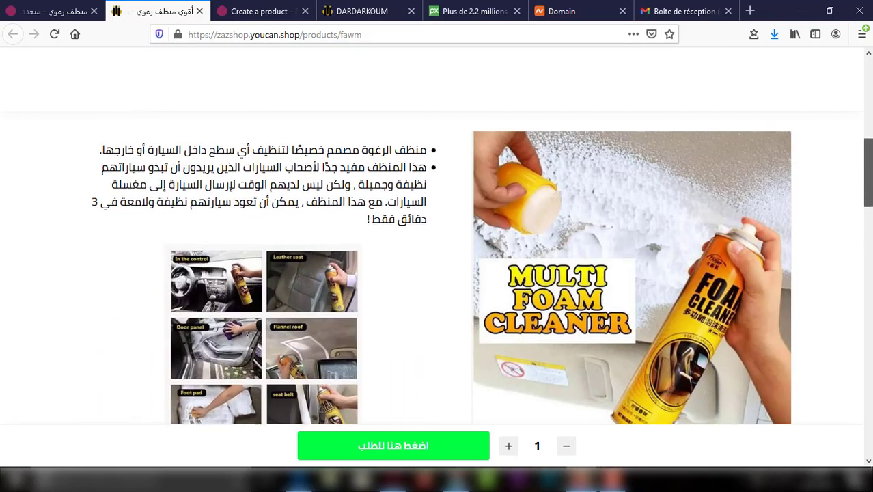
pyautogui.rightClick(409, 257)
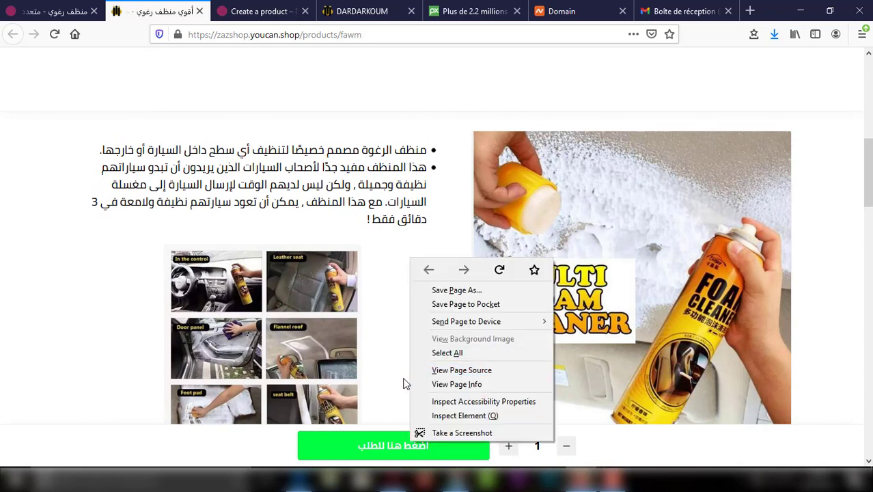
pyautogui.click(447, 415)
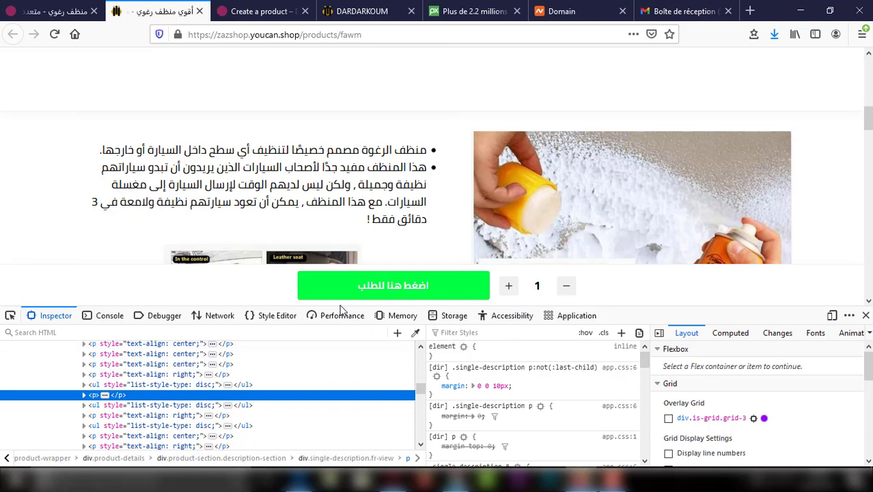
# Step: Preview the product page at mobile size, trying landscape and portrait orientation
pyautogui.click(832, 315)
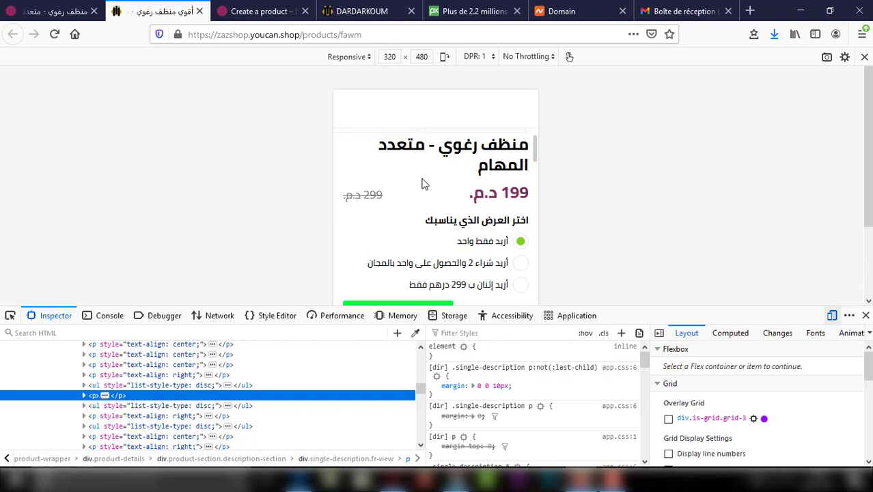
pyautogui.scroll(-3, 422, 183)
pyautogui.scroll(3, 422, 183)
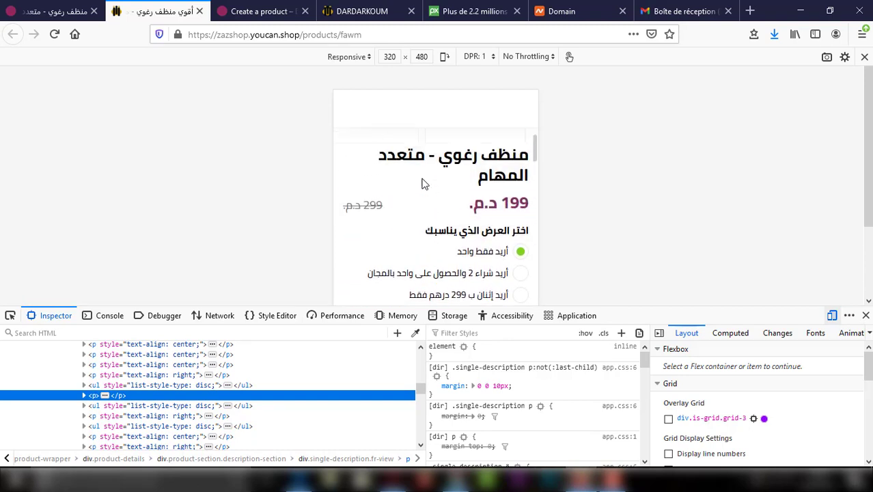
pyautogui.scroll(3, 422, 183)
pyautogui.scroll(-1, 422, 183)
pyautogui.scroll(1, 422, 183)
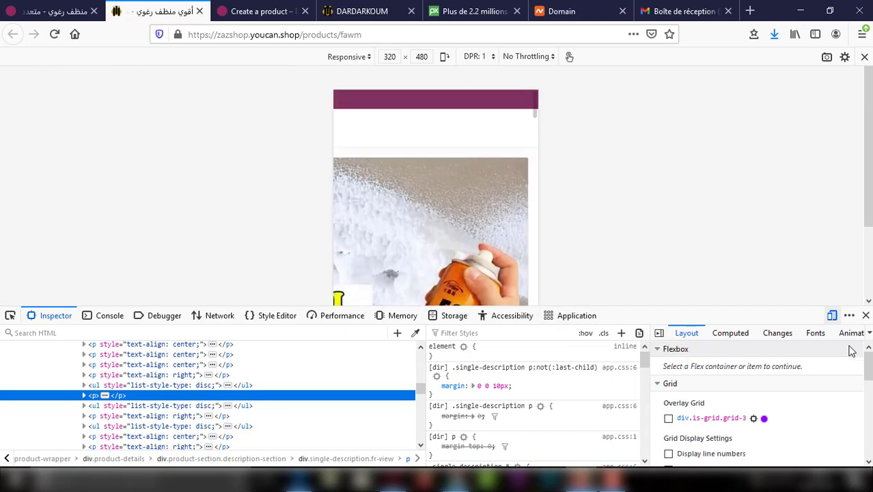
pyautogui.click(832, 315)
pyautogui.click(831, 315)
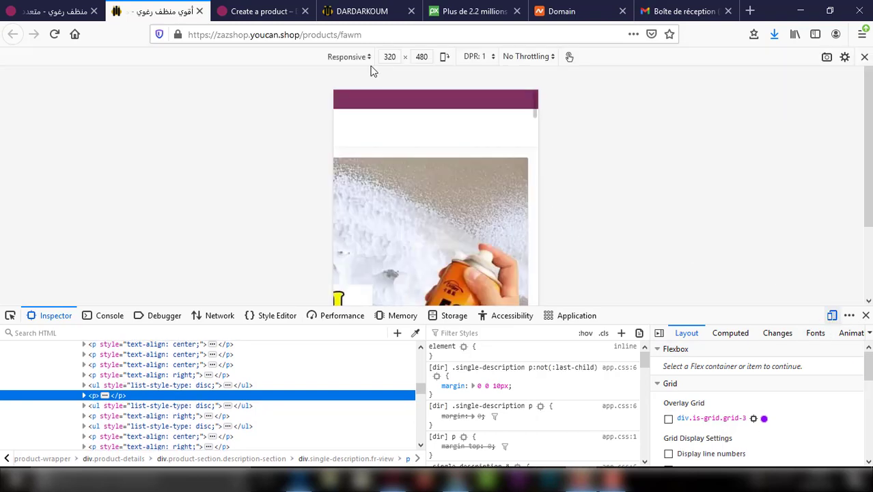
pyautogui.click(445, 63)
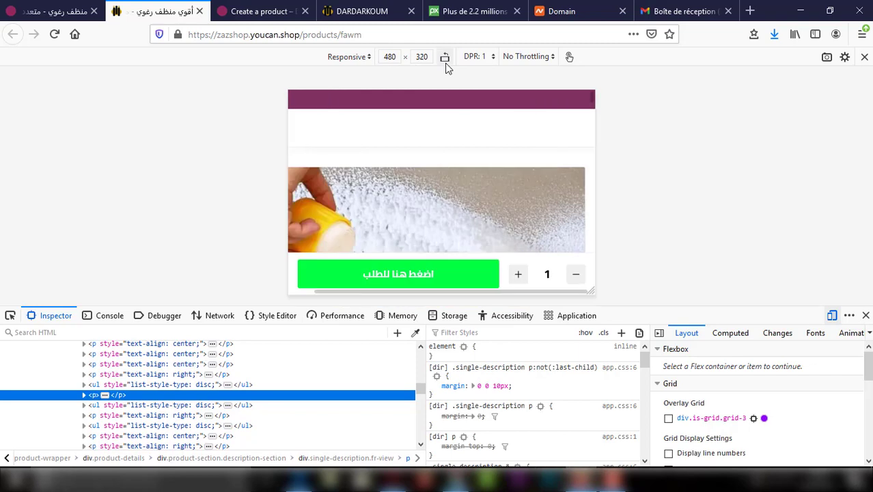
pyautogui.click(446, 63)
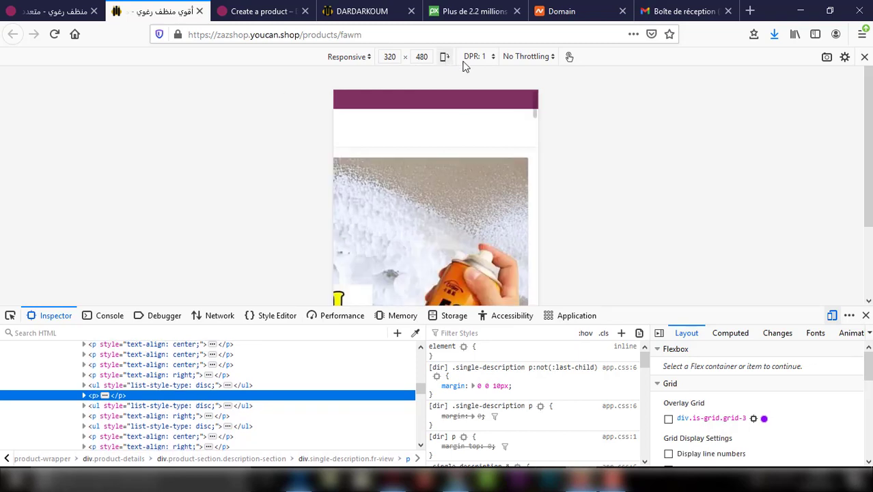
# Step: Simulate an iPhone 6/7/8 screen and scroll through the product page
pyautogui.click(489, 62)
pyautogui.click(492, 61)
pyautogui.click(491, 61)
pyautogui.click(366, 60)
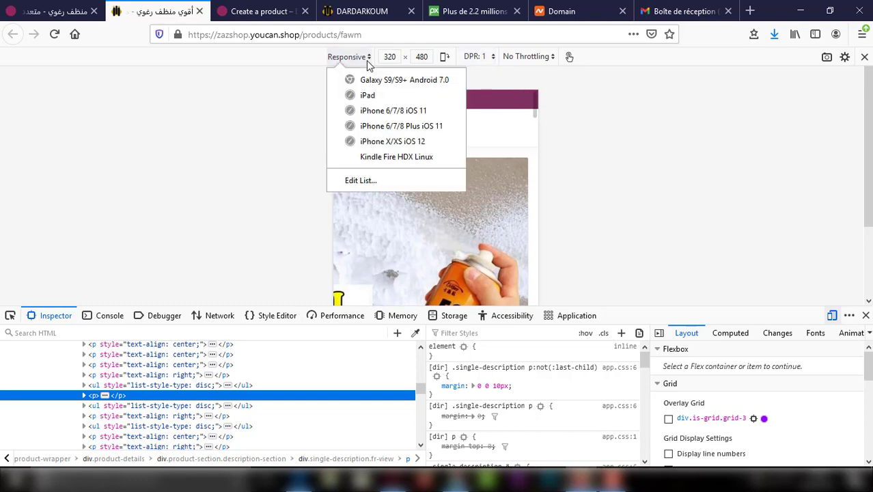
pyautogui.click(373, 111)
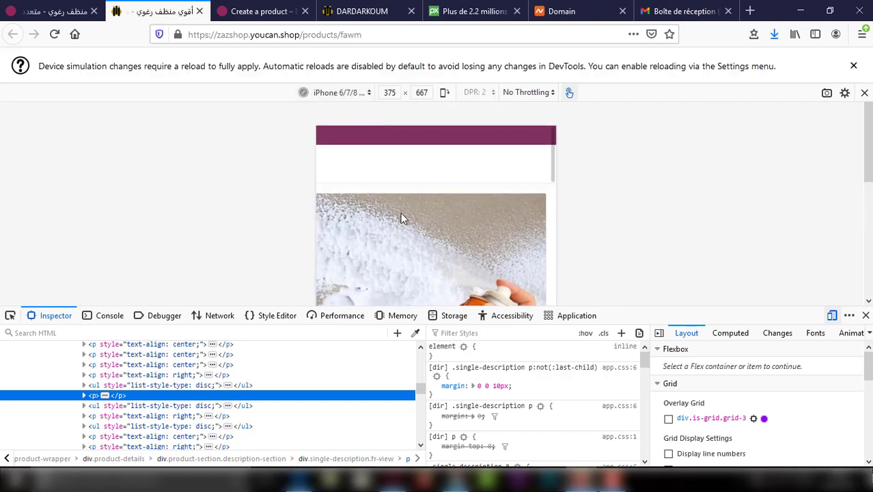
pyautogui.scroll(-5, 401, 217)
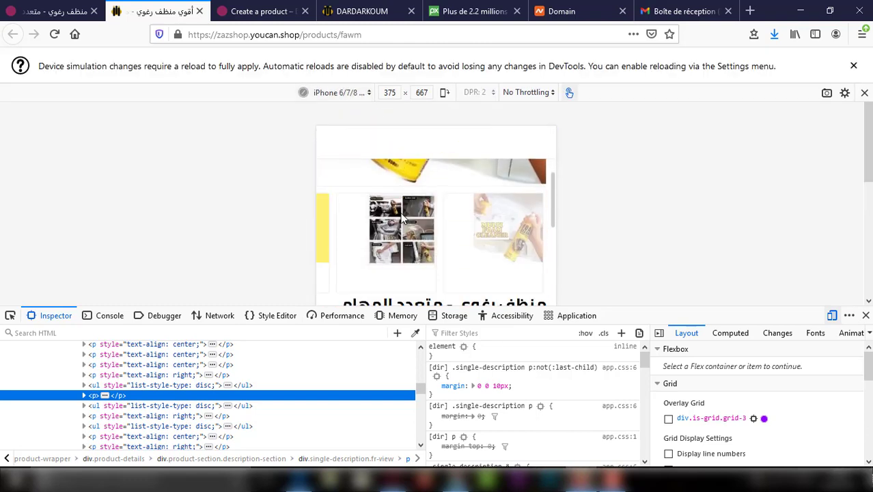
pyautogui.scroll(-2, 402, 218)
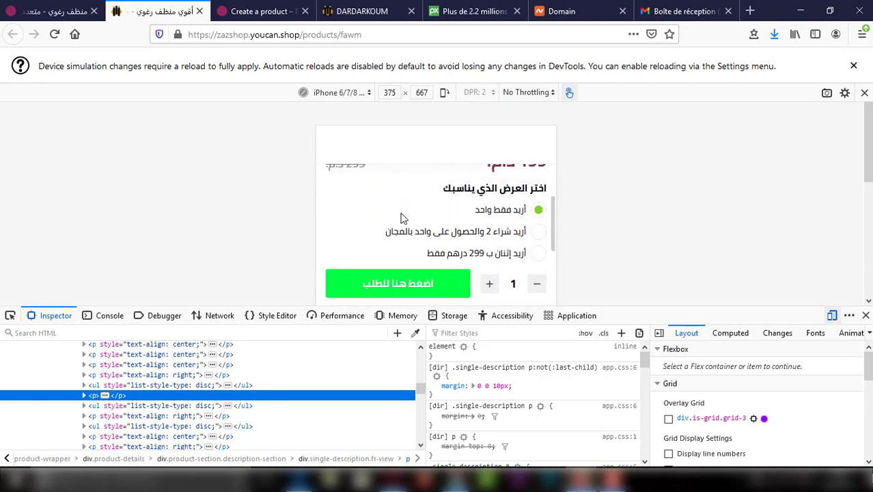
pyautogui.scroll(4, 401, 218)
pyautogui.scroll(-10, 402, 218)
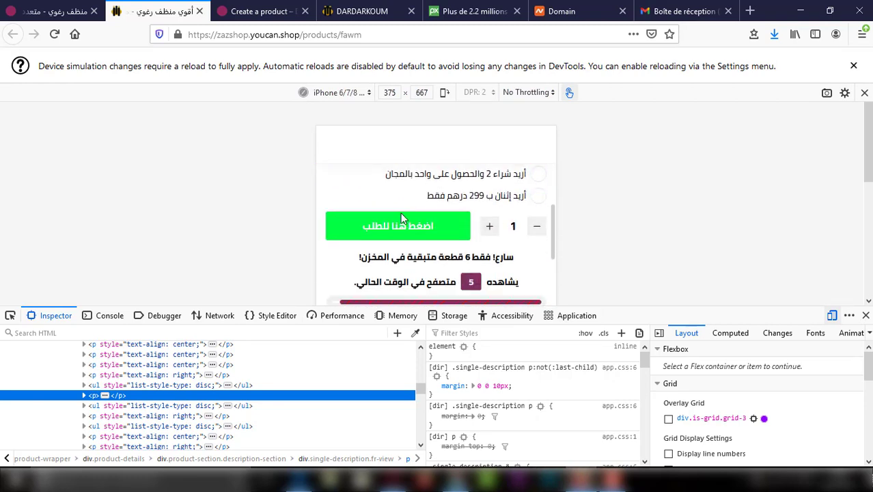
pyautogui.scroll(-10, 401, 218)
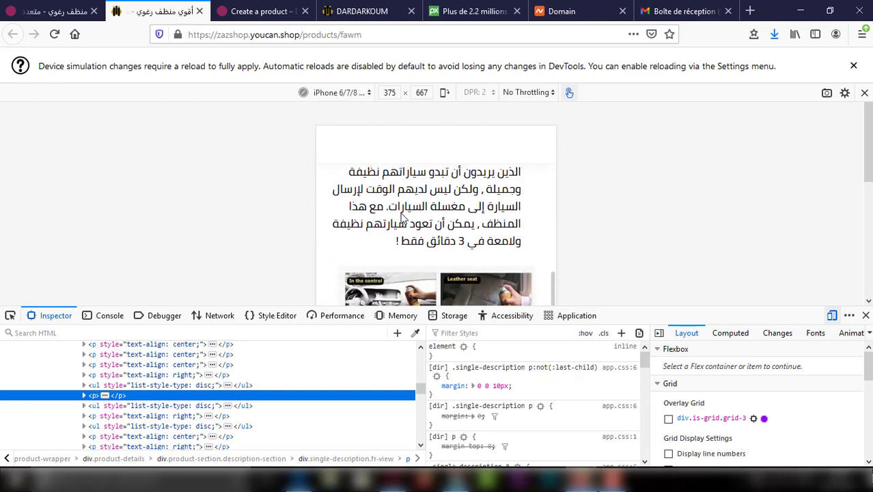
pyautogui.scroll(-10, 402, 217)
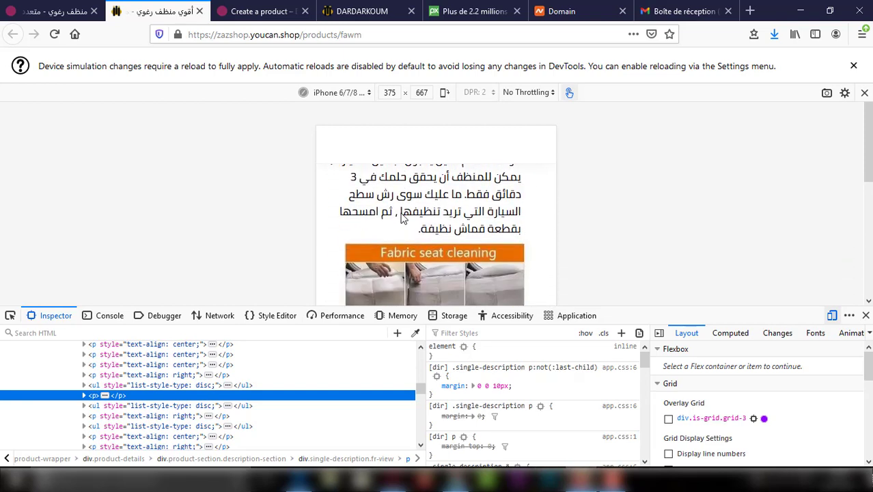
pyautogui.scroll(-10, 401, 218)
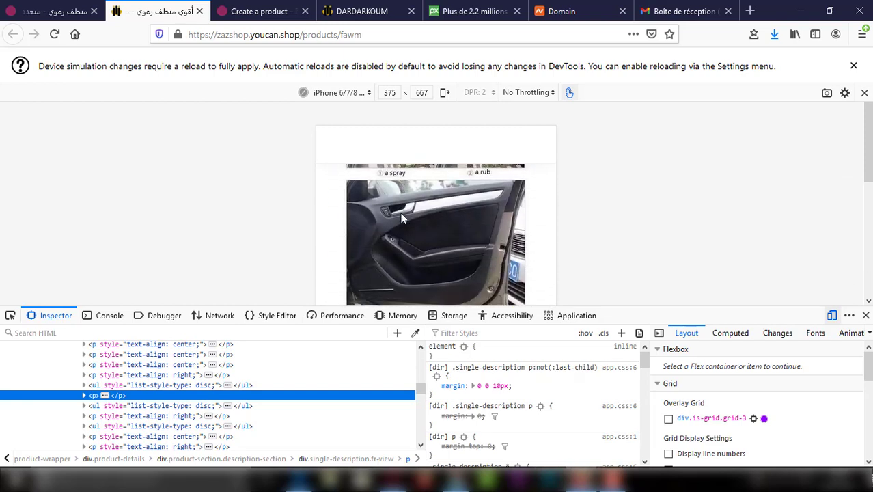
pyautogui.scroll(-10, 402, 218)
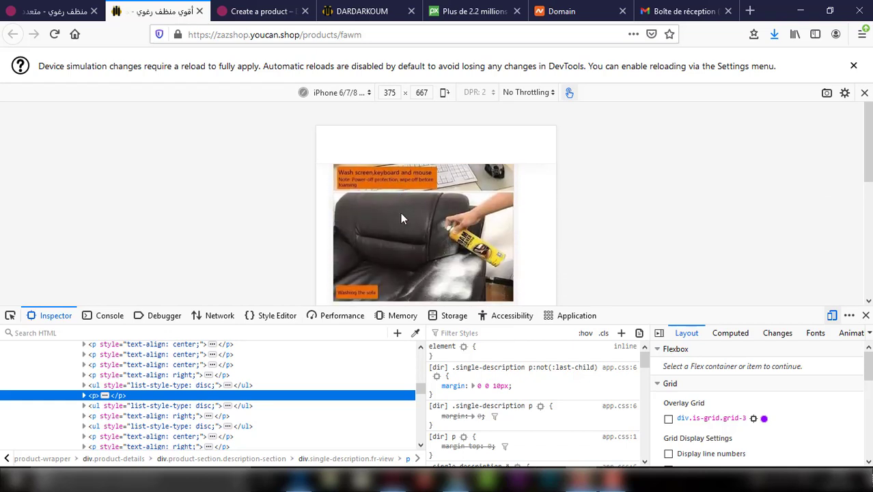
pyautogui.scroll(-10, 402, 218)
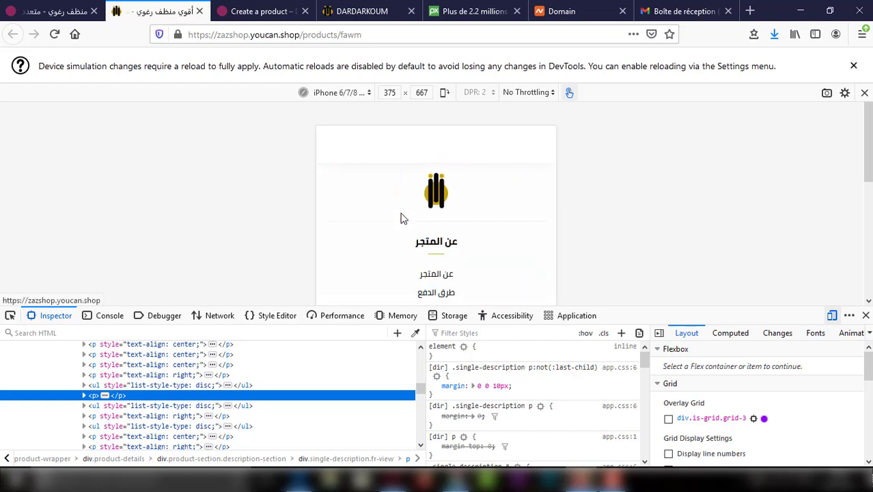
pyautogui.scroll(10, 402, 217)
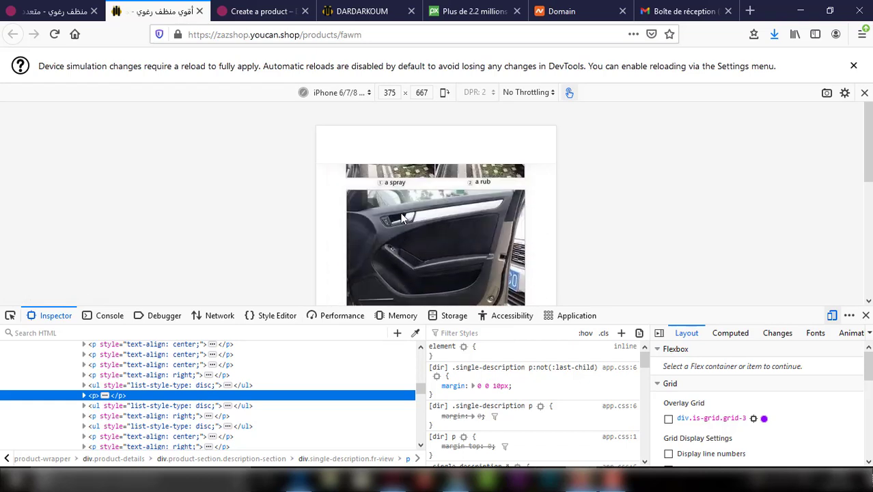
# Step: Close the inspector and device simulation, then return to the product's admin edit page
pyautogui.click(865, 314)
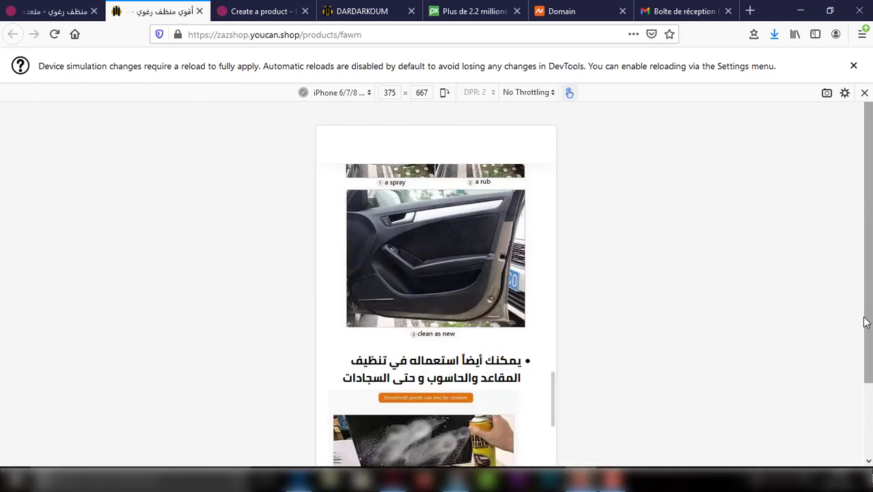
pyautogui.click(853, 67)
pyautogui.click(863, 56)
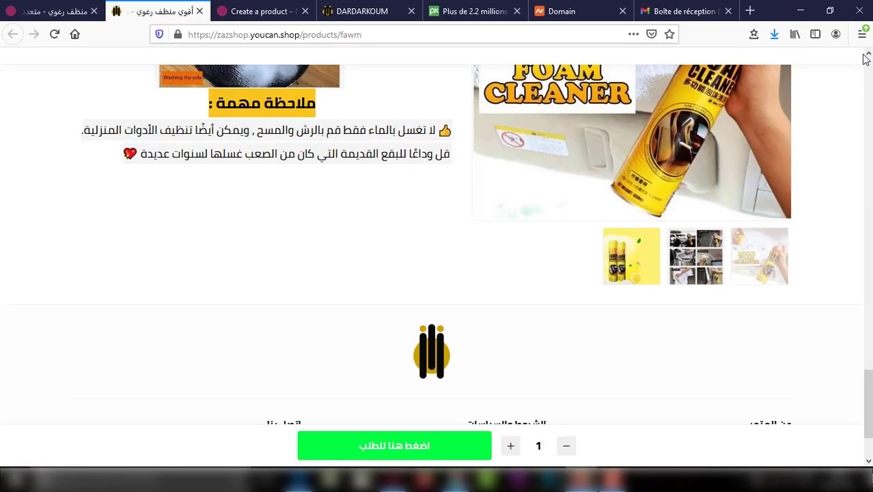
pyautogui.moveTo(867, 403); pyautogui.dragTo(863, 95)
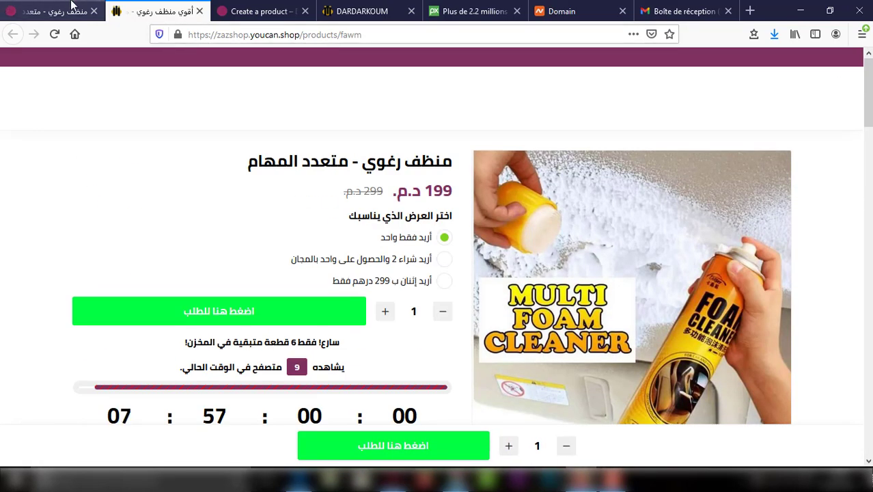
pyautogui.click(55, 11)
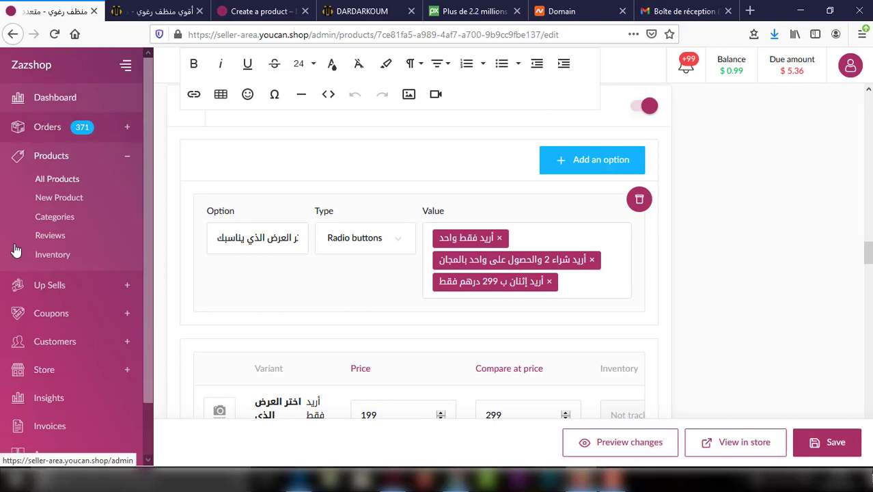
# Step: Open Store > Theme and browse the settings sections through to Homepage settings
pyautogui.click(53, 377)
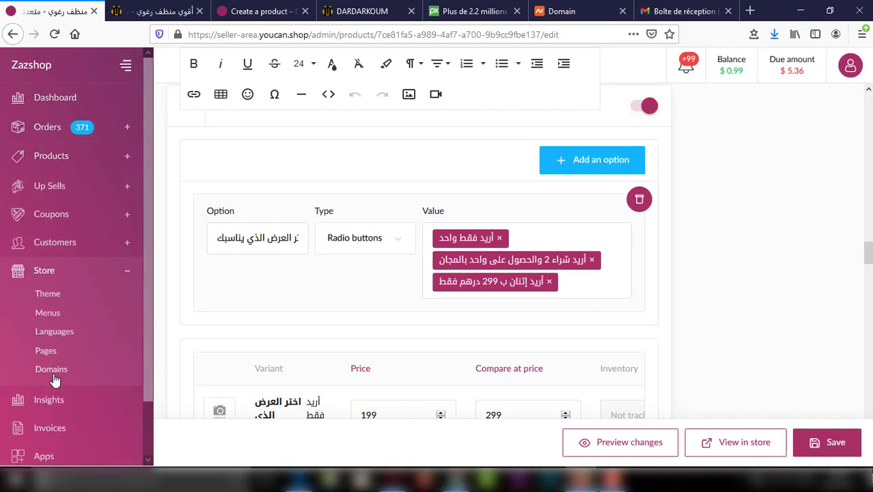
pyautogui.click(46, 293)
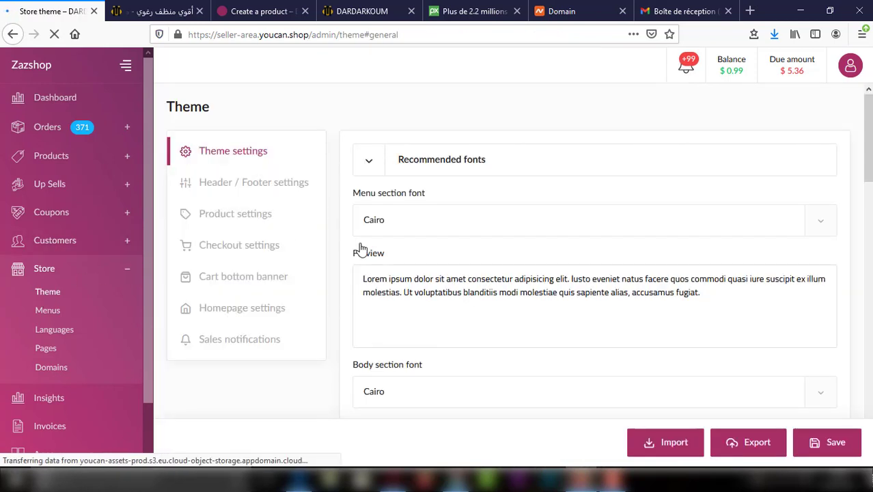
pyautogui.click(229, 195)
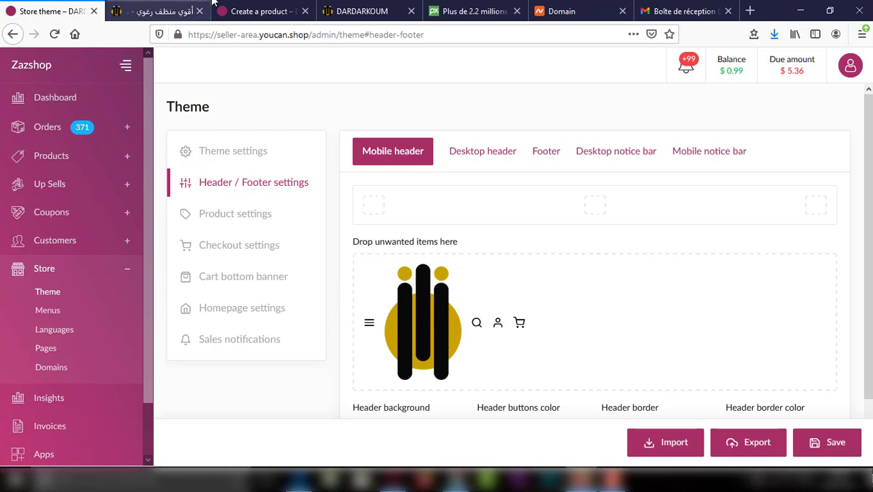
pyautogui.click(222, 217)
pyautogui.click(232, 250)
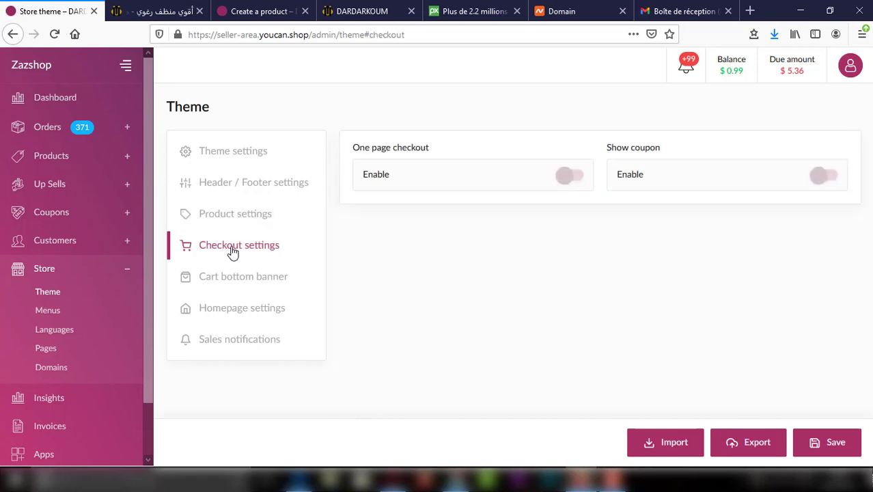
pyautogui.click(238, 312)
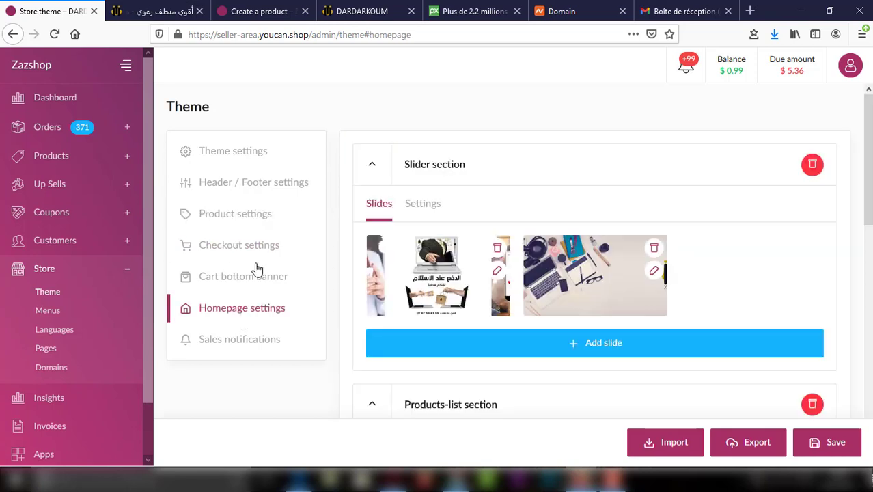
# Step: Compare with the live storefront homepage, then begin adding a new slider slide
pyautogui.click(345, 7)
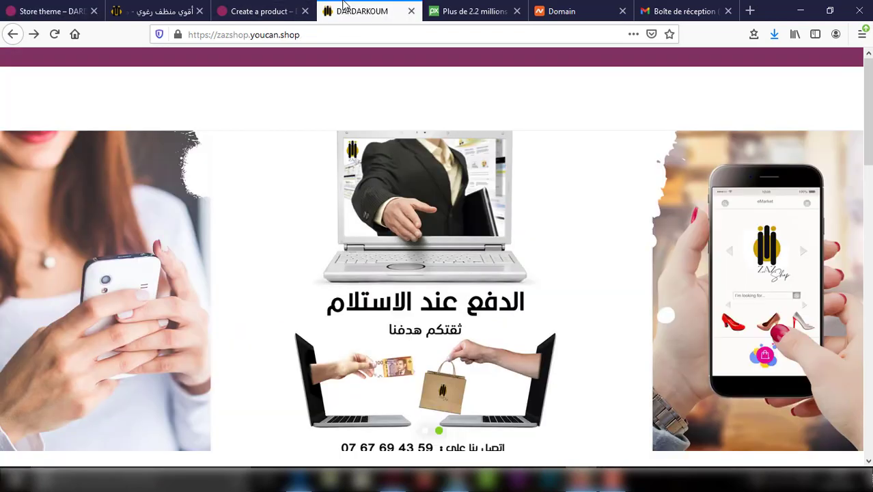
pyautogui.moveTo(868, 147)
pyautogui.mouseDown()
pyautogui.moveTo(870, 168)
pyautogui.moveTo(868, 147)
pyautogui.mouseUp()
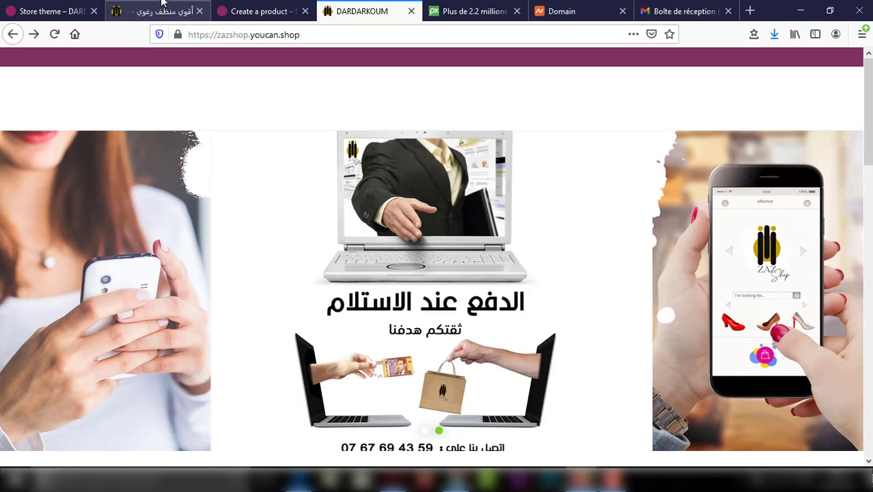
pyautogui.click(51, 11)
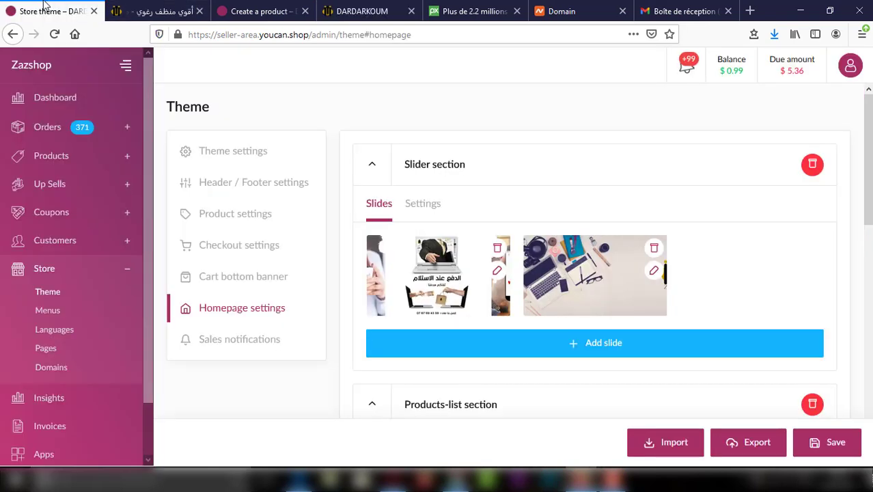
pyautogui.click(617, 351)
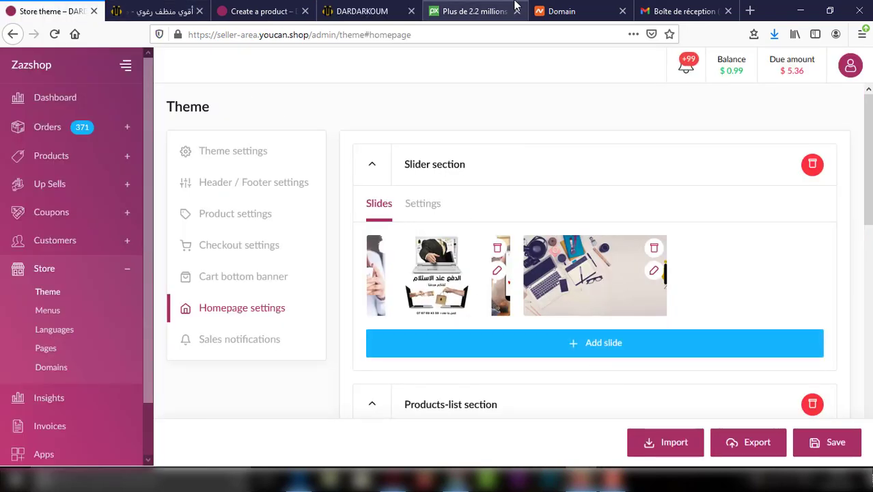
# Step: Search Pixabay for shopping images and scroll through the results
pyautogui.click(516, 7)
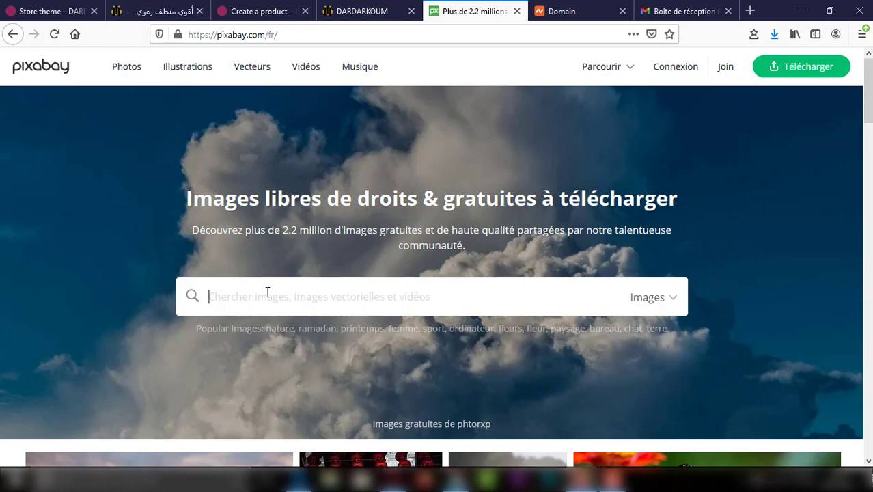
pyautogui.write('SHOPPING')
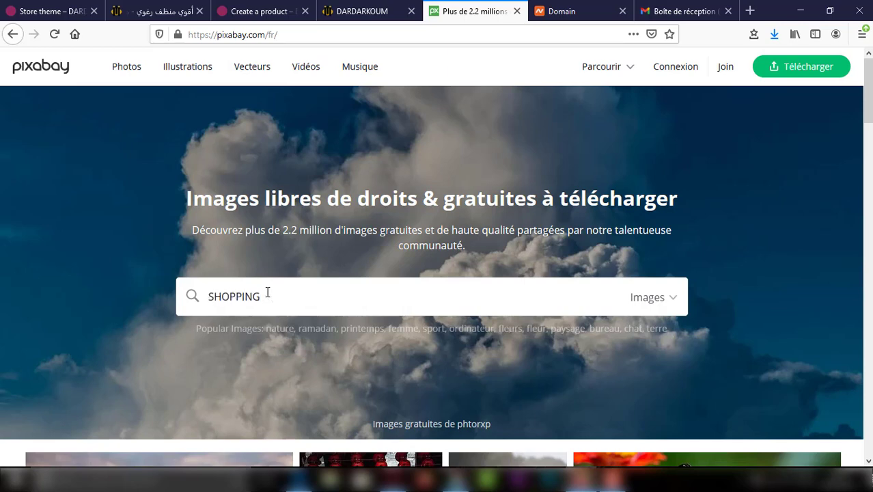
pyautogui.press('Return')
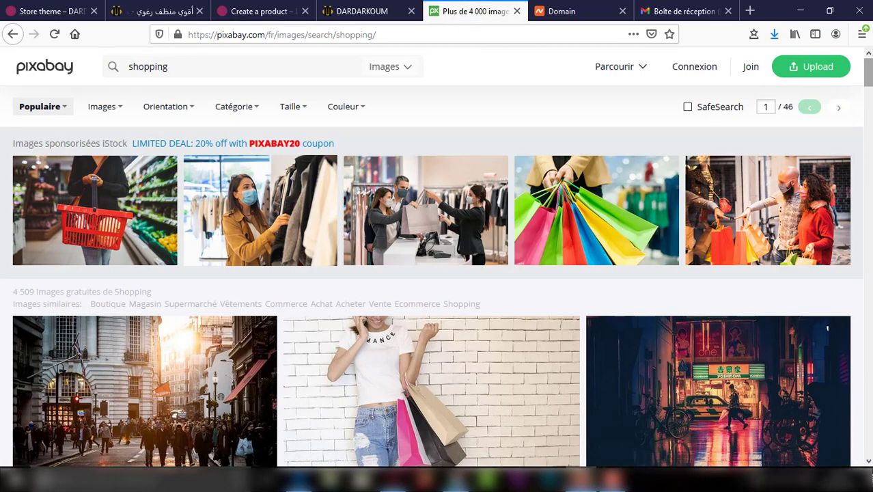
pyautogui.moveTo(868, 80); pyautogui.dragTo(870, 149)
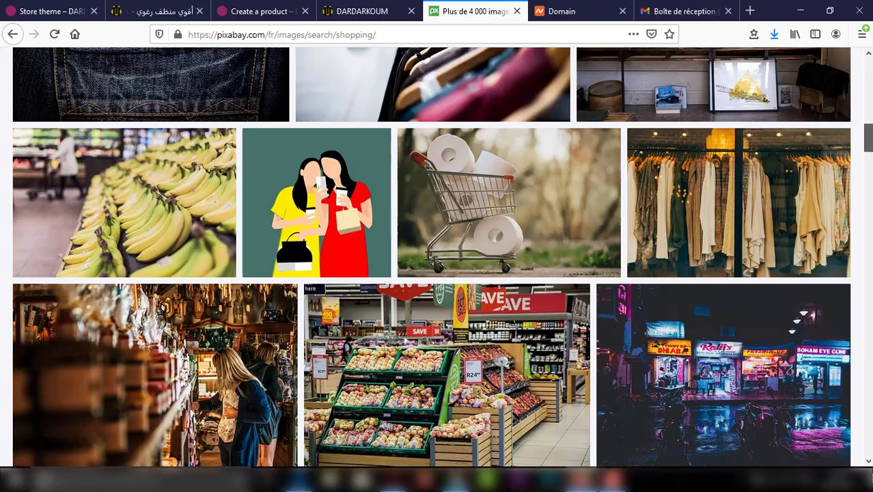
pyautogui.moveTo(869, 138); pyautogui.dragTo(869, 111)
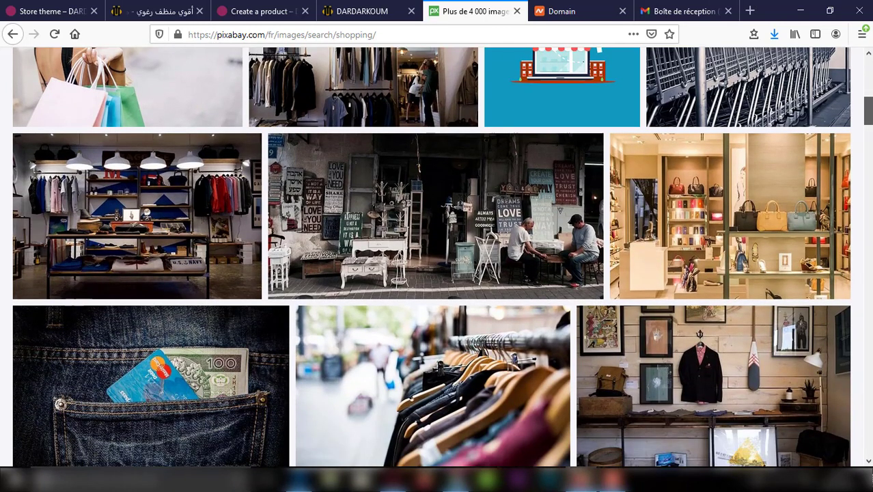
pyautogui.moveTo(868, 111); pyautogui.dragTo(862, 194)
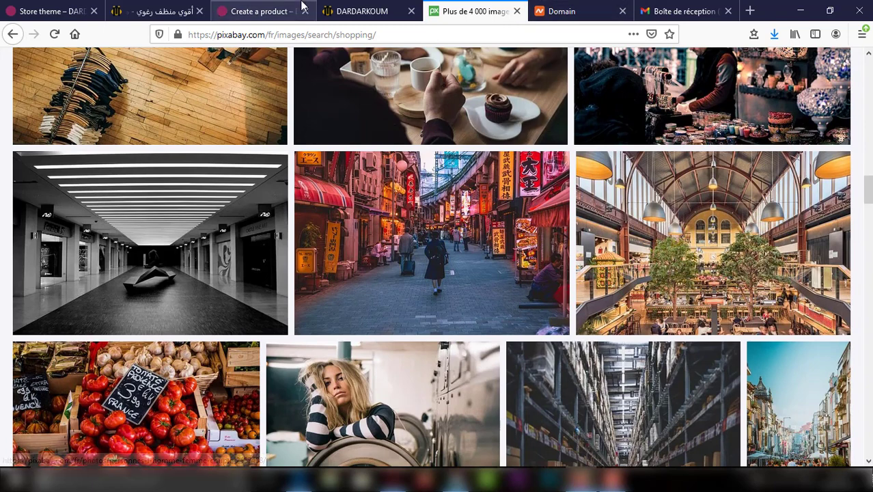
pyautogui.click(81, 8)
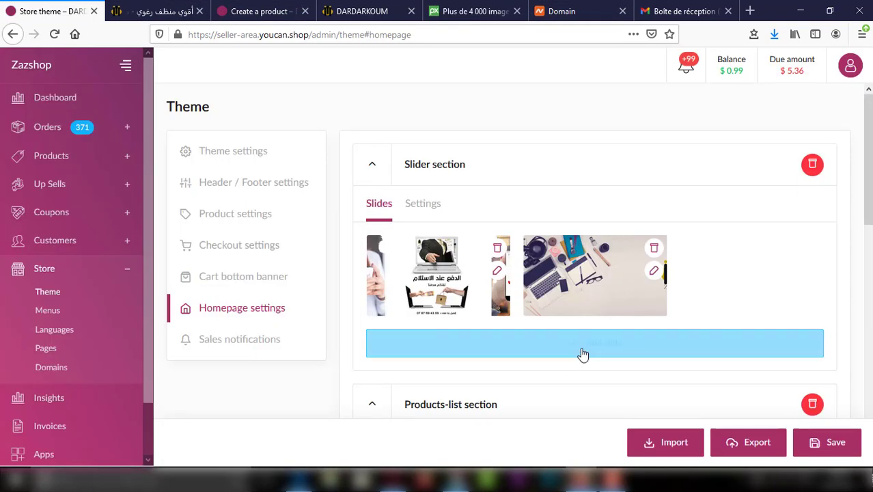
# Step: Add a new slide and upload the first image from the Youcan - Course folder as its picture
pyautogui.click(583, 354)
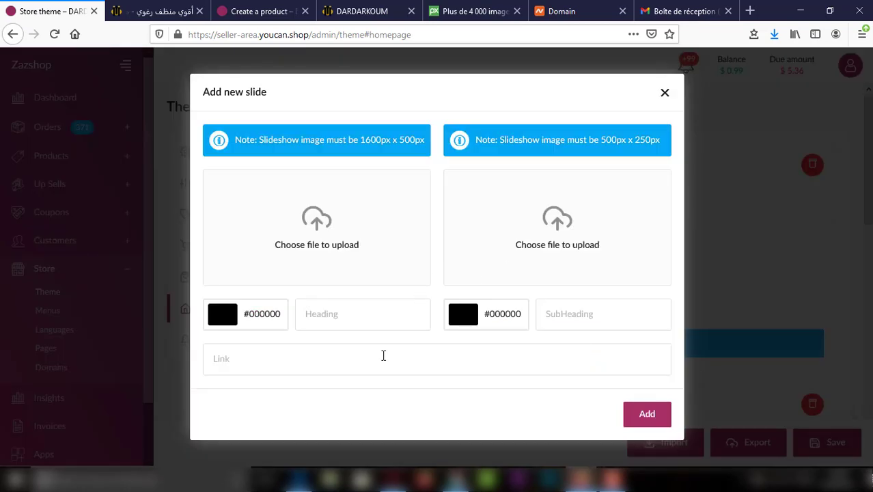
pyautogui.click(321, 237)
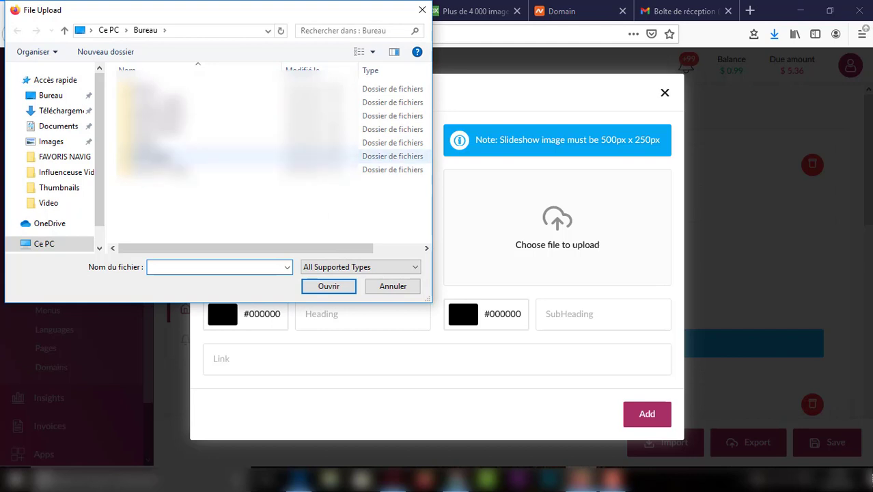
pyautogui.doubleClick(160, 169)
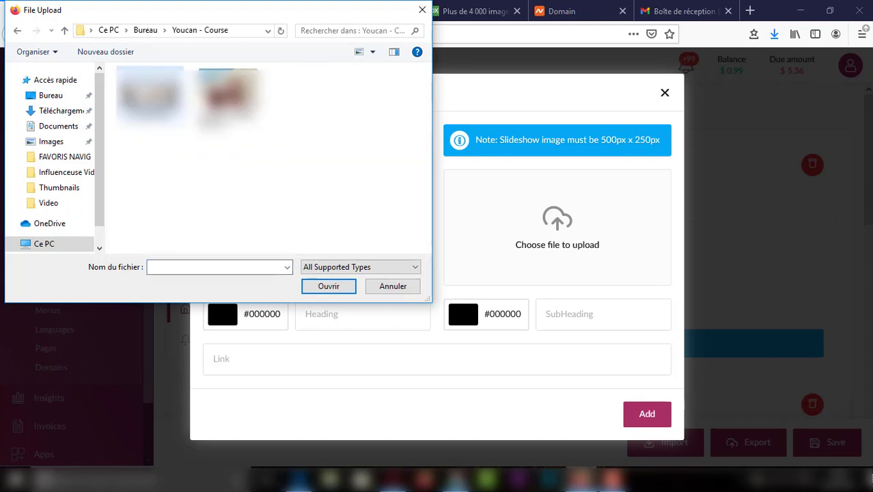
pyautogui.click(149, 96)
pyautogui.click(327, 286)
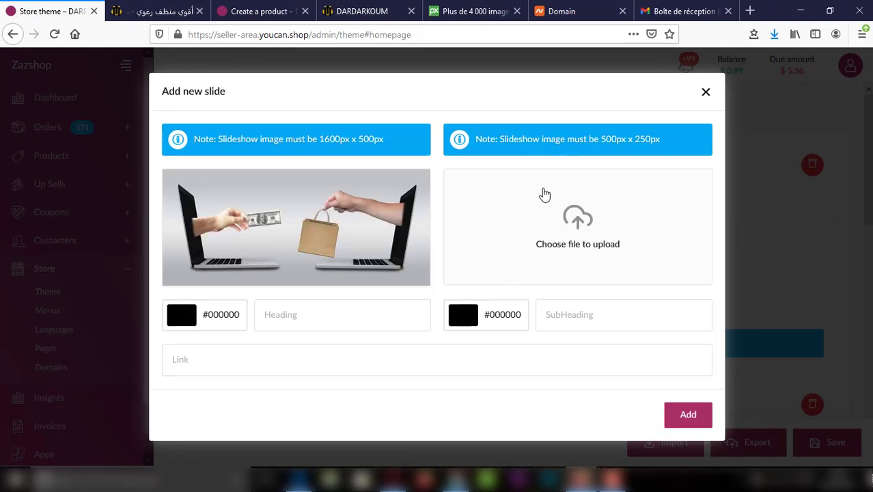
# Step: Upload the shopping-bags woman photo as the mobile image, add the slide and save
pyautogui.click(566, 237)
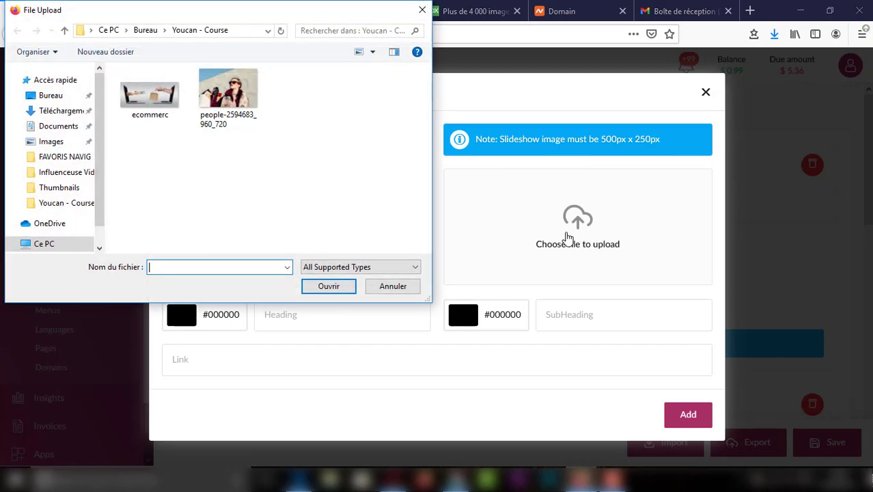
pyautogui.click(220, 95)
pyautogui.click(325, 287)
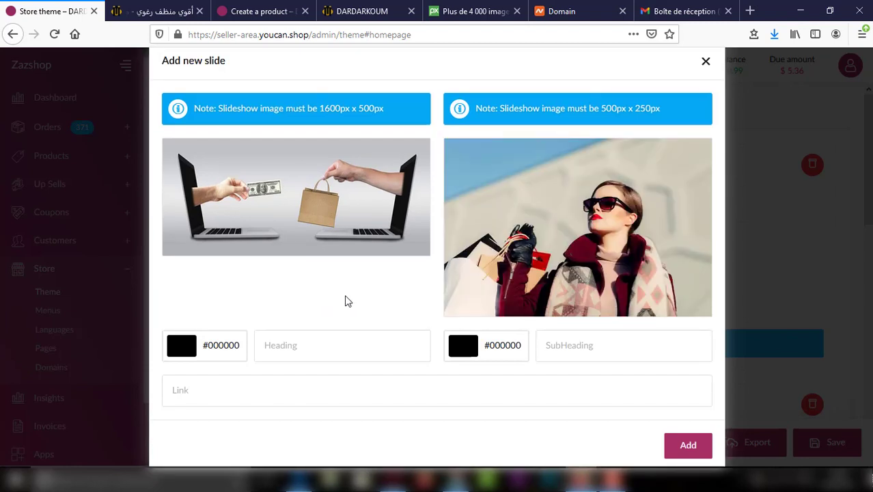
pyautogui.click(680, 445)
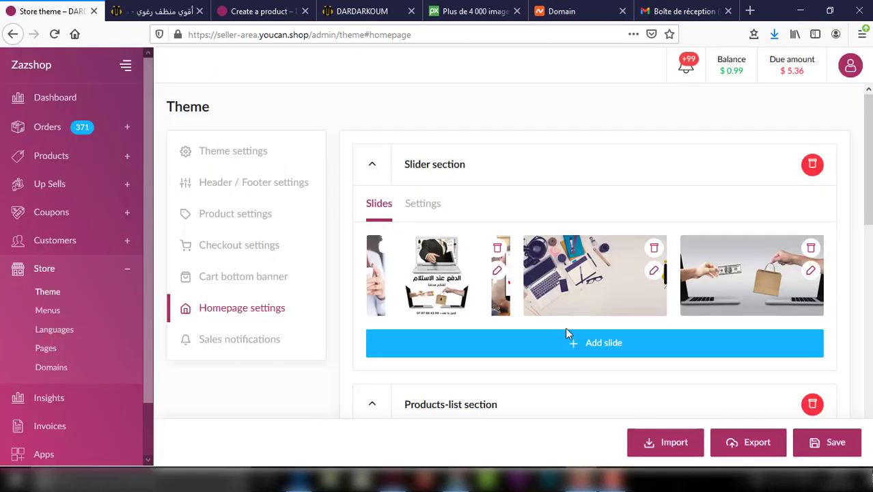
pyautogui.click(834, 446)
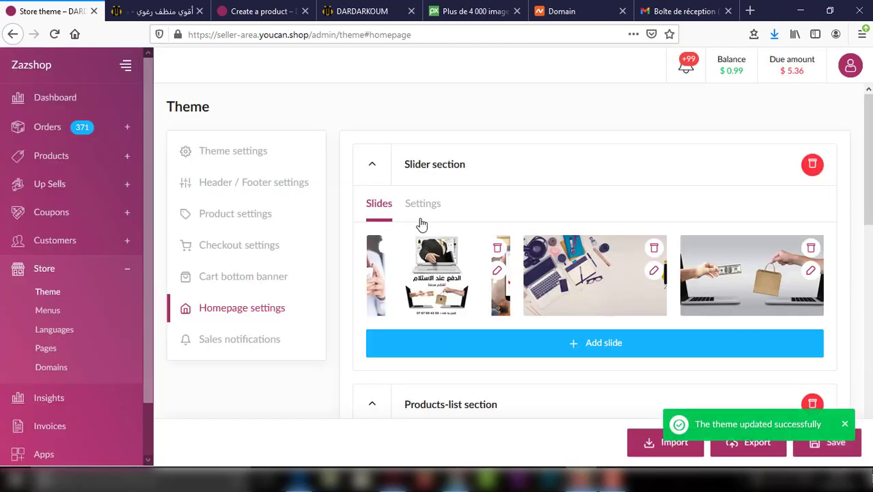
# Step: Reload the live storefront to confirm the laptops-and-money slide appears in the homepage slider
pyautogui.click(362, 11)
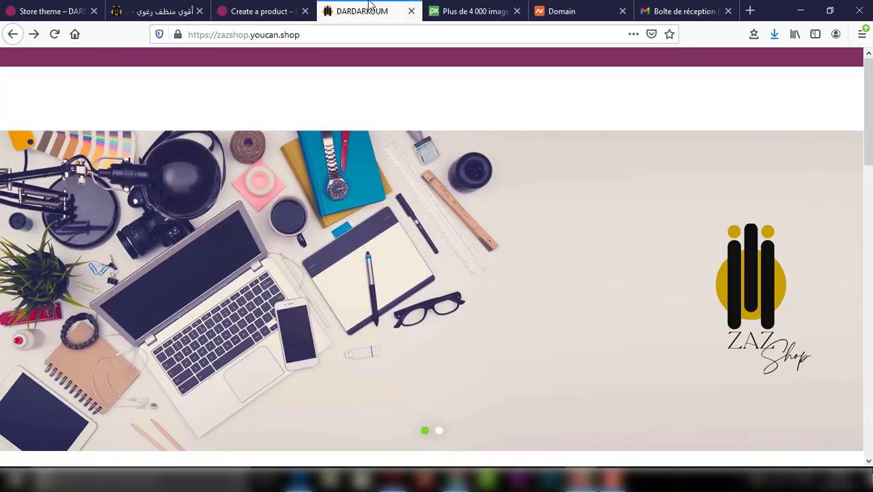
pyautogui.click(54, 34)
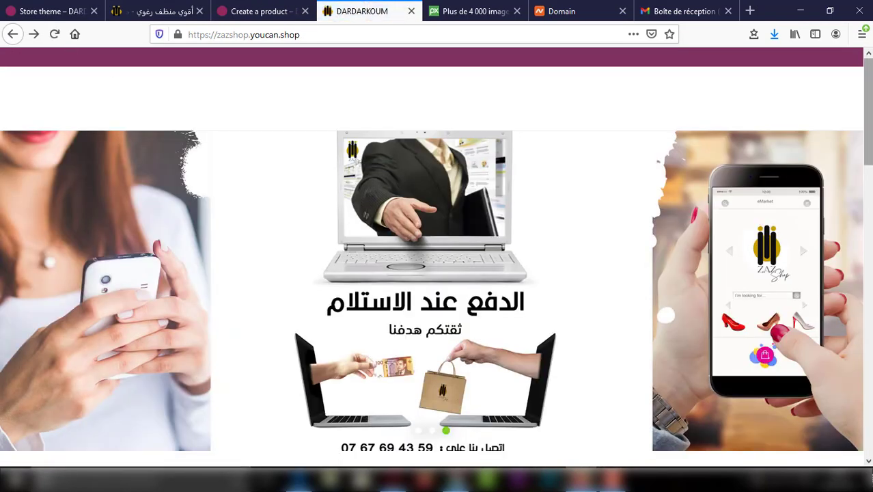
pyautogui.scroll(-2, 867, 109)
pyautogui.scroll(2, 867, 110)
pyautogui.scroll(-3, 436, 273)
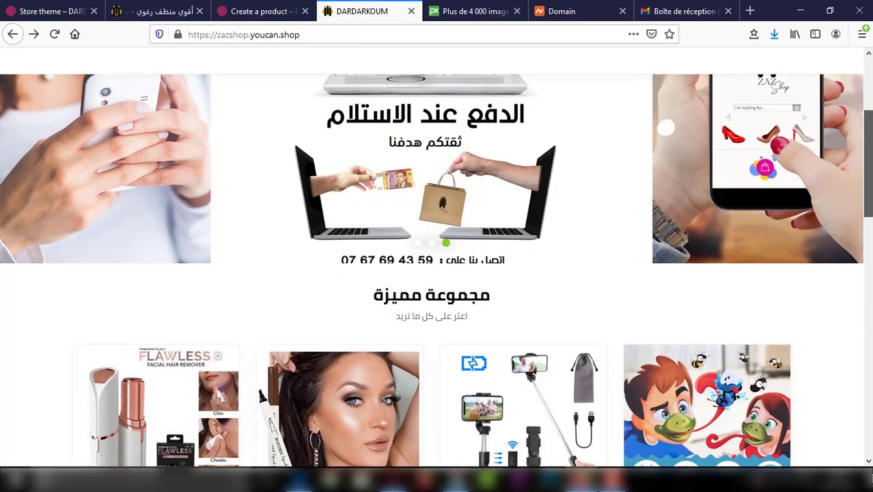
pyautogui.scroll(2, 436, 273)
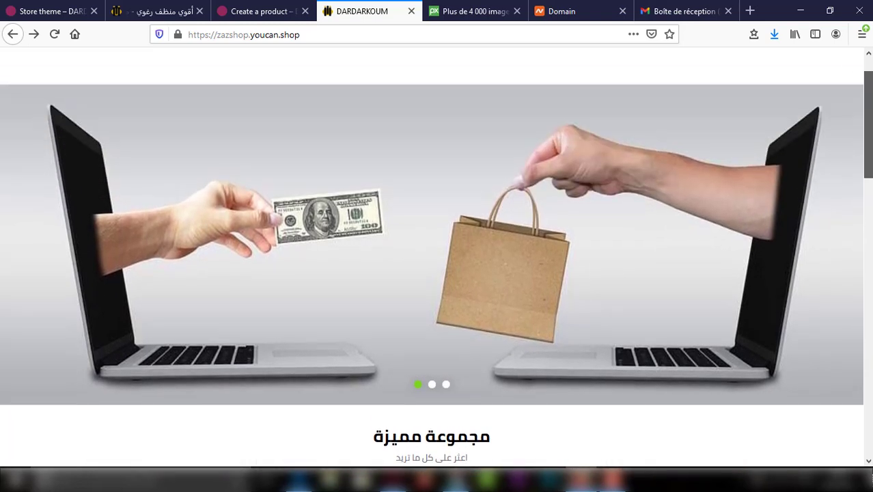
pyautogui.click(38, 9)
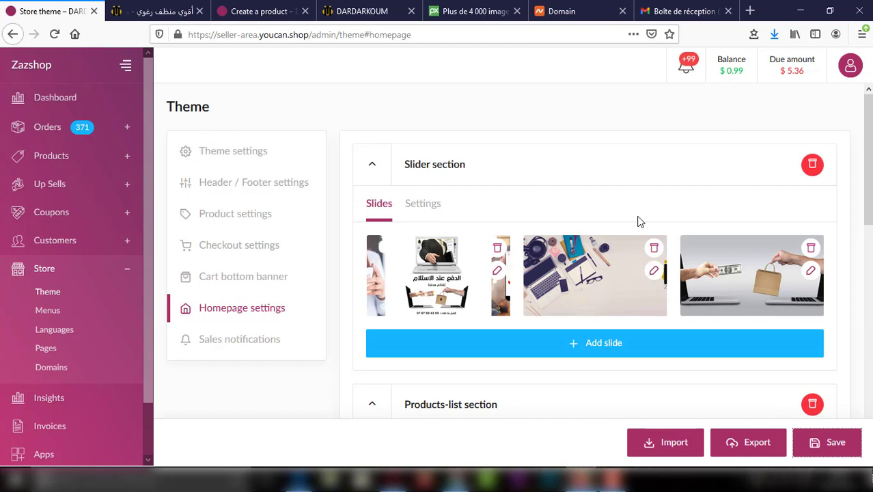
# Step: Save the theme settings and go to the store admin dashboard
pyautogui.click(824, 445)
pyautogui.click(837, 443)
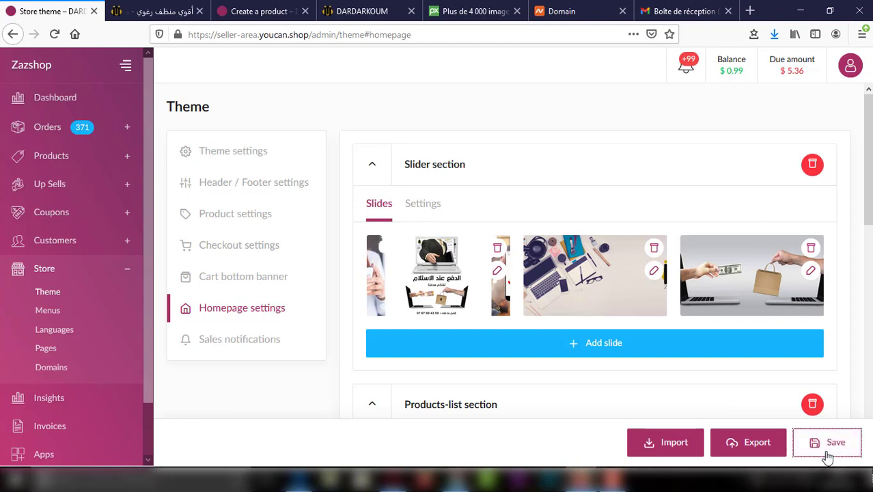
pyautogui.click(826, 452)
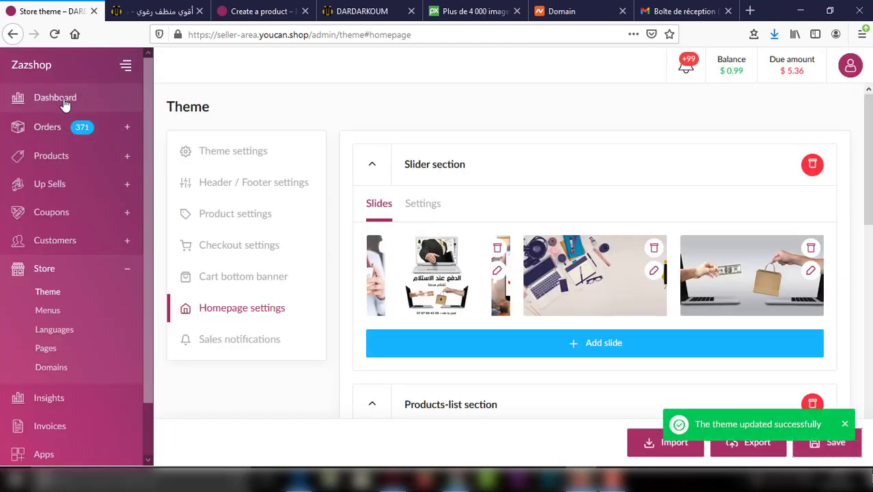
pyautogui.click(41, 101)
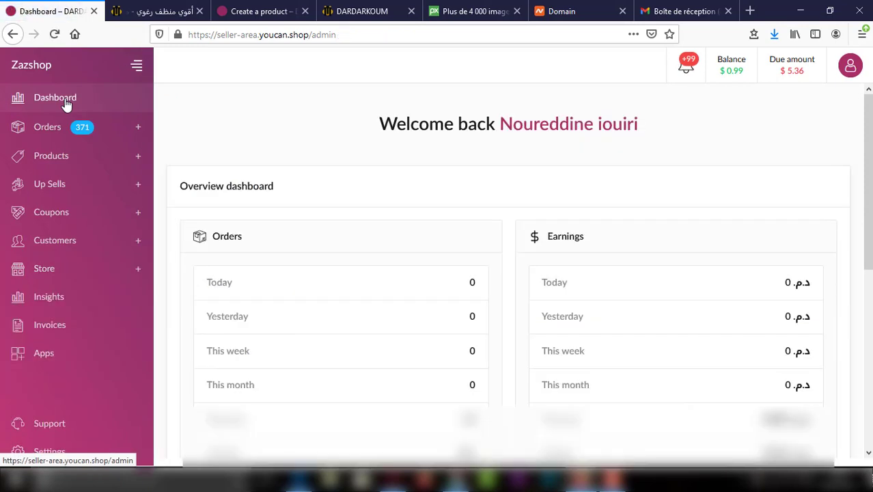
# Step: Review the product page, domain registrar, Pixabay and storefront tabs, then return to the dashboard
pyautogui.click(192, 10)
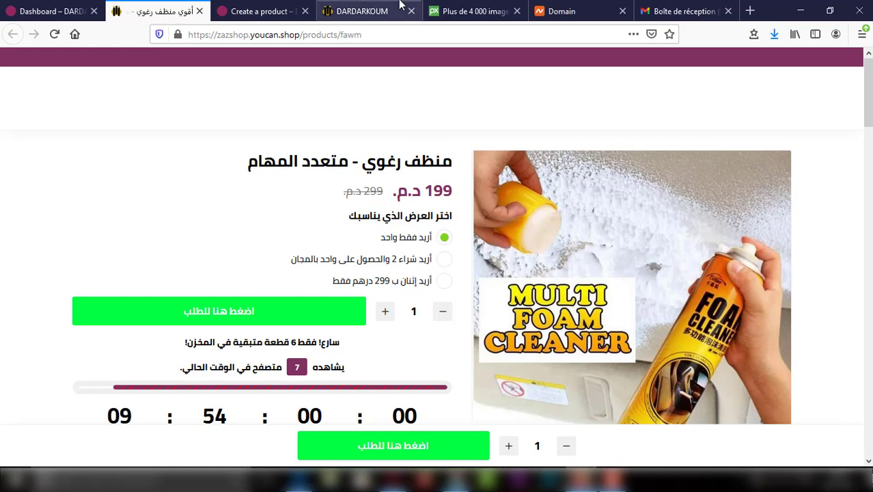
pyautogui.click(560, 11)
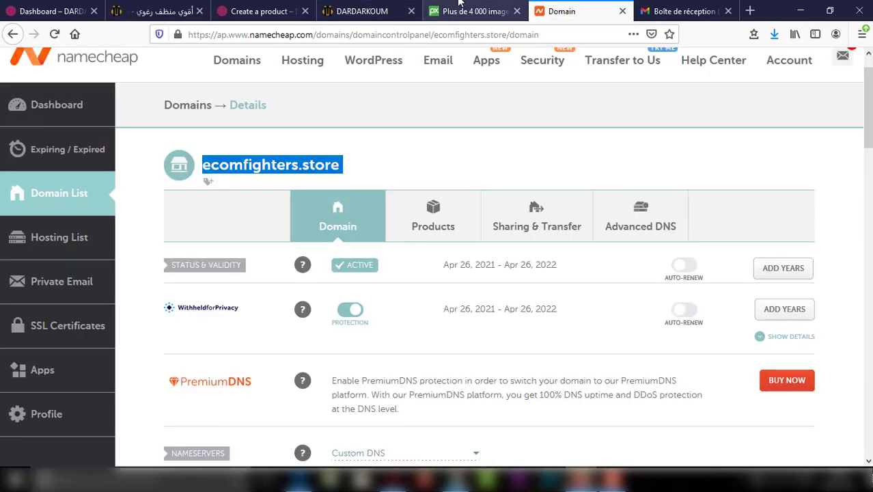
pyautogui.click(472, 11)
pyautogui.click(362, 11)
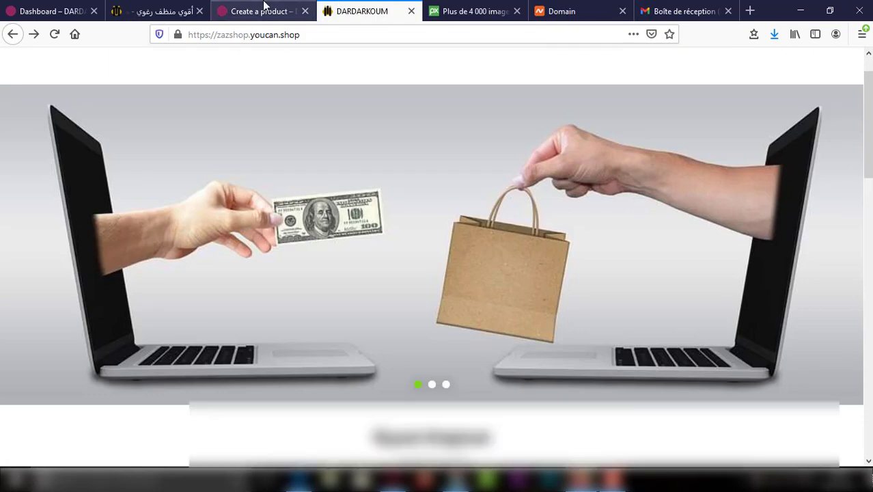
pyautogui.click(51, 11)
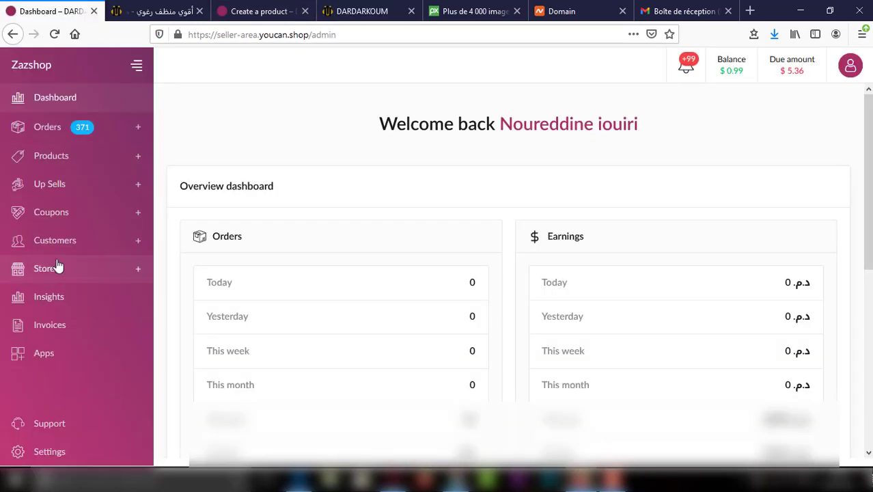
pyautogui.click(59, 267)
# Step: Reload the Domains page to refresh the verification status of ecomfighters.store
pyautogui.click(50, 369)
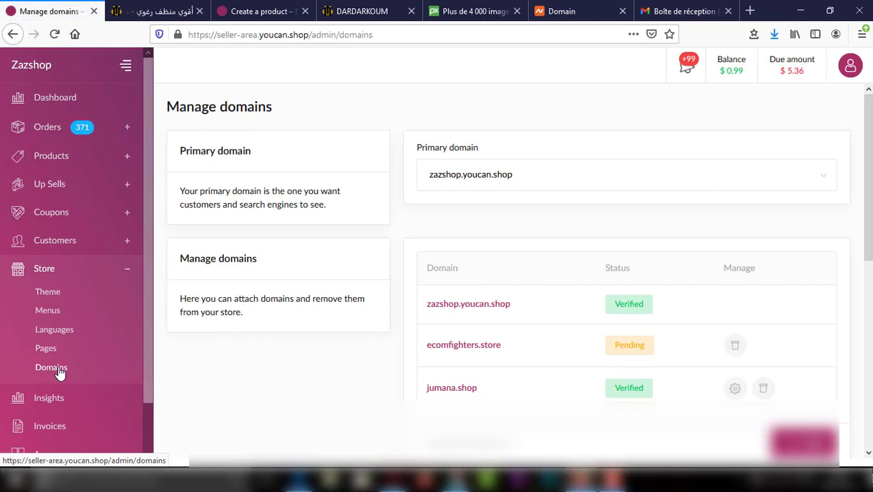
pyautogui.click(55, 33)
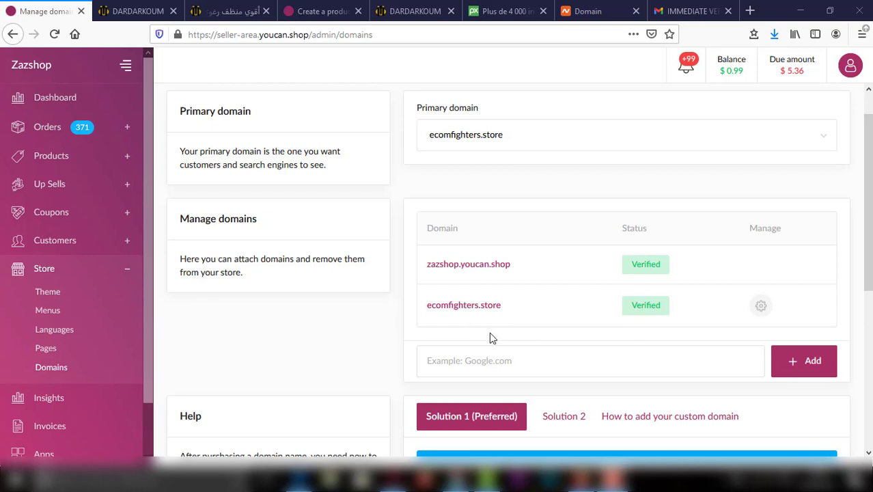
pyautogui.scroll(1, 512, 229)
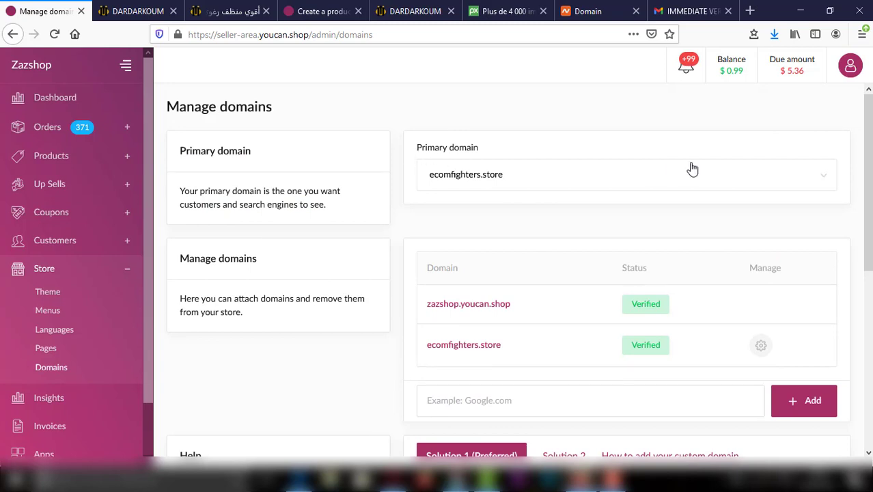
# Step: Make ecomfighters.store the primary domain and view the shop loading at that address
pyautogui.click(818, 186)
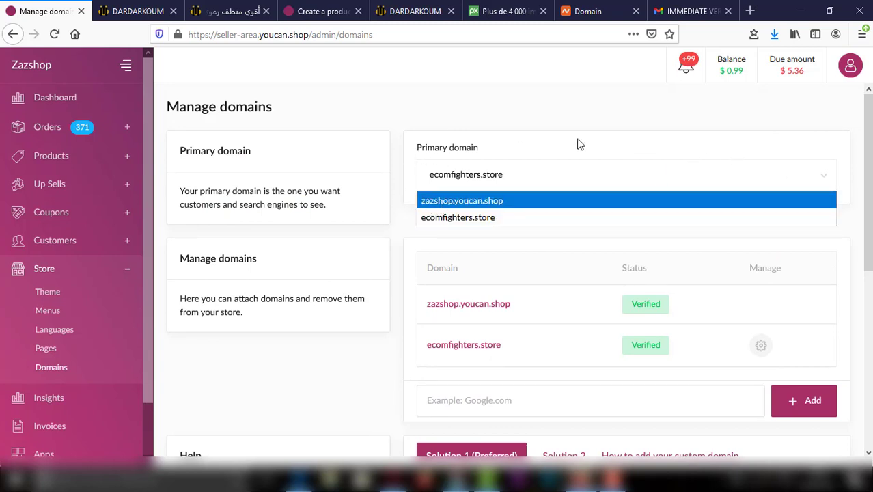
pyautogui.click(465, 218)
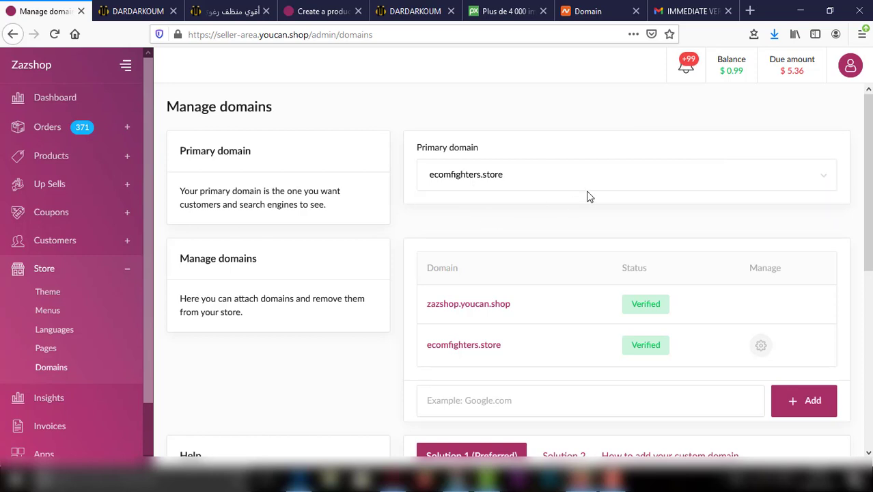
pyautogui.click(131, 8)
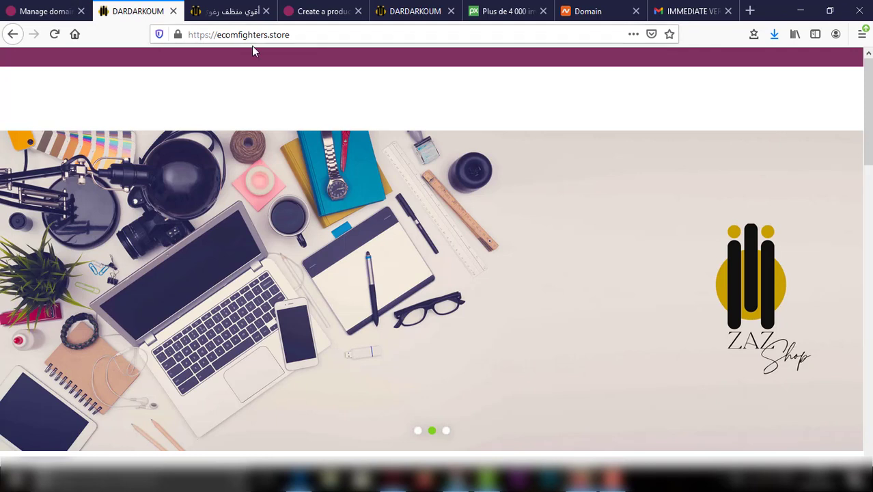